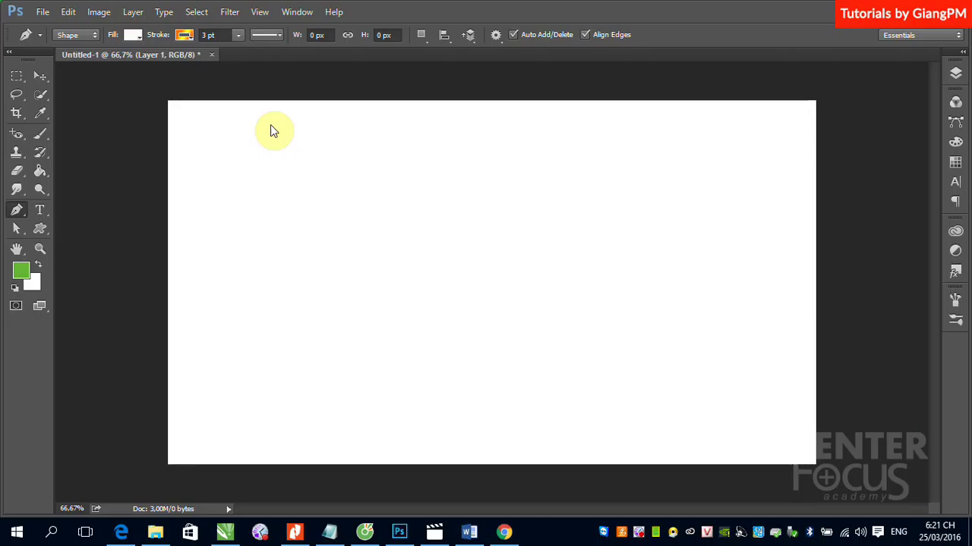
# Select the Pen tool and show its Shape, Path and Pixels mode list
pyautogui.click(18, 214)
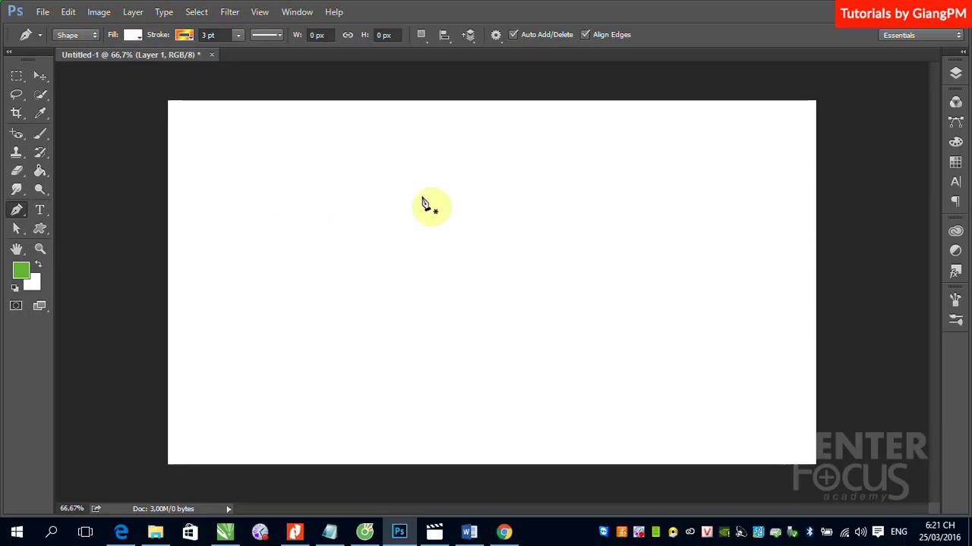
pyautogui.click(96, 34)
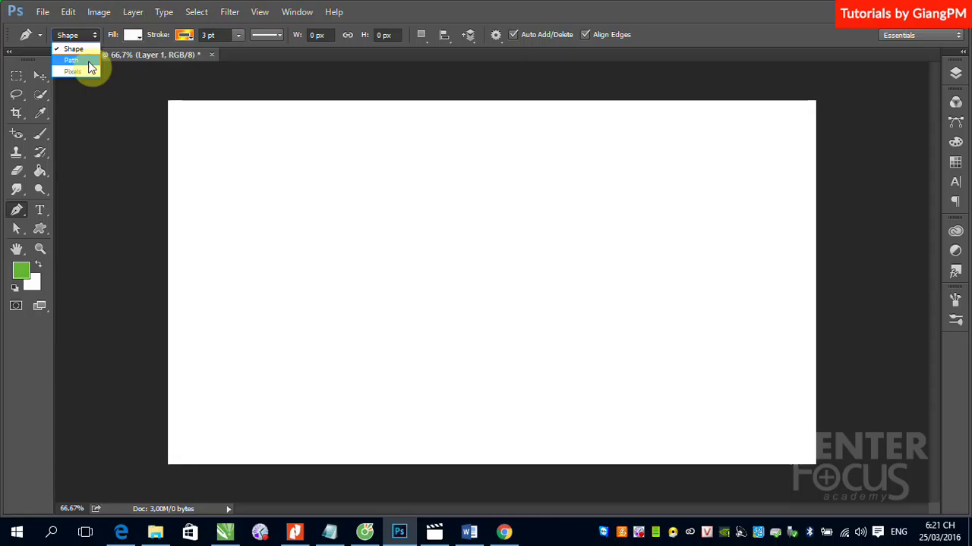
# Switch the Pen to Path mode and set the first anchor on the blank canvas
pyautogui.click(88, 61)
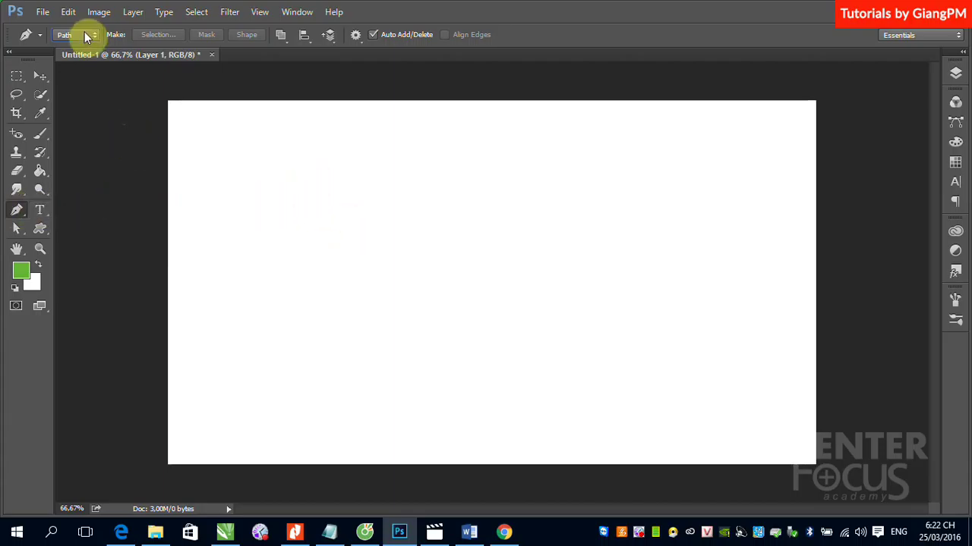
pyautogui.click(329, 216)
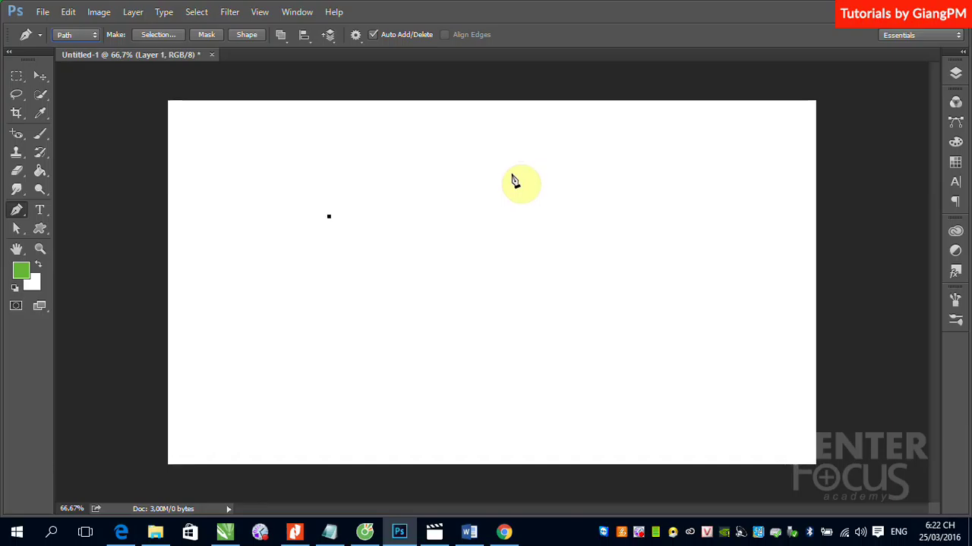
# Add three more corner anchors and close the quadrilateral path on its first anchor
pyautogui.click(512, 176)
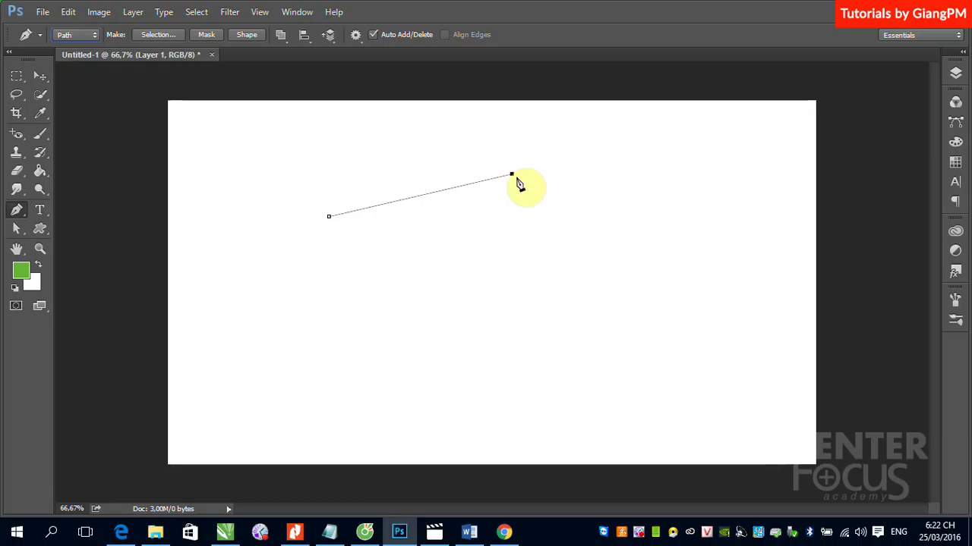
pyautogui.click(623, 250)
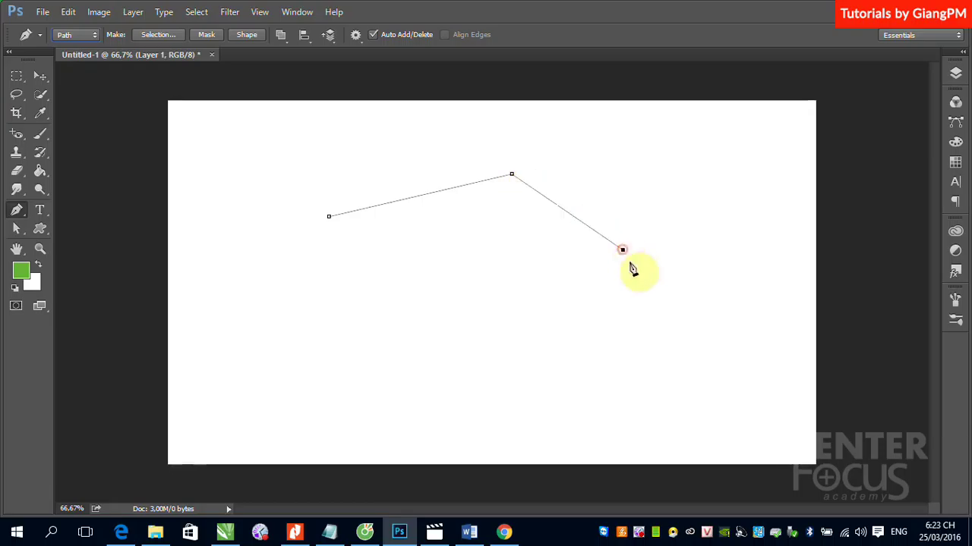
pyautogui.click(559, 384)
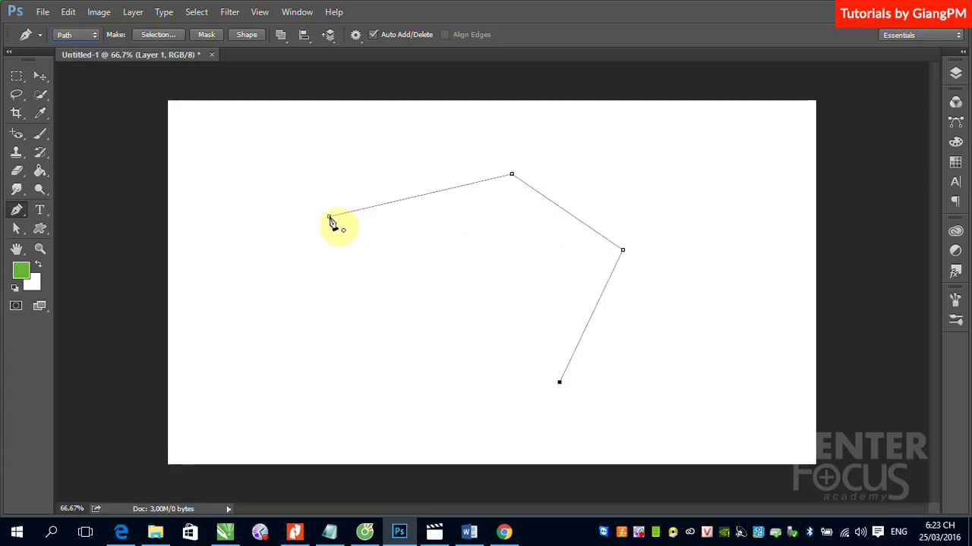
pyautogui.click(330, 218)
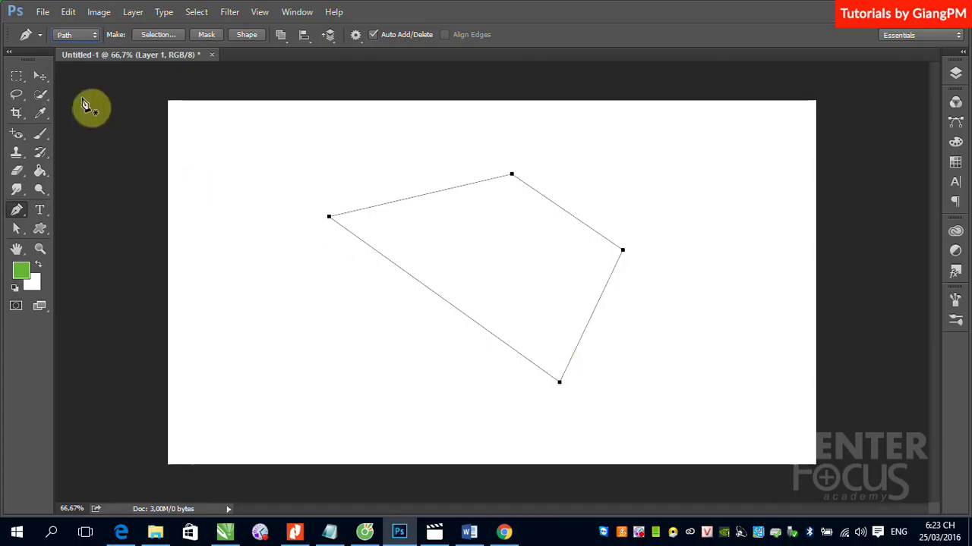
pyautogui.click(40, 78)
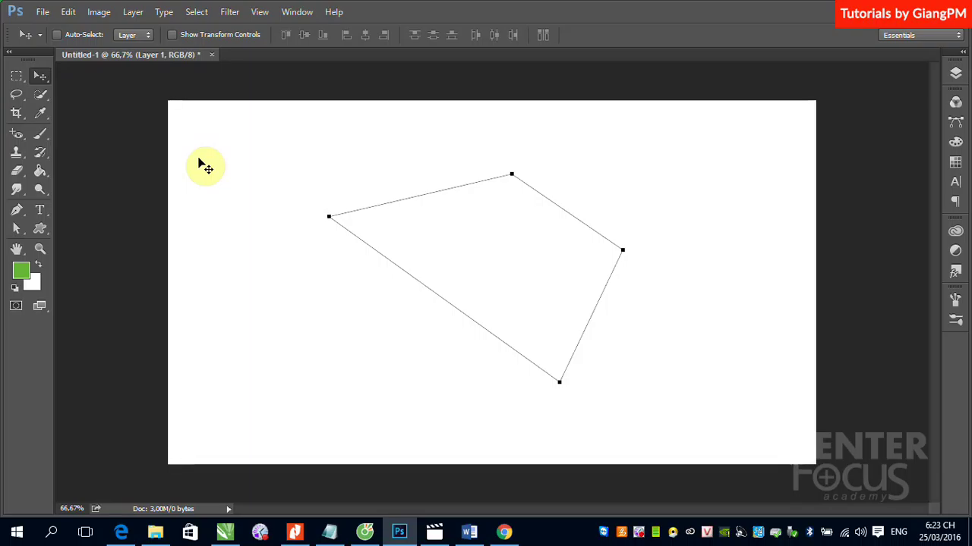
# Remove the quadrilateral path and start a new path with a straight segment rising rightward
pyautogui.hotkey('ctrl', 'h')
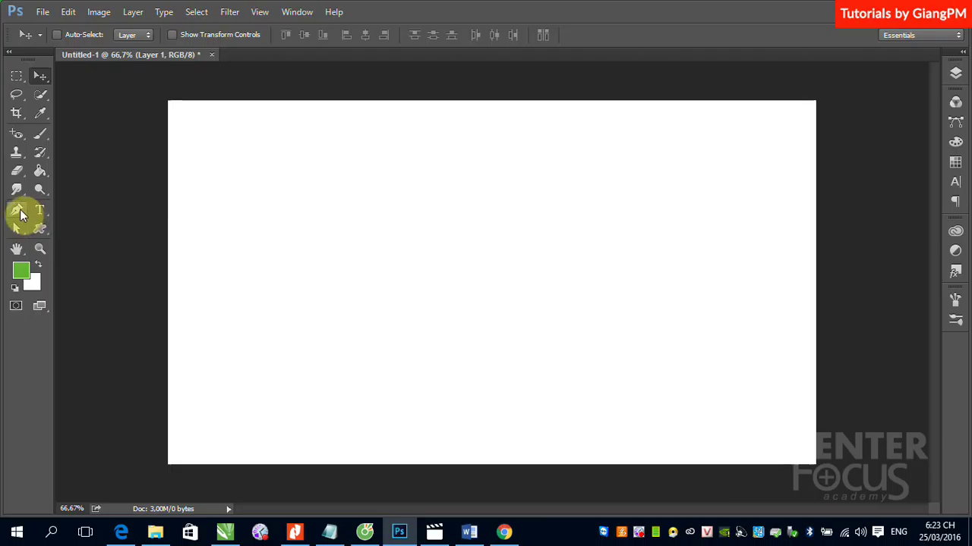
pyautogui.click(16, 210)
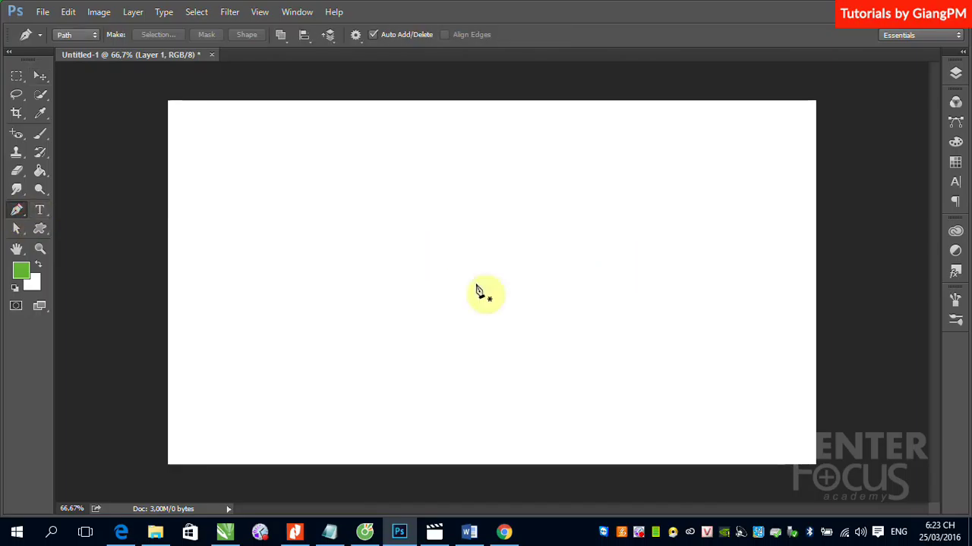
pyautogui.click(337, 296)
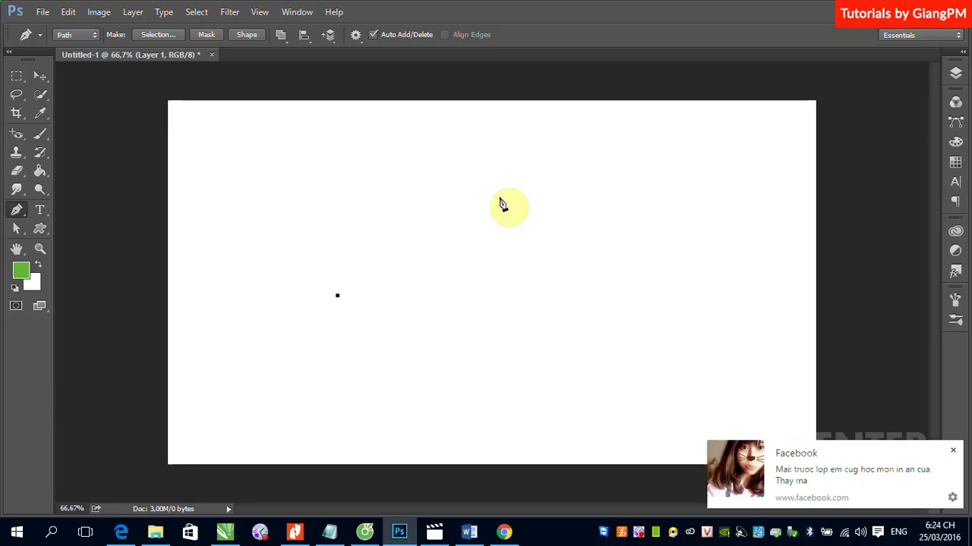
pyautogui.click(952, 451)
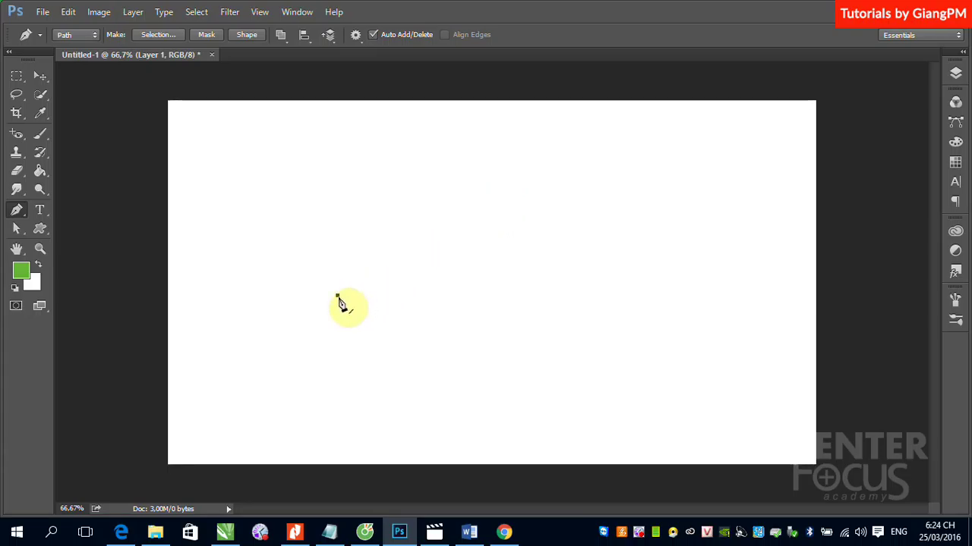
pyautogui.click(505, 191)
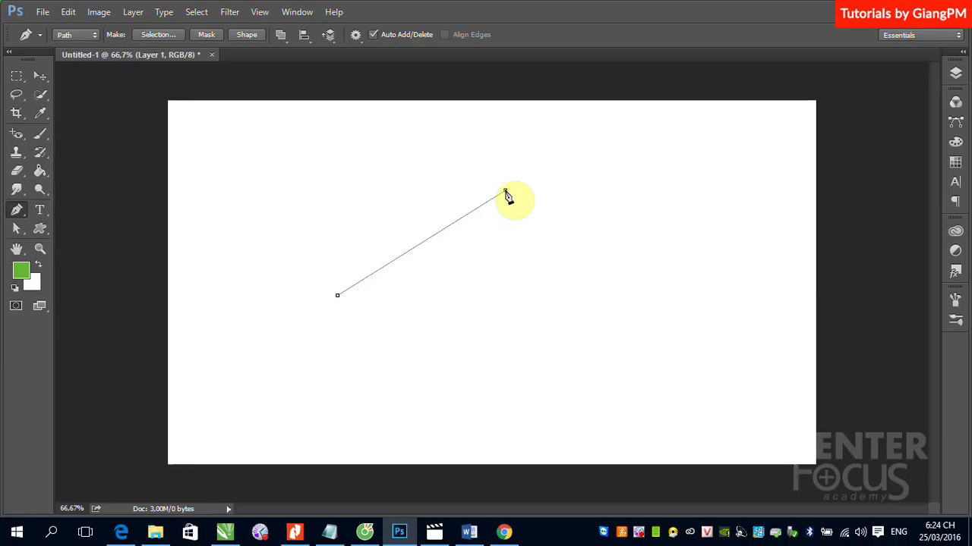
# Pull long, level direction handles from the second anchor so the segment arcs smoothly
pyautogui.moveTo(505, 191); pyautogui.dragTo(642, 187)
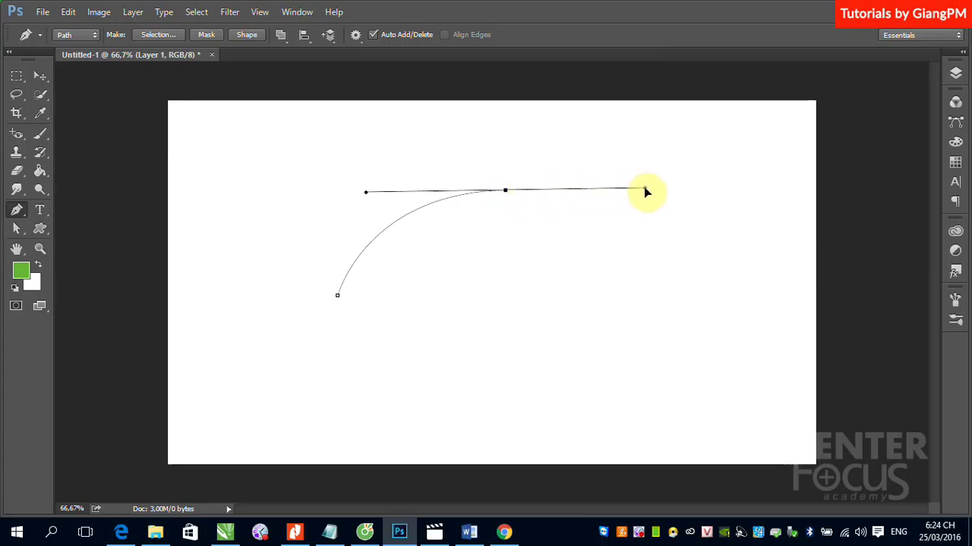
pyautogui.moveTo(642, 188); pyautogui.dragTo(647, 195)
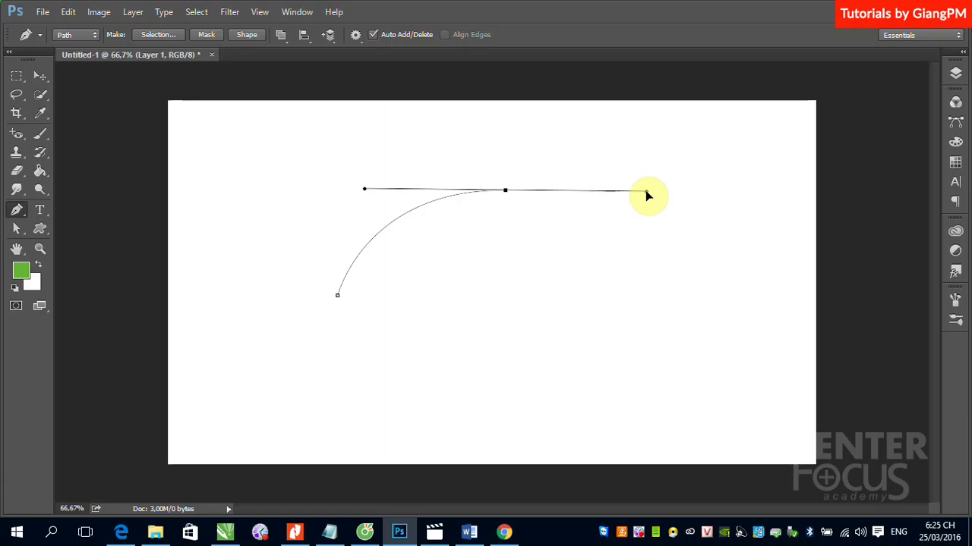
pyautogui.moveTo(647, 194)
pyautogui.mouseDown()
pyautogui.moveTo(643, 158)
pyautogui.moveTo(639, 244)
pyautogui.mouseUp()
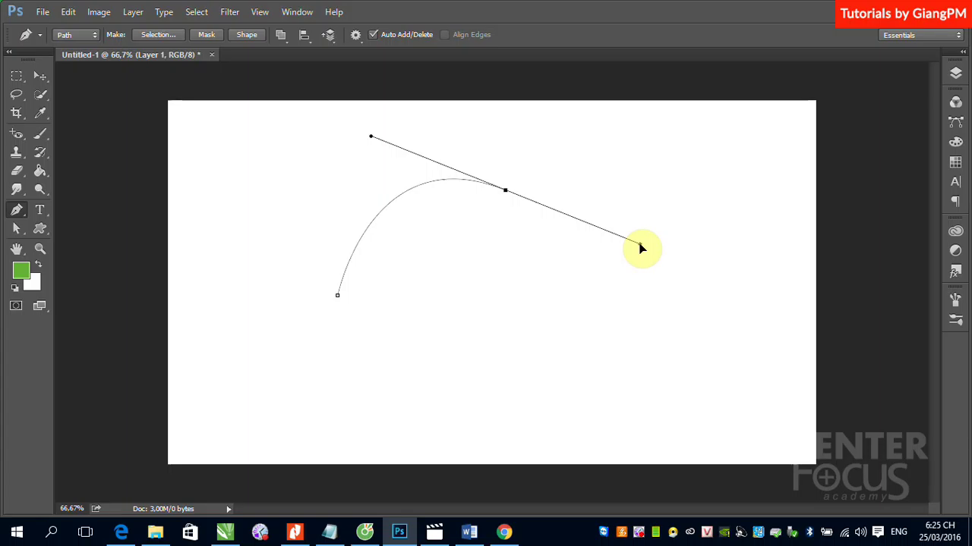
pyautogui.moveTo(640, 247); pyautogui.dragTo(643, 131)
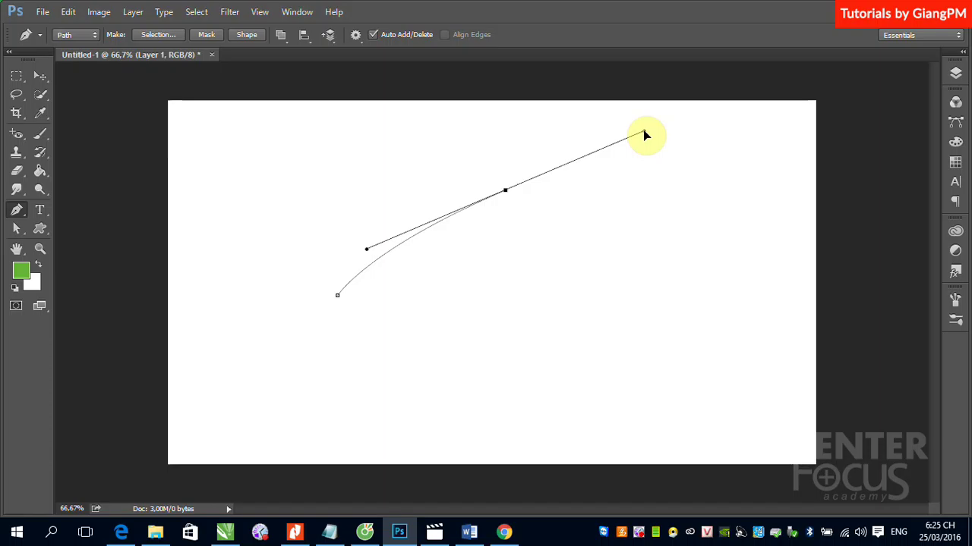
pyautogui.moveTo(643, 130)
pyautogui.mouseDown()
pyautogui.moveTo(648, 212)
pyautogui.moveTo(636, 257)
pyautogui.mouseUp()
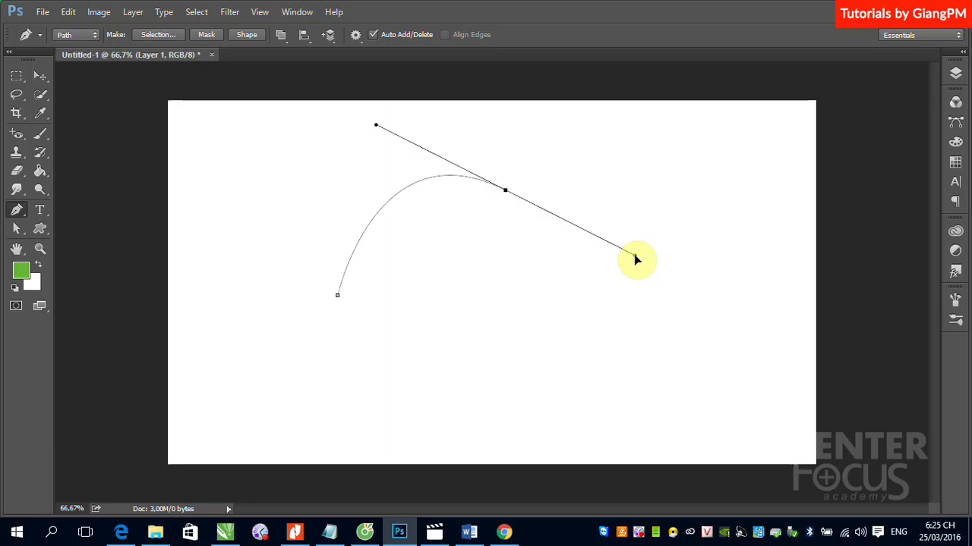
pyautogui.moveTo(636, 259)
pyautogui.mouseDown()
pyautogui.moveTo(655, 194)
pyautogui.moveTo(550, 196)
pyautogui.moveTo(685, 195)
pyautogui.mouseUp()
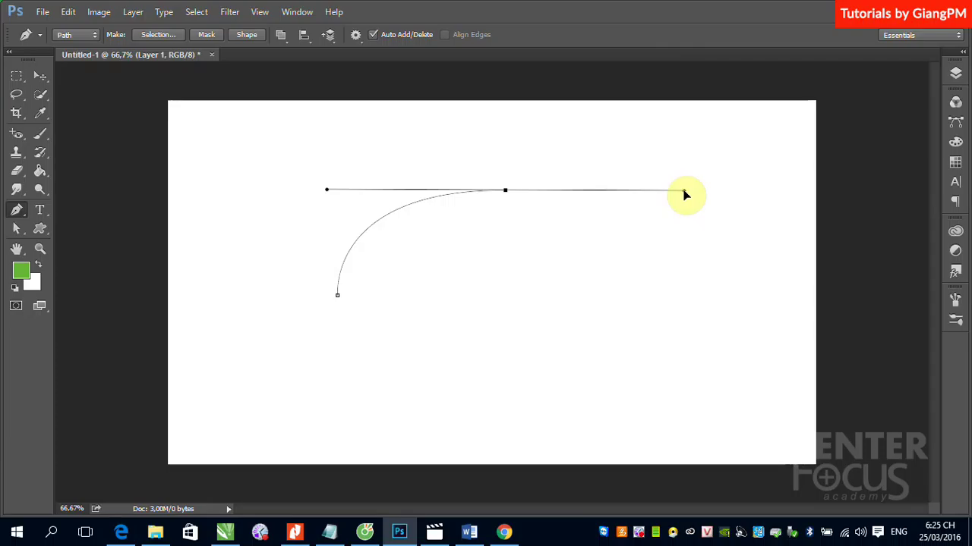
pyautogui.moveTo(685, 195); pyautogui.dragTo(686, 195)
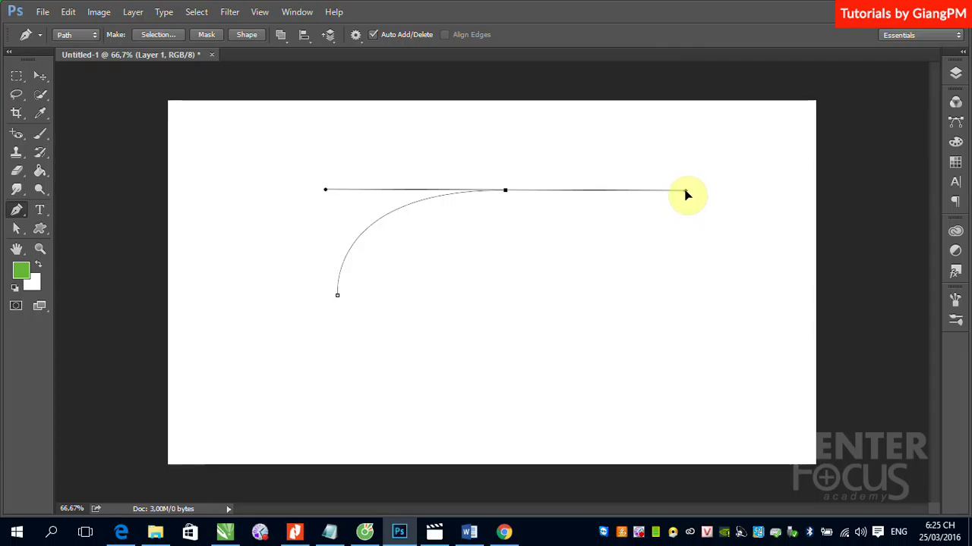
pyautogui.moveTo(686, 195); pyautogui.dragTo(694, 195)
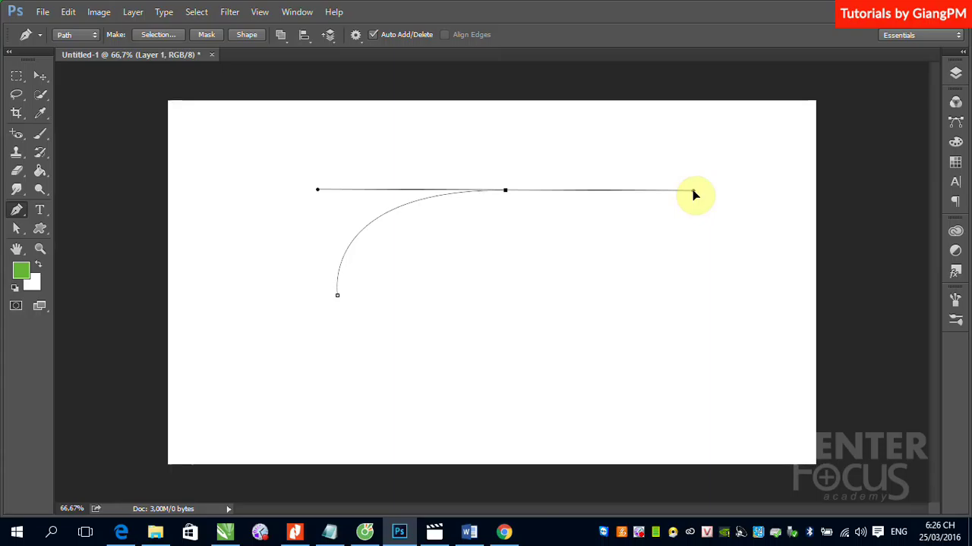
# Adjust the end anchor's handles until the first curve arcs up from its left end
pyautogui.moveTo(693, 195); pyautogui.dragTo(533, 195)
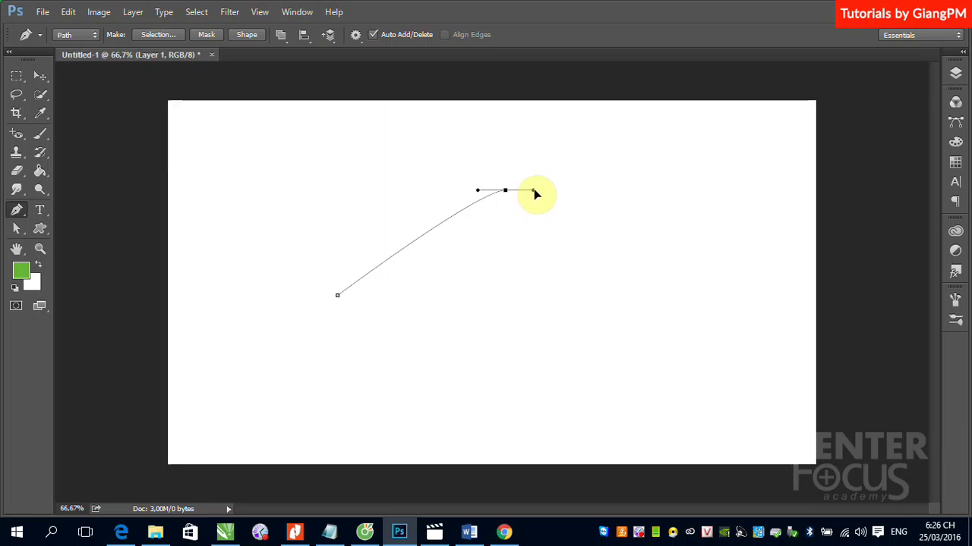
pyautogui.moveTo(533, 195); pyautogui.dragTo(780, 203)
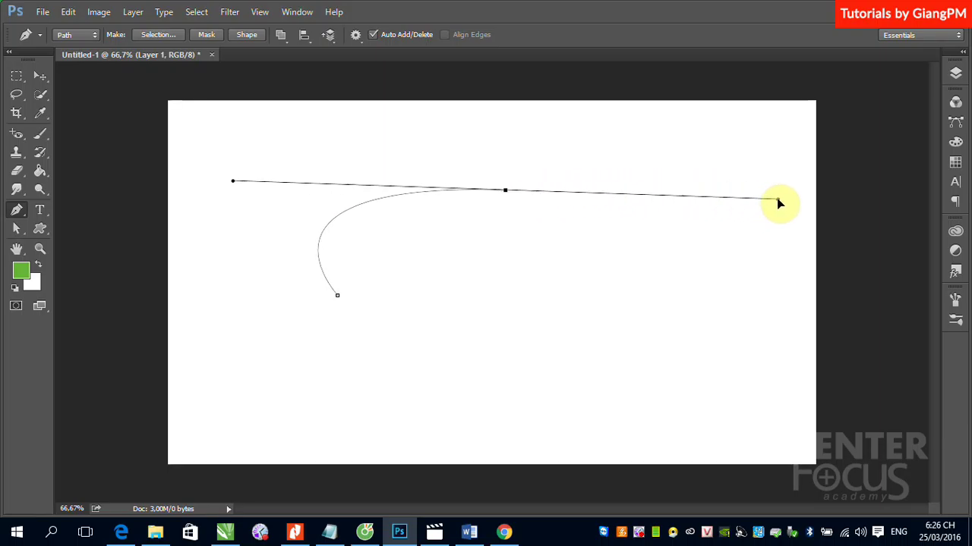
pyautogui.moveTo(780, 203)
pyautogui.mouseDown()
pyautogui.moveTo(722, 190)
pyautogui.moveTo(587, 195)
pyautogui.mouseUp()
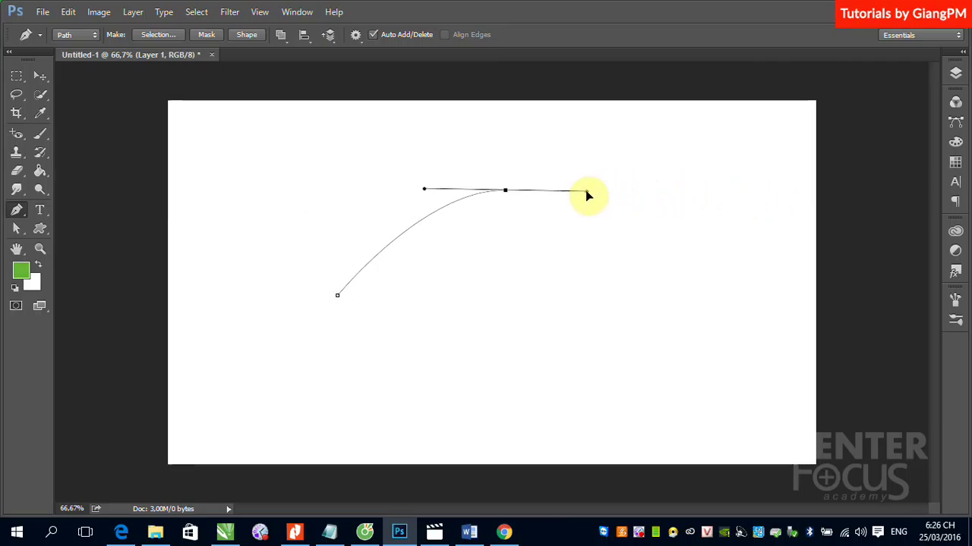
pyautogui.moveTo(585, 190); pyautogui.dragTo(586, 189)
pyautogui.moveTo(587, 191); pyautogui.dragTo(641, 186)
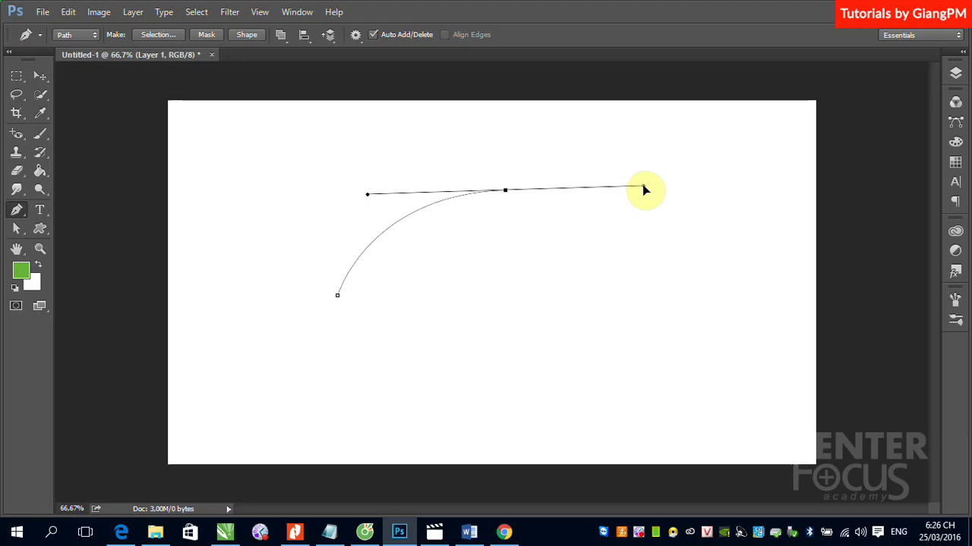
pyautogui.moveTo(644, 190)
pyautogui.mouseDown()
pyautogui.moveTo(612, 134)
pyautogui.moveTo(562, 111)
pyautogui.moveTo(502, 112)
pyautogui.moveTo(430, 134)
pyautogui.mouseUp()
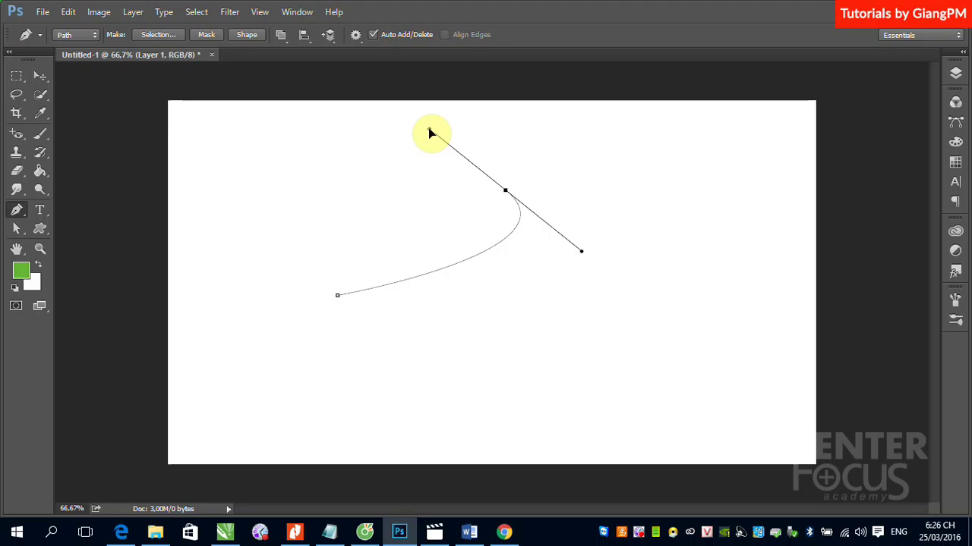
pyautogui.moveTo(430, 133)
pyautogui.mouseDown()
pyautogui.moveTo(592, 223)
pyautogui.moveTo(494, 143)
pyautogui.moveTo(466, 165)
pyautogui.moveTo(531, 149)
pyautogui.moveTo(720, 190)
pyautogui.moveTo(617, 186)
pyautogui.moveTo(724, 184)
pyautogui.moveTo(590, 191)
pyautogui.moveTo(680, 192)
pyautogui.mouseUp()
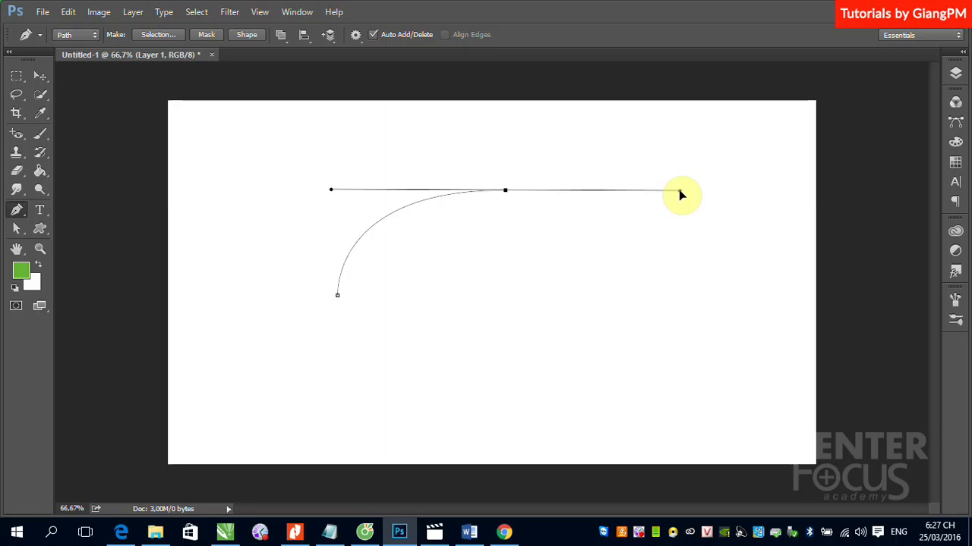
pyautogui.moveTo(680, 195)
pyautogui.mouseDown()
pyautogui.moveTo(658, 160)
pyautogui.moveTo(490, 124)
pyautogui.moveTo(449, 135)
pyautogui.mouseUp()
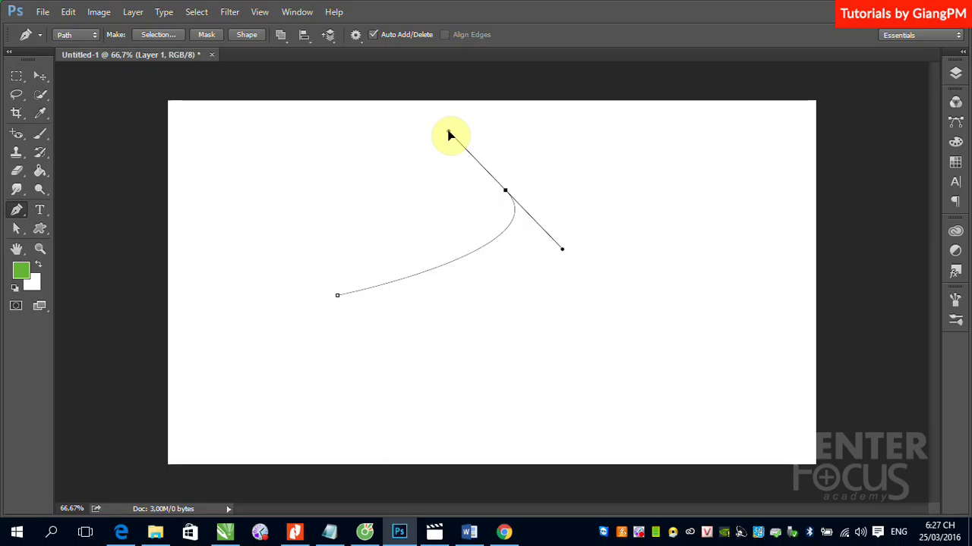
pyautogui.moveTo(451, 135)
pyautogui.mouseDown()
pyautogui.moveTo(559, 144)
pyautogui.moveTo(685, 194)
pyautogui.mouseUp()
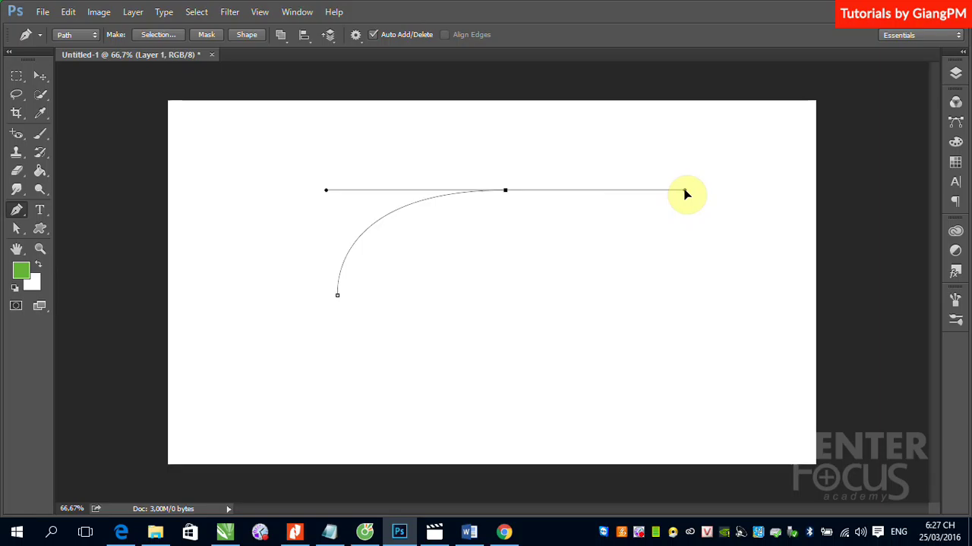
# Break the upper anchor's handle and point its outgoing handle down-left
pyautogui.moveTo(684, 191)
pyautogui.mouseDown()
pyautogui.moveTo(537, 155)
pyautogui.moveTo(597, 262)
pyautogui.mouseUp()
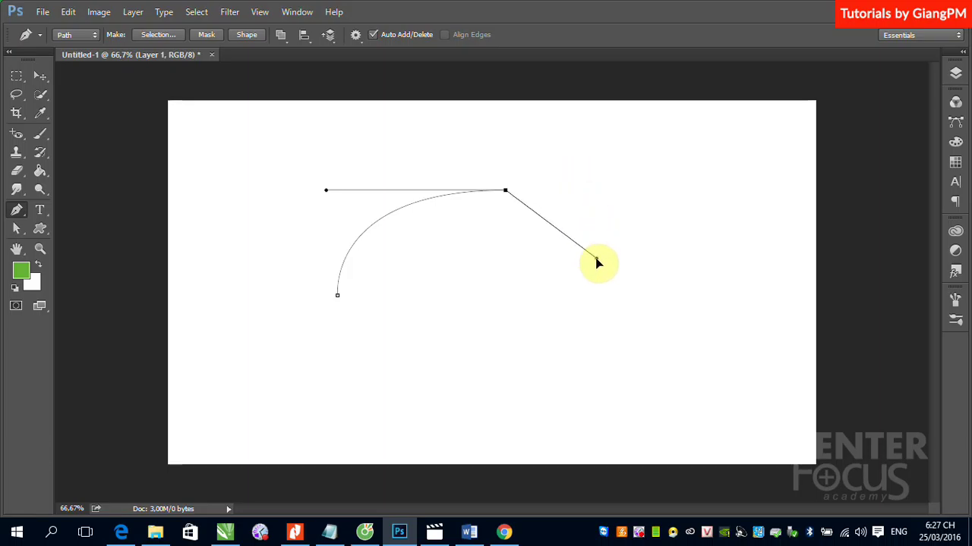
pyautogui.moveTo(598, 262)
pyautogui.mouseDown()
pyautogui.moveTo(719, 173)
pyautogui.moveTo(568, 193)
pyautogui.moveTo(739, 197)
pyautogui.moveTo(587, 190)
pyautogui.mouseUp()
pyautogui.moveTo(587, 188); pyautogui.dragTo(585, 183)
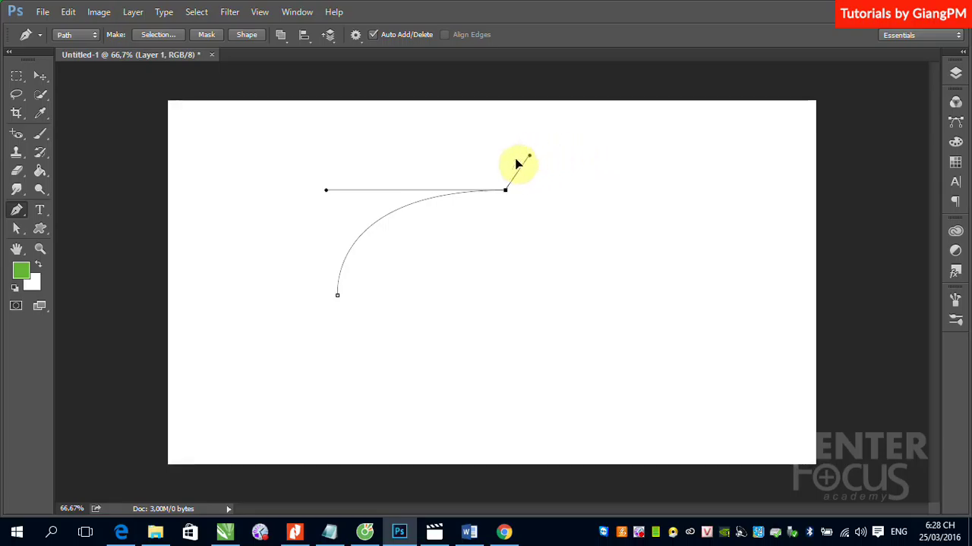
pyautogui.click(511, 164)
pyautogui.moveTo(532, 182); pyautogui.dragTo(451, 226)
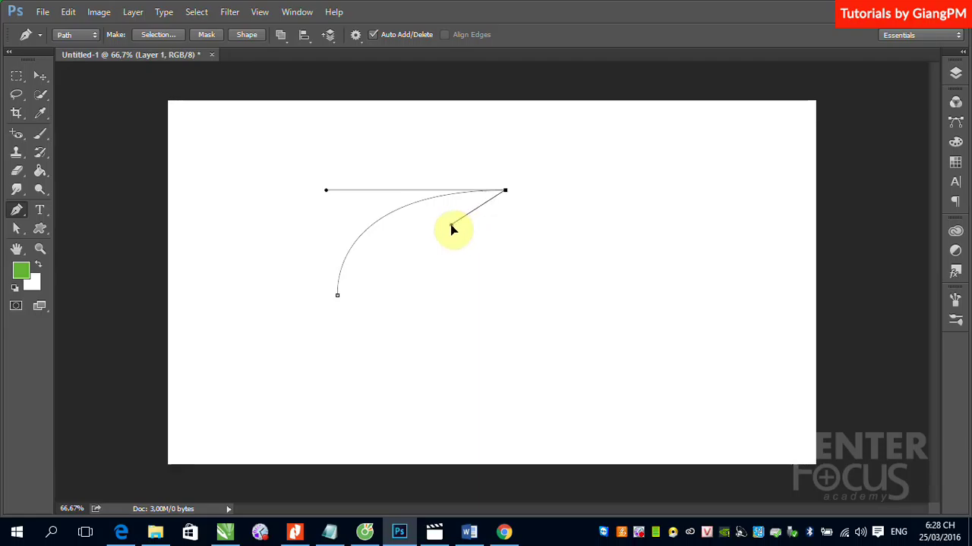
pyautogui.click(615, 155)
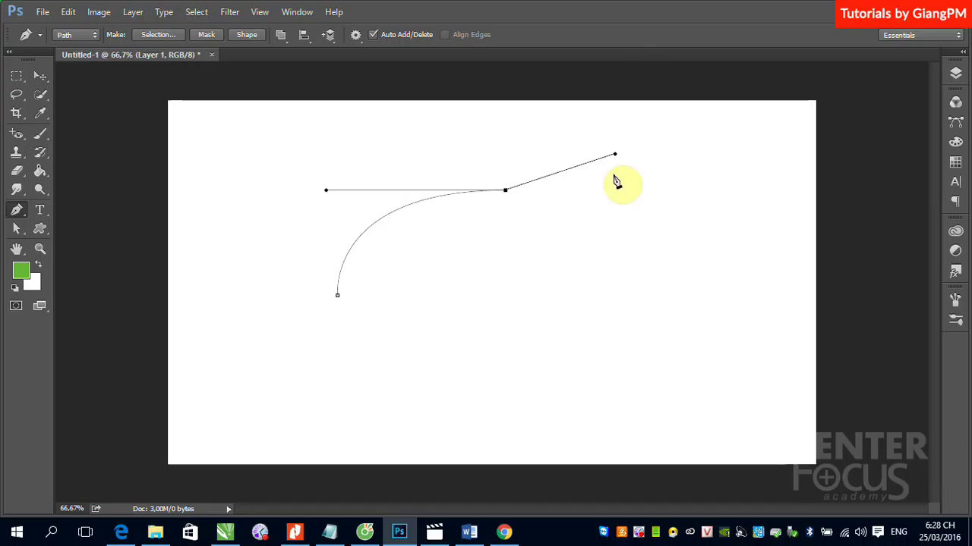
# Add curved anchors rightward, forming a wavy run with a pointed peak and downward curve
pyautogui.click(632, 200)
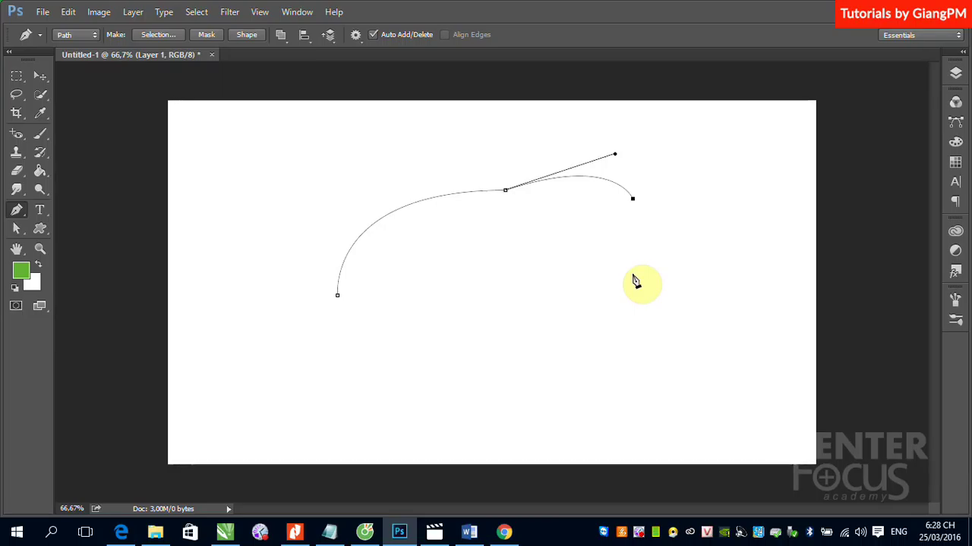
pyautogui.click(638, 329)
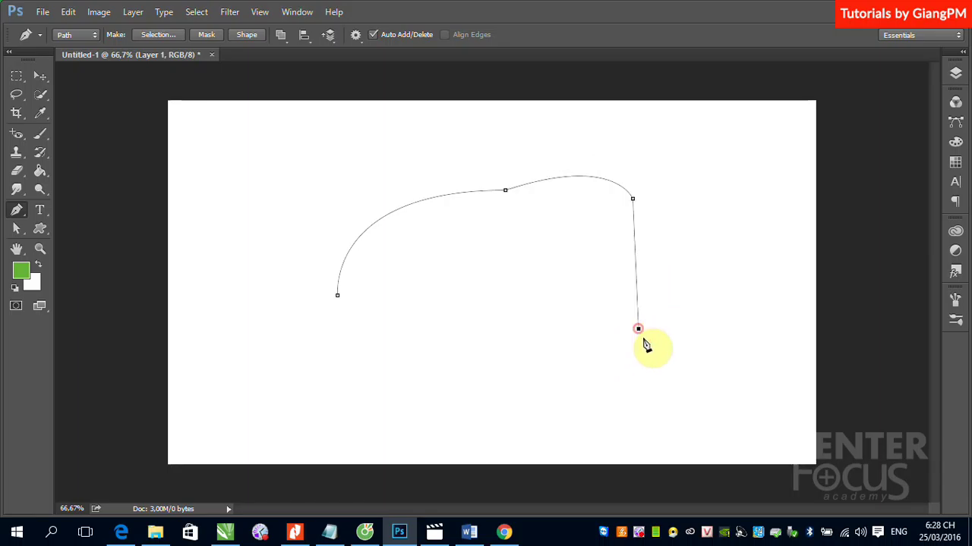
pyautogui.moveTo(644, 343); pyautogui.dragTo(768, 334)
pyautogui.click(789, 221)
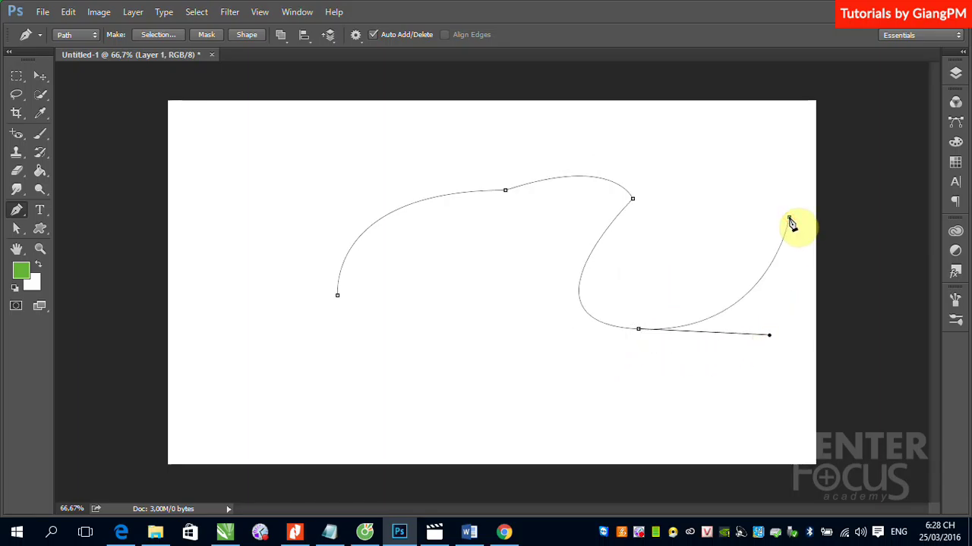
pyautogui.moveTo(763, 372); pyautogui.dragTo(683, 395)
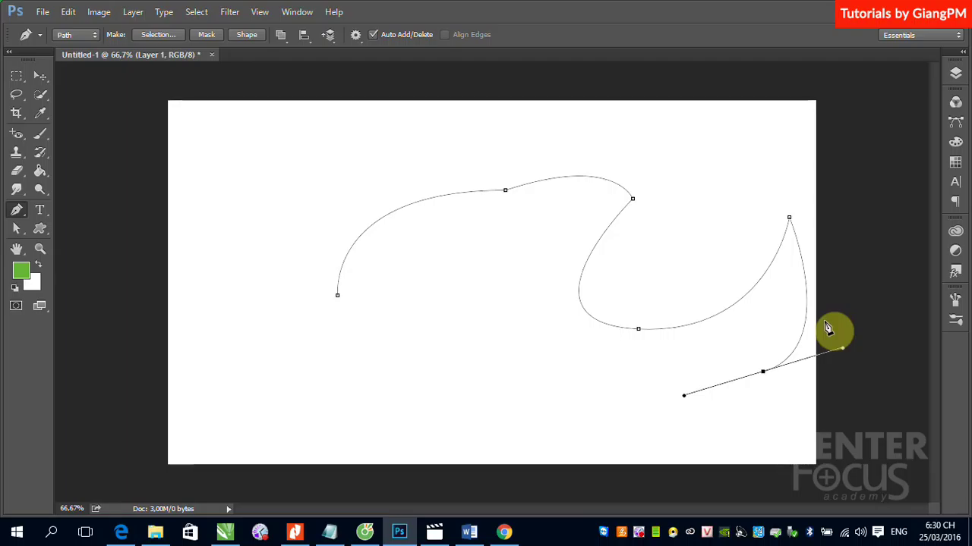
# Place three anchors along the bottom and a curved anchor rising up the left side
pyautogui.click(516, 411)
pyautogui.click(340, 404)
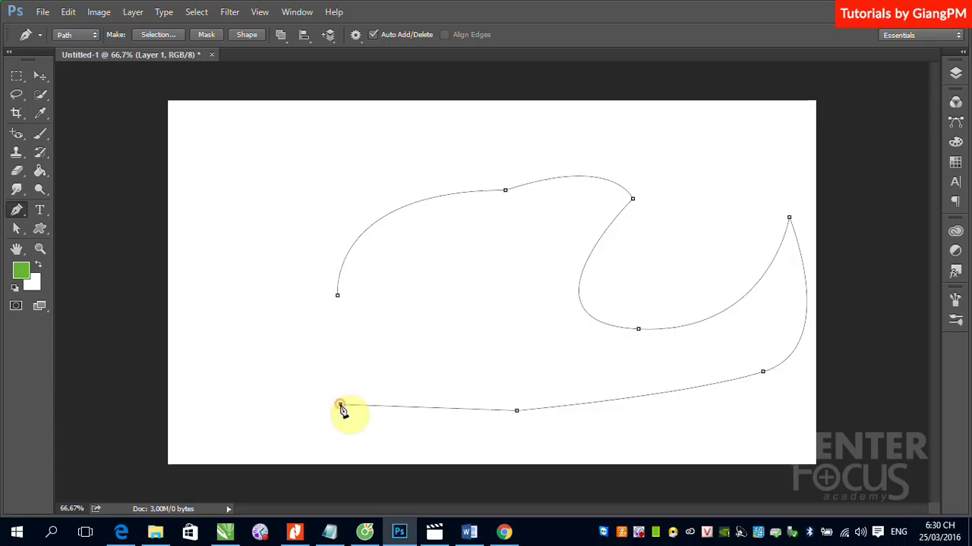
pyautogui.click(250, 395)
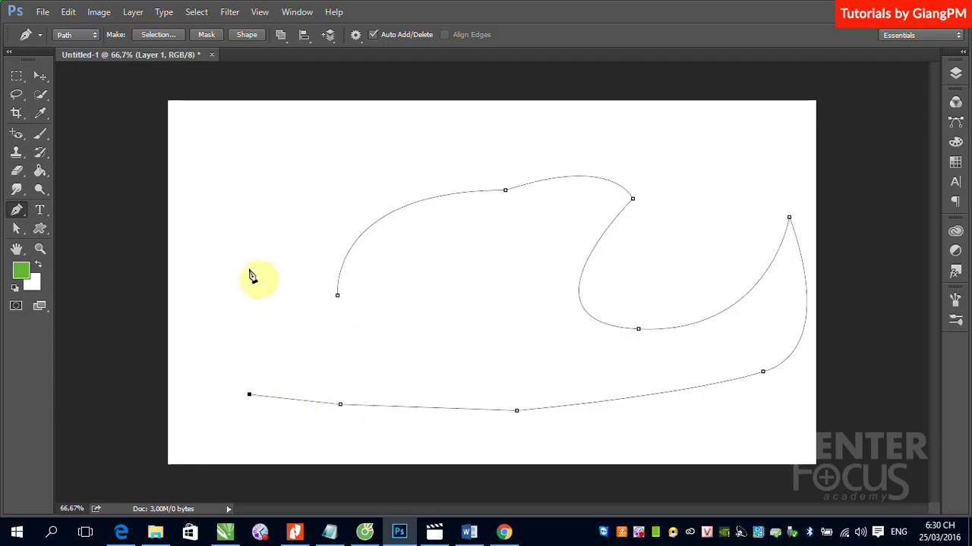
pyautogui.moveTo(248, 268); pyautogui.dragTo(321, 221)
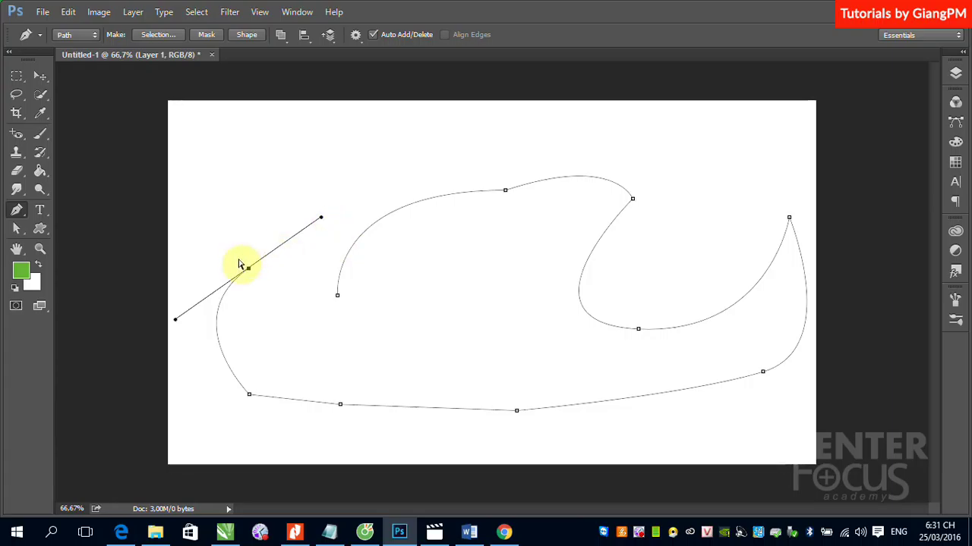
# Reposition the left-side anchor and reshape its lower-left handle to refine the curve
pyautogui.moveTo(249, 270)
pyautogui.mouseDown()
pyautogui.moveTo(276, 323)
pyautogui.moveTo(232, 281)
pyautogui.moveTo(256, 300)
pyautogui.mouseUp()
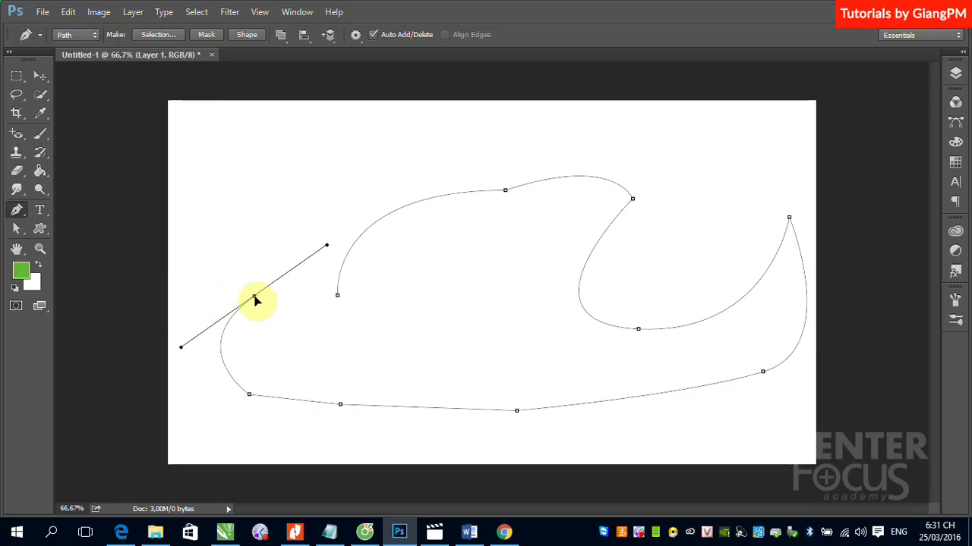
pyautogui.moveTo(255, 300)
pyautogui.mouseDown()
pyautogui.moveTo(306, 364)
pyautogui.moveTo(252, 293)
pyautogui.moveTo(271, 326)
pyautogui.mouseUp()
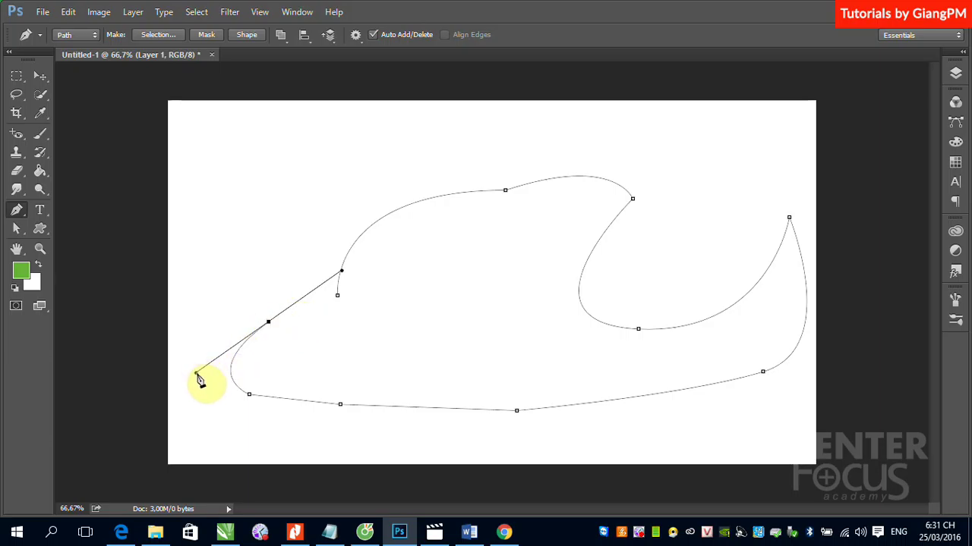
pyautogui.click(196, 374)
pyautogui.moveTo(197, 374)
pyautogui.mouseDown()
pyautogui.moveTo(223, 353)
pyautogui.moveTo(213, 355)
pyautogui.mouseUp()
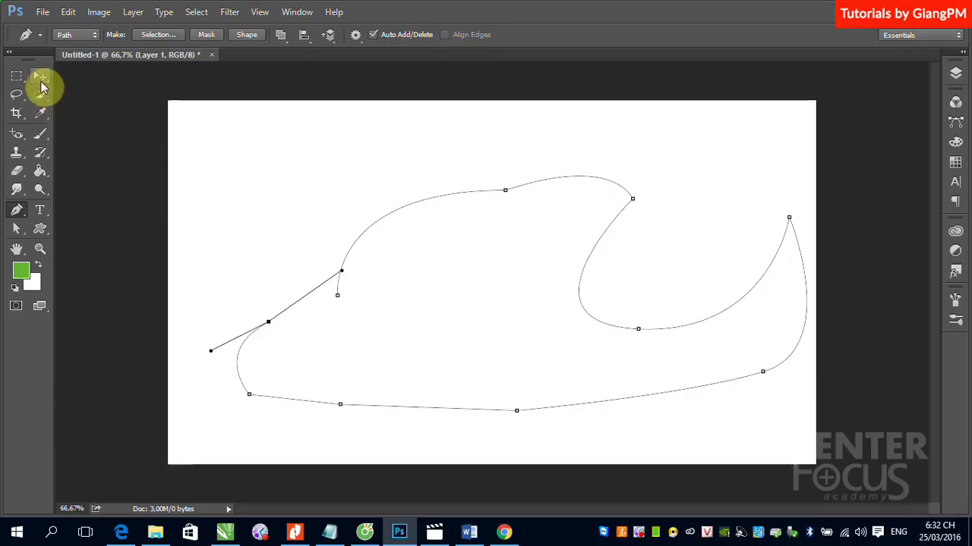
pyautogui.click(41, 79)
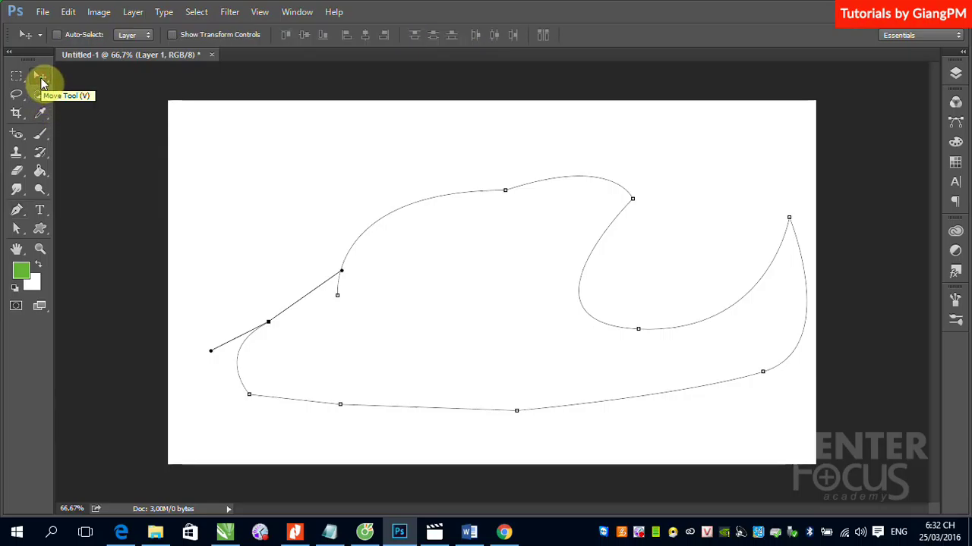
pyautogui.click(43, 12)
pyautogui.click(58, 42)
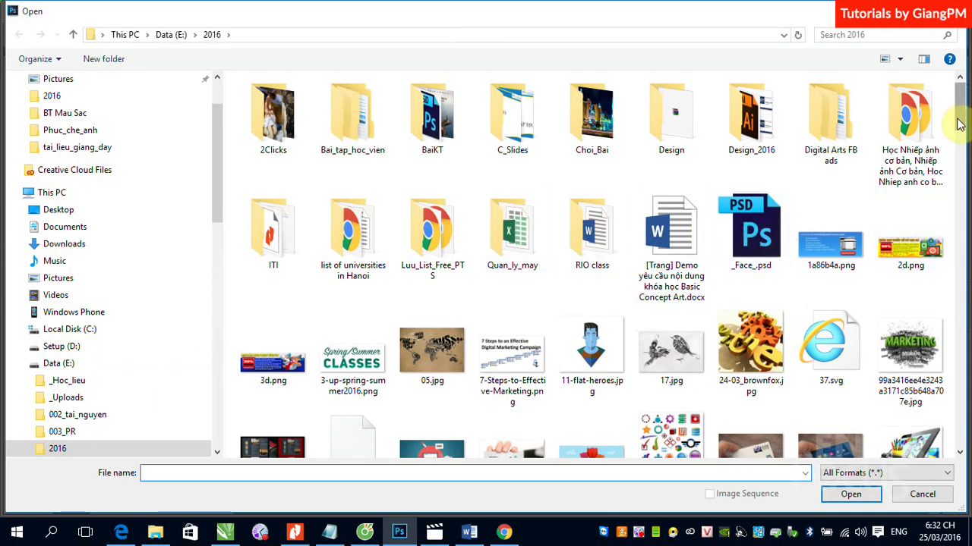
pyautogui.moveTo(959, 125)
pyautogui.mouseDown()
pyautogui.moveTo(967, 158)
pyautogui.moveTo(12, 191)
pyautogui.mouseUp()
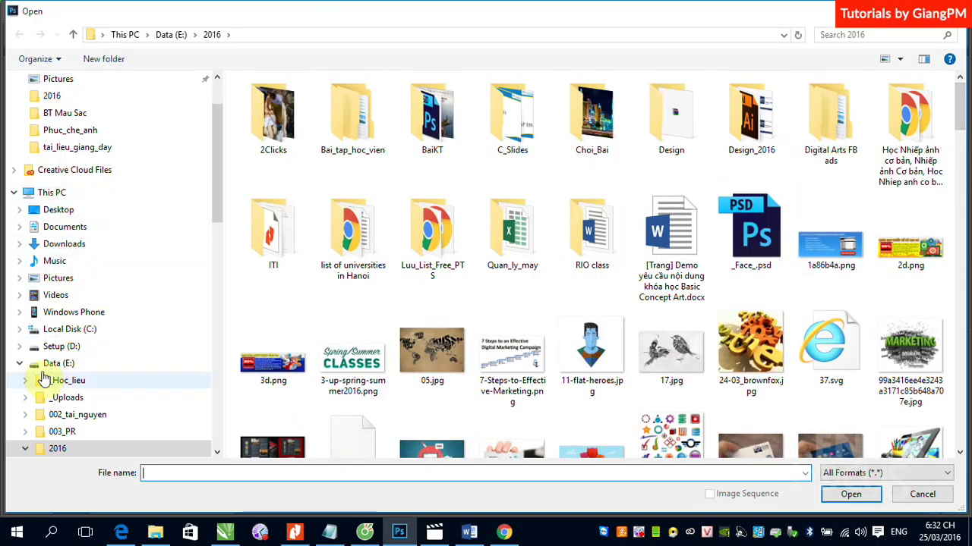
pyautogui.click(59, 346)
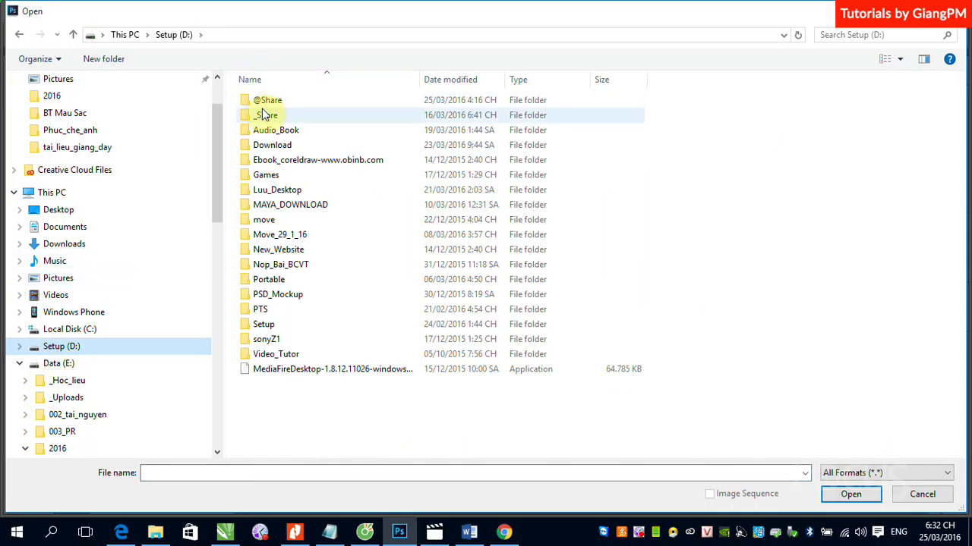
pyautogui.click(265, 114)
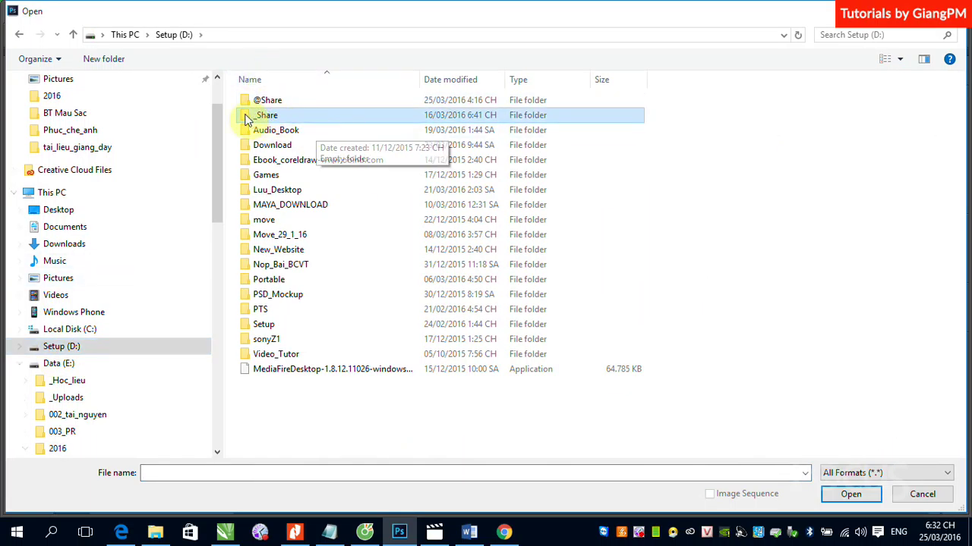
pyautogui.doubleClick(247, 117)
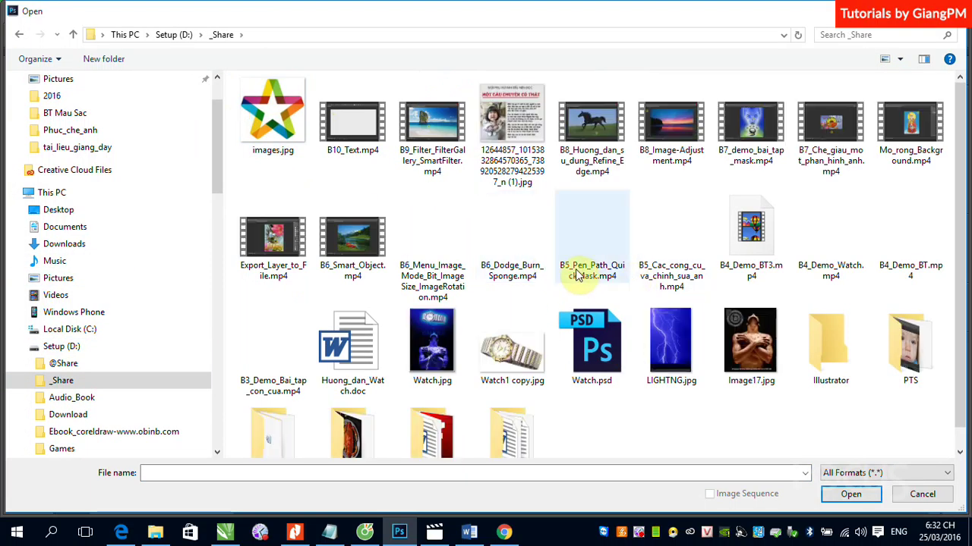
pyautogui.scroll(-1, 472, 267)
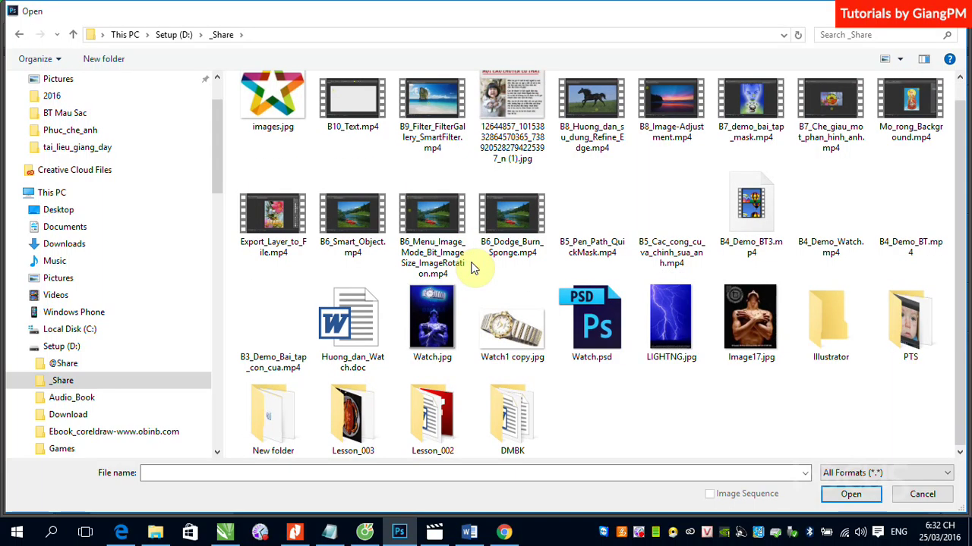
pyautogui.scroll(1, 473, 267)
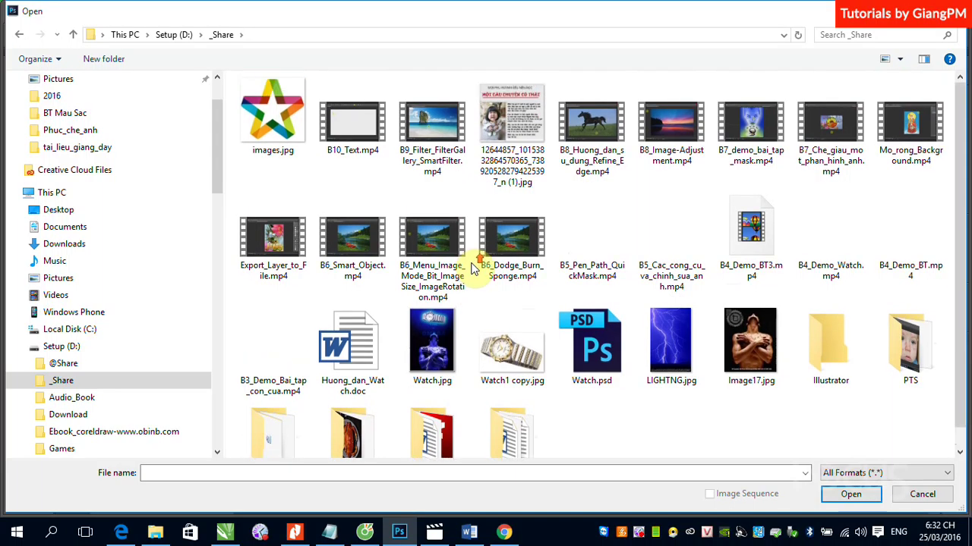
pyautogui.click(60, 364)
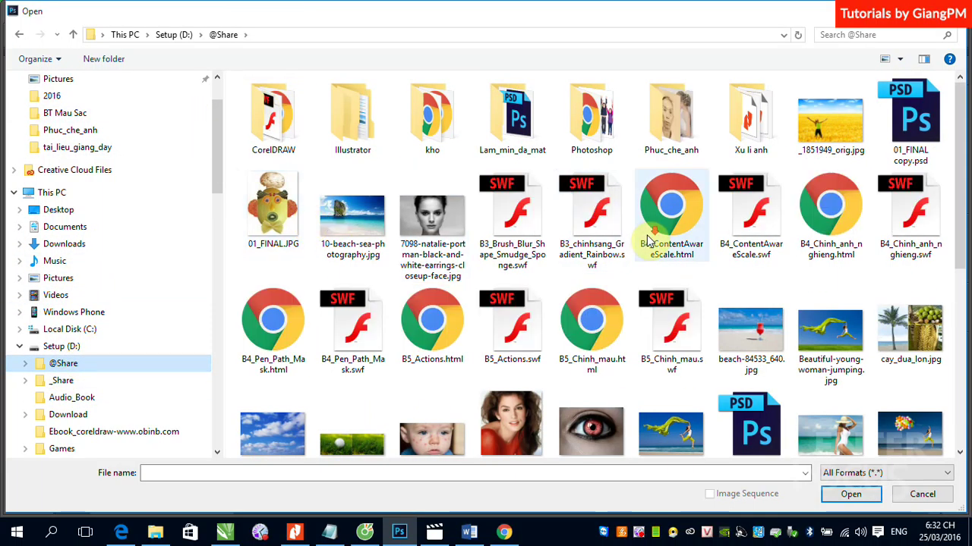
pyautogui.scroll(-5, 647, 239)
pyautogui.click(436, 285)
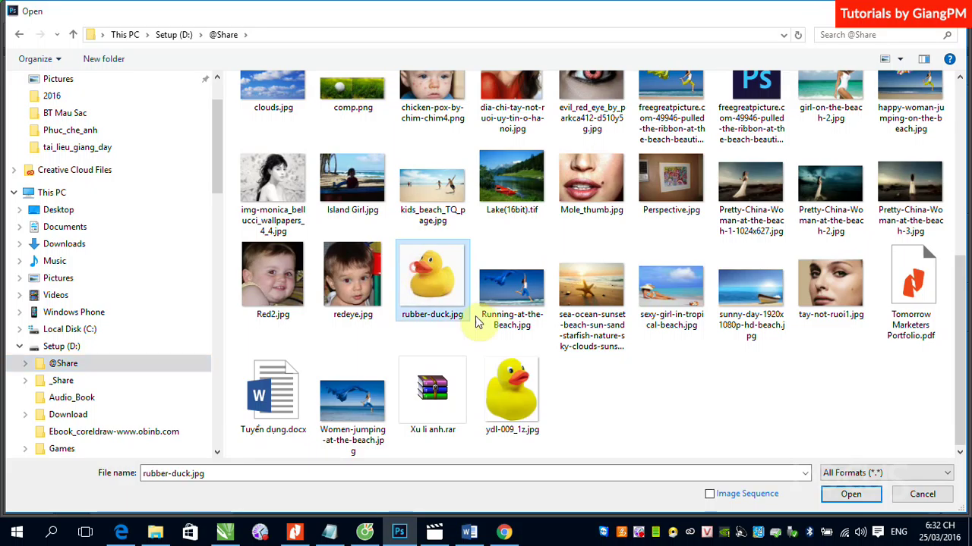
pyautogui.click(851, 495)
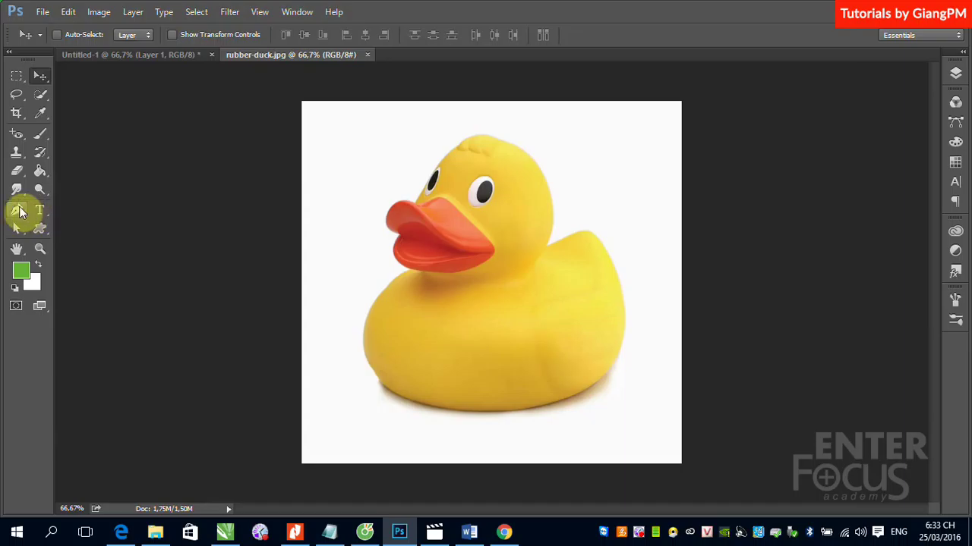
# Zoom in on the duck and set the first Pen anchor at its neck
pyautogui.click(19, 212)
pyautogui.moveTo(357, 116); pyautogui.dragTo(668, 319)
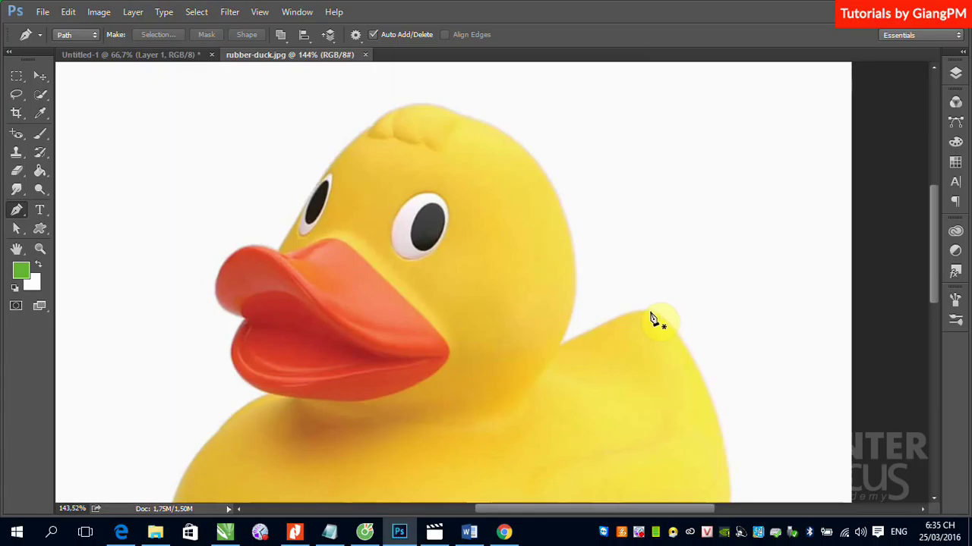
pyautogui.click(559, 347)
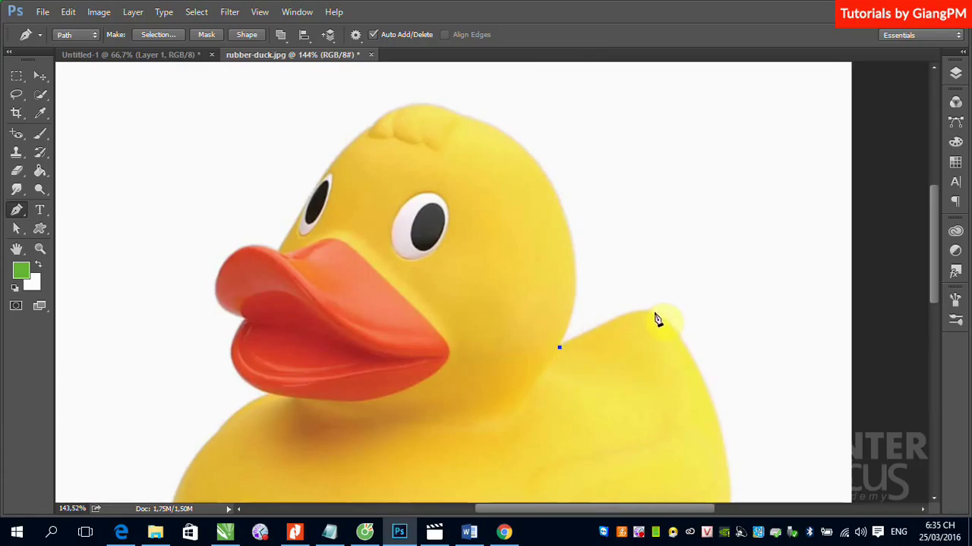
# Add a smooth anchor atop the duck's back and tune its handles to follow the back's curve
pyautogui.moveTo(654, 312); pyautogui.dragTo(670, 321)
pyautogui.moveTo(671, 322)
pyautogui.mouseDown()
pyautogui.moveTo(693, 341)
pyautogui.moveTo(678, 325)
pyautogui.mouseUp()
pyautogui.moveTo(678, 321)
pyautogui.mouseDown()
pyautogui.moveTo(697, 342)
pyautogui.moveTo(712, 341)
pyautogui.mouseUp()
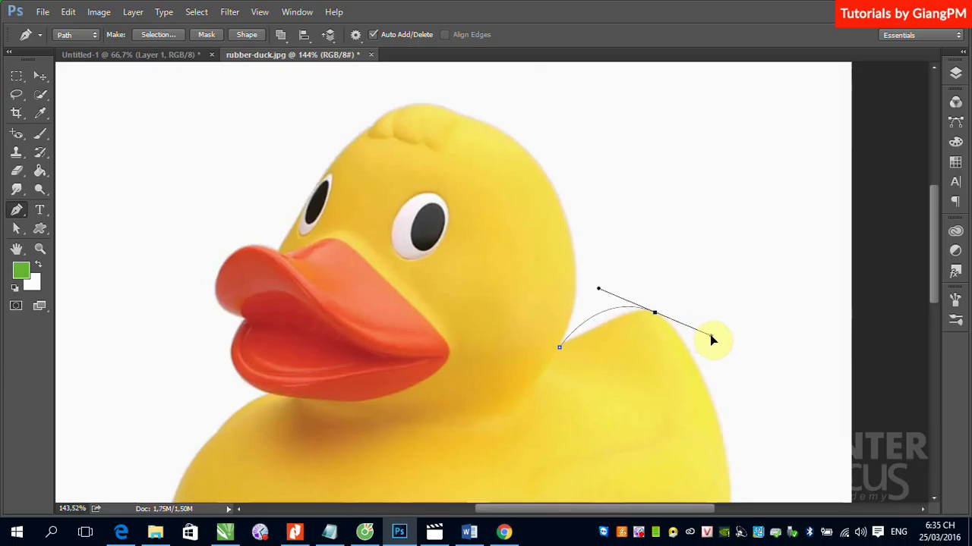
pyautogui.moveTo(712, 341); pyautogui.dragTo(687, 330)
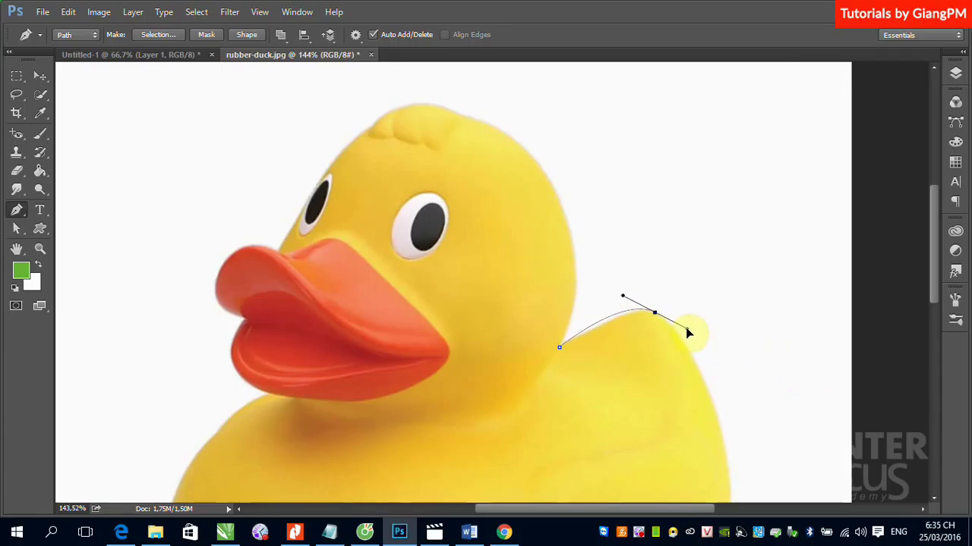
pyautogui.moveTo(687, 329); pyautogui.dragTo(676, 322)
# Add a smooth anchor on the duck's right side, shortening its lower handle to tighten the curve
pyautogui.moveTo(676, 322); pyautogui.dragTo(677, 321)
pyautogui.moveTo(694, 440); pyautogui.dragTo(676, 318)
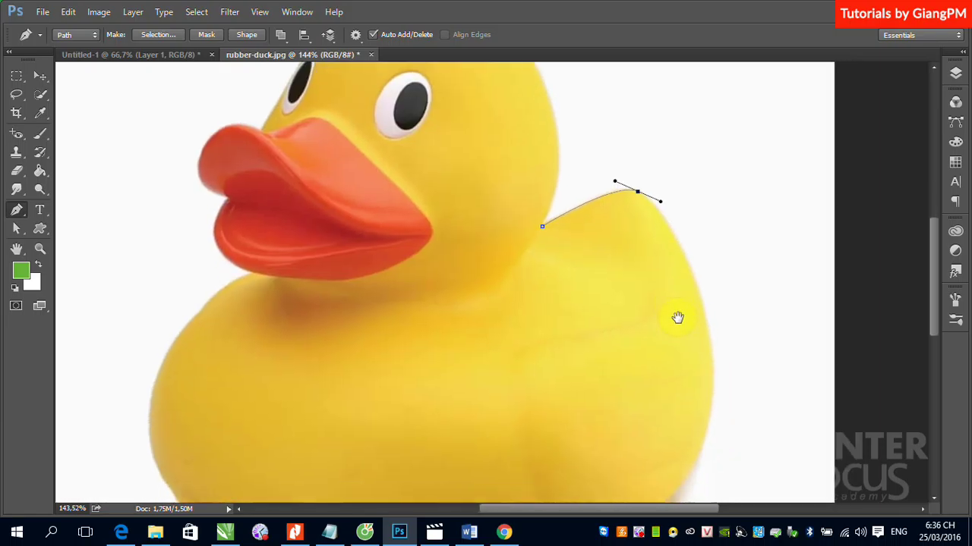
pyautogui.moveTo(702, 396); pyautogui.dragTo(698, 369)
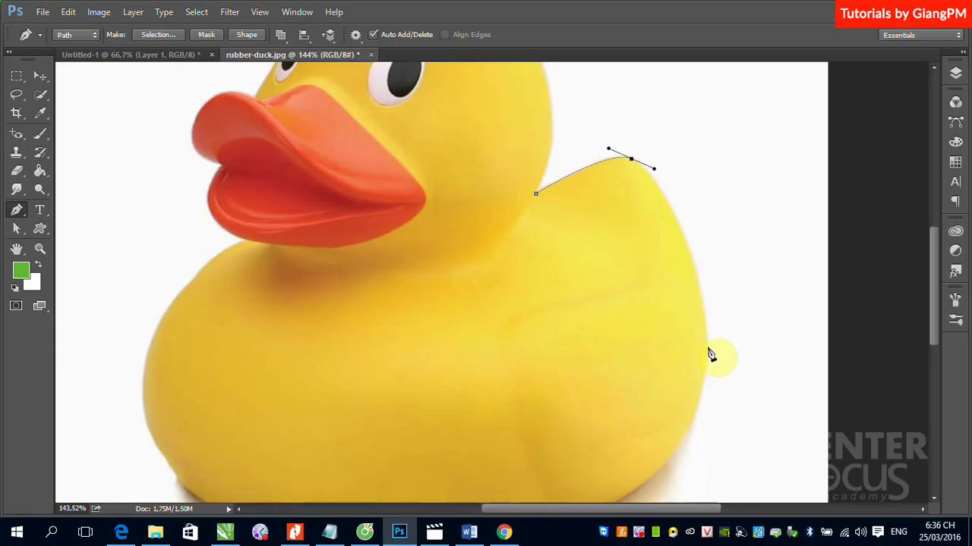
pyautogui.moveTo(708, 347)
pyautogui.mouseDown()
pyautogui.moveTo(712, 461)
pyautogui.moveTo(719, 446)
pyautogui.moveTo(707, 452)
pyautogui.mouseUp()
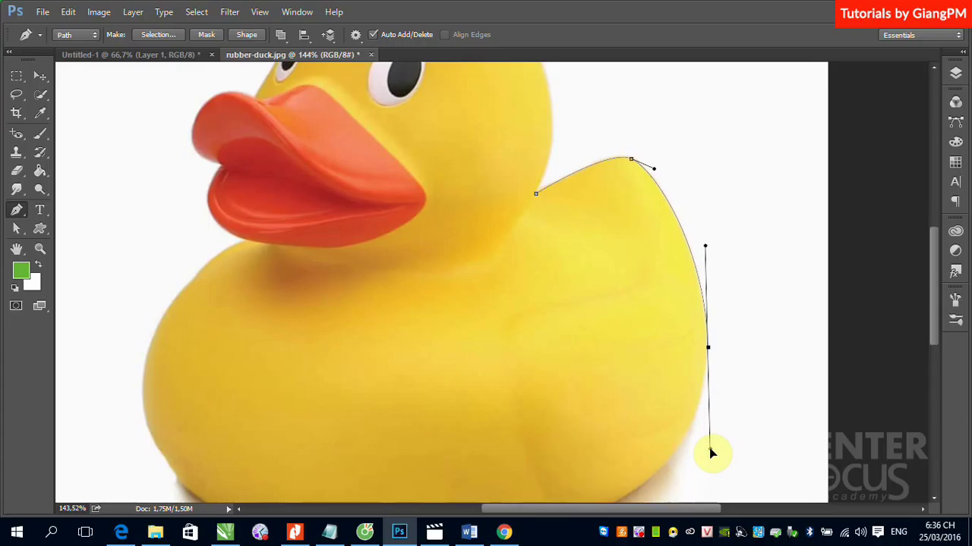
pyautogui.moveTo(711, 453)
pyautogui.mouseDown()
pyautogui.moveTo(709, 466)
pyautogui.moveTo(708, 426)
pyautogui.mouseUp()
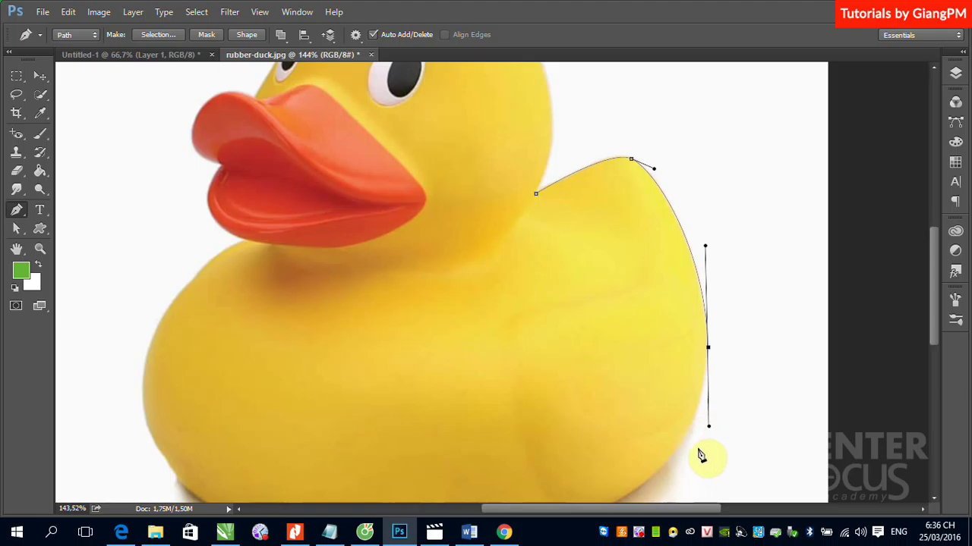
pyautogui.moveTo(564, 407); pyautogui.dragTo(615, 307)
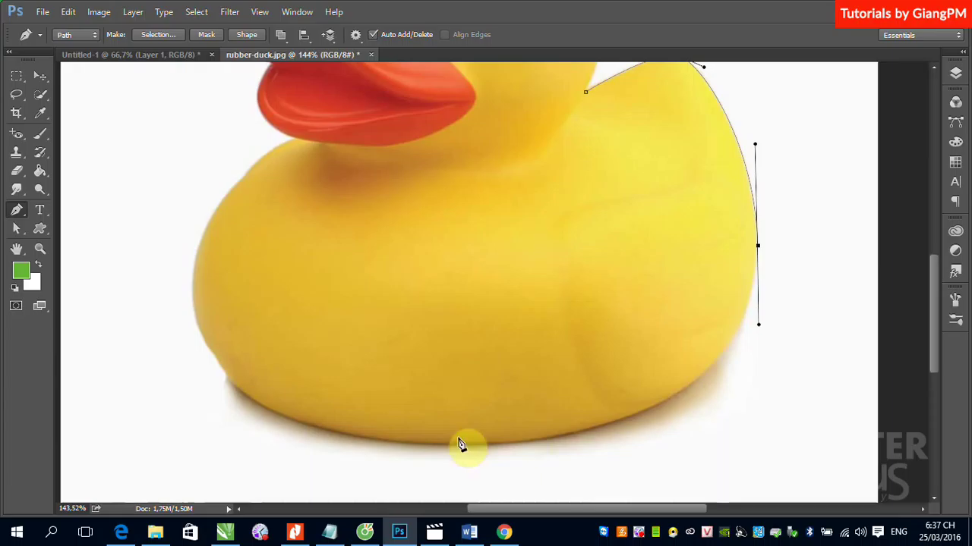
# Curve the path along the duck's bottom edge, breaking the right-side anchor's outgoing handle
pyautogui.click(634, 421)
pyautogui.moveTo(621, 422); pyautogui.dragTo(550, 449)
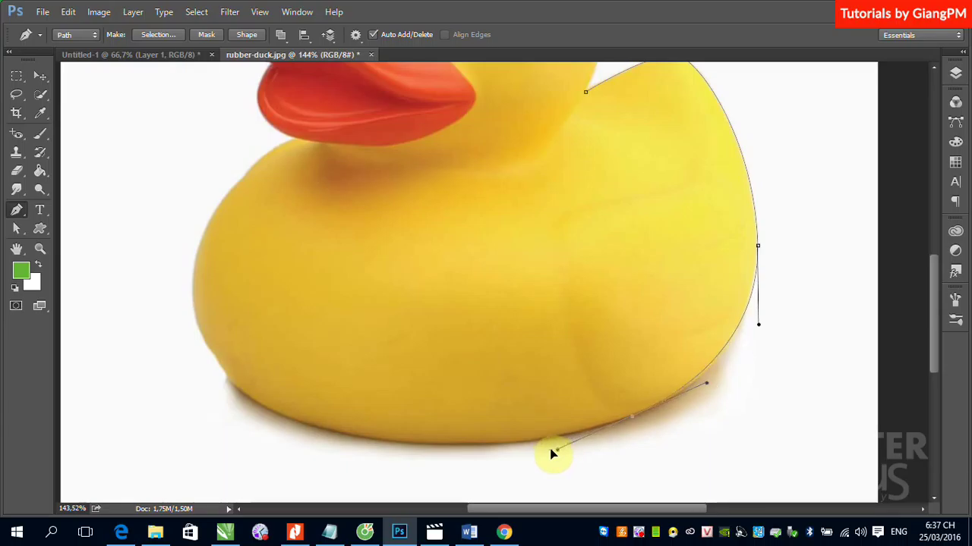
pyautogui.moveTo(550, 449); pyautogui.dragTo(551, 454)
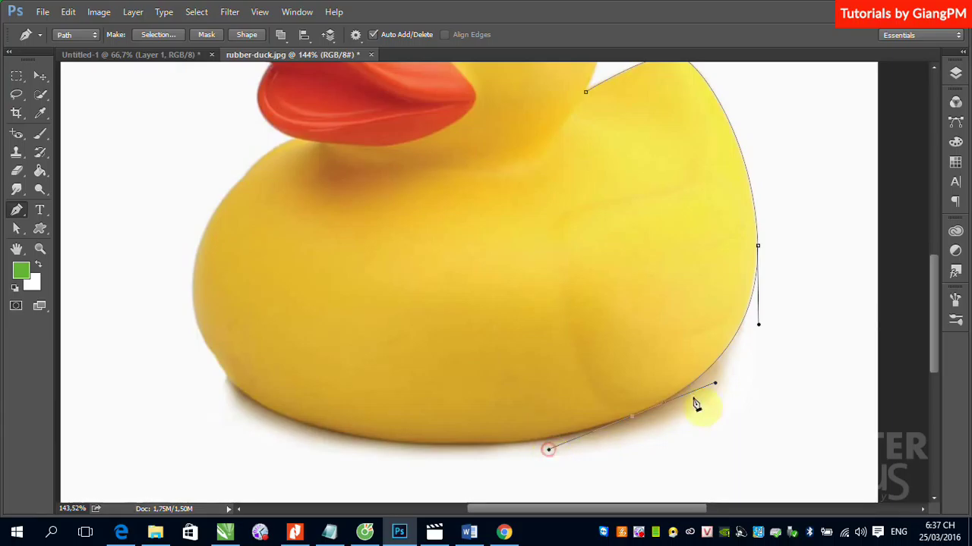
pyautogui.moveTo(762, 291); pyautogui.dragTo(755, 296)
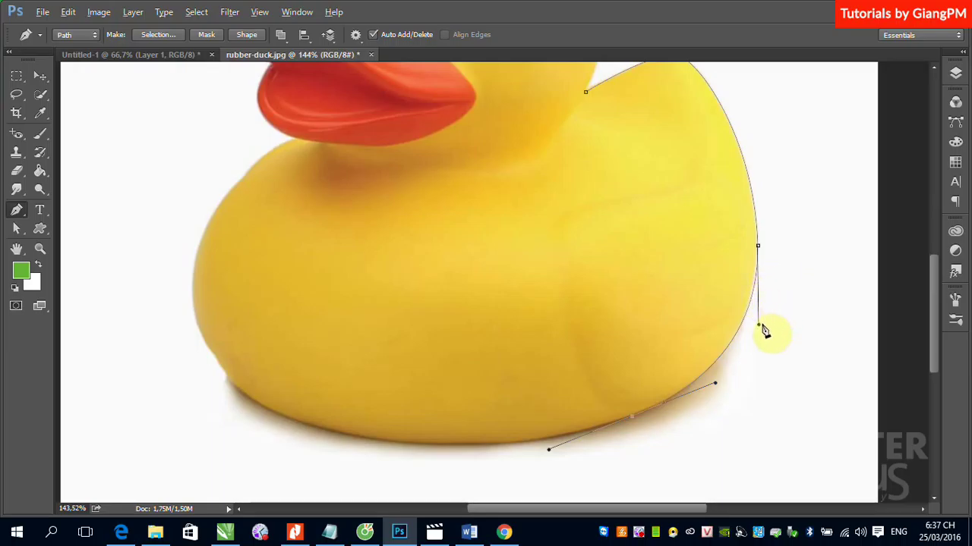
pyautogui.click(758, 327)
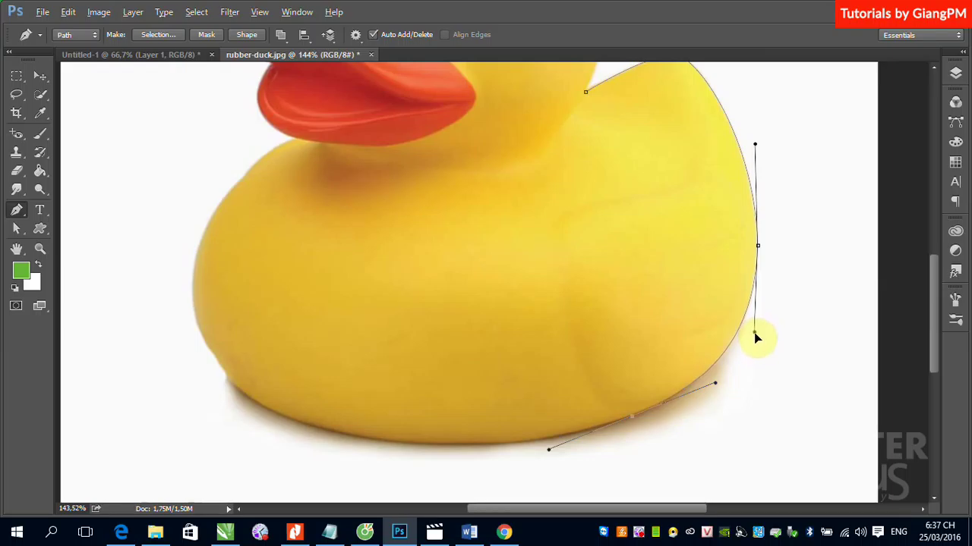
pyautogui.click(754, 332)
# Add two curved anchors climbing the duck's lower-left edge
pyautogui.moveTo(285, 417)
pyautogui.mouseDown()
pyautogui.moveTo(155, 368)
pyautogui.moveTo(162, 381)
pyautogui.moveTo(168, 372)
pyautogui.moveTo(185, 380)
pyautogui.mouseUp()
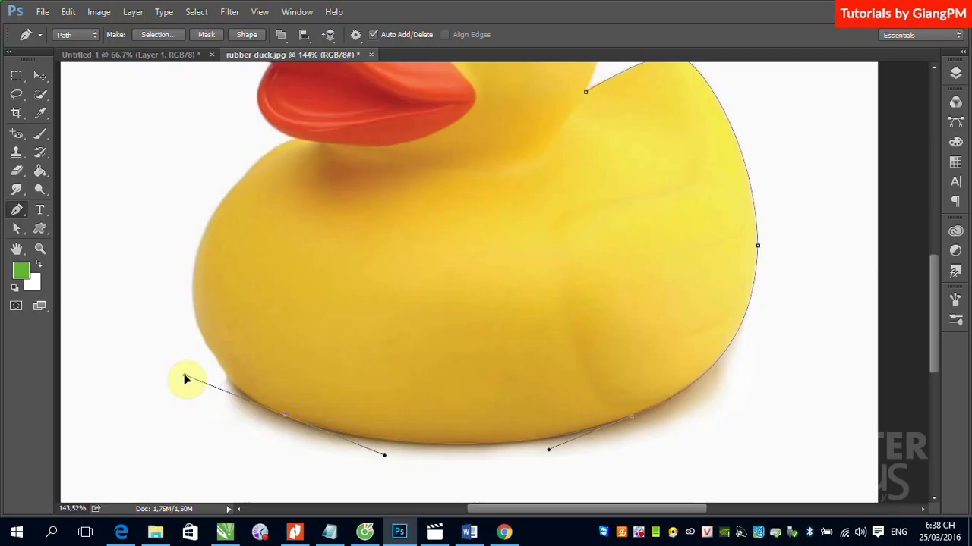
pyautogui.moveTo(186, 379); pyautogui.dragTo(252, 403)
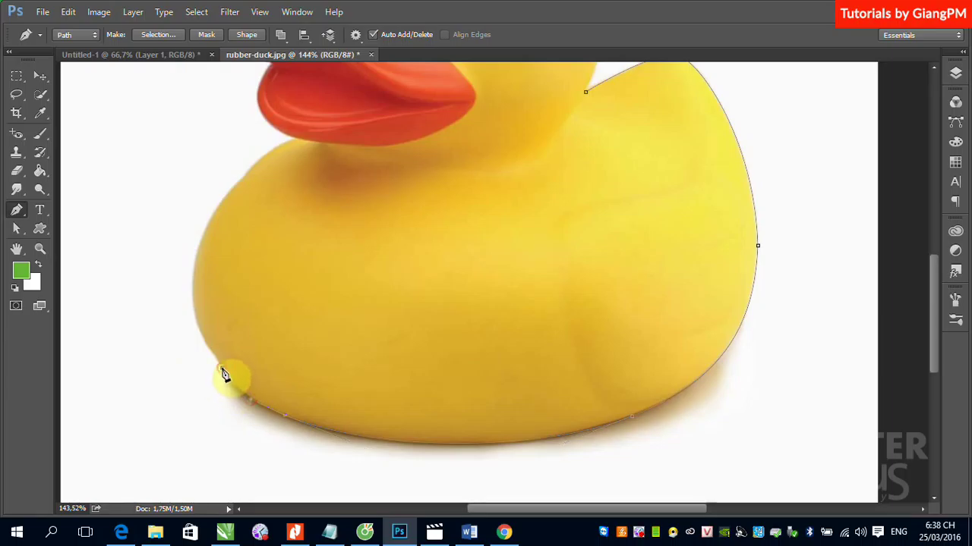
pyautogui.moveTo(227, 383); pyautogui.dragTo(215, 350)
pyautogui.moveTo(212, 352); pyautogui.dragTo(201, 353)
pyautogui.moveTo(213, 356); pyautogui.dragTo(210, 351)
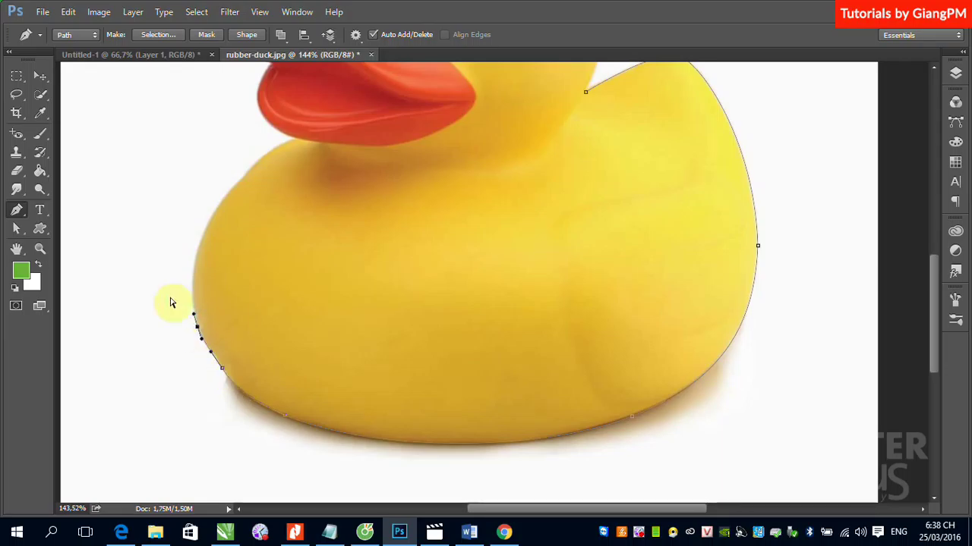
pyautogui.moveTo(171, 297); pyautogui.dragTo(328, 420)
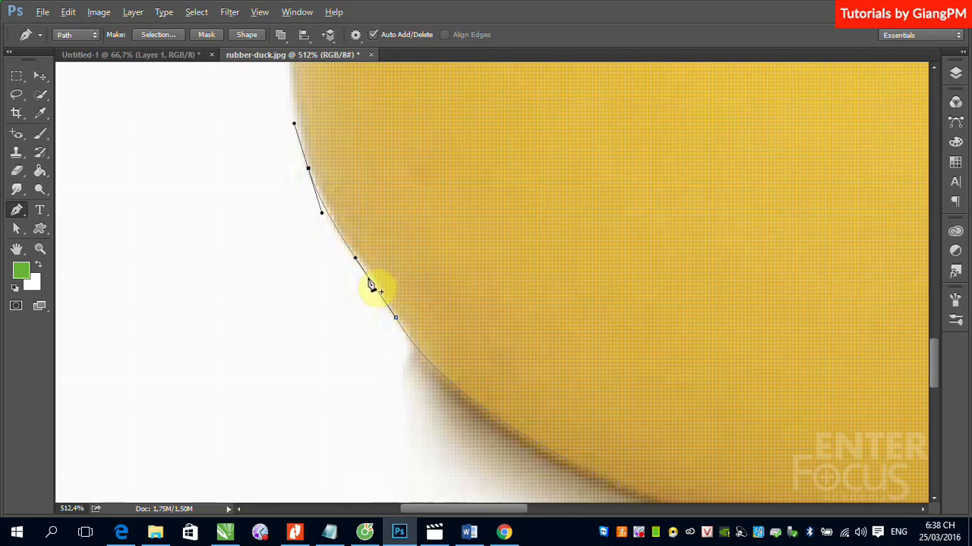
# Delete, add and reposition anchors so the lower-left curve sits on the duck's edge
pyautogui.click(356, 259)
pyautogui.click(357, 256)
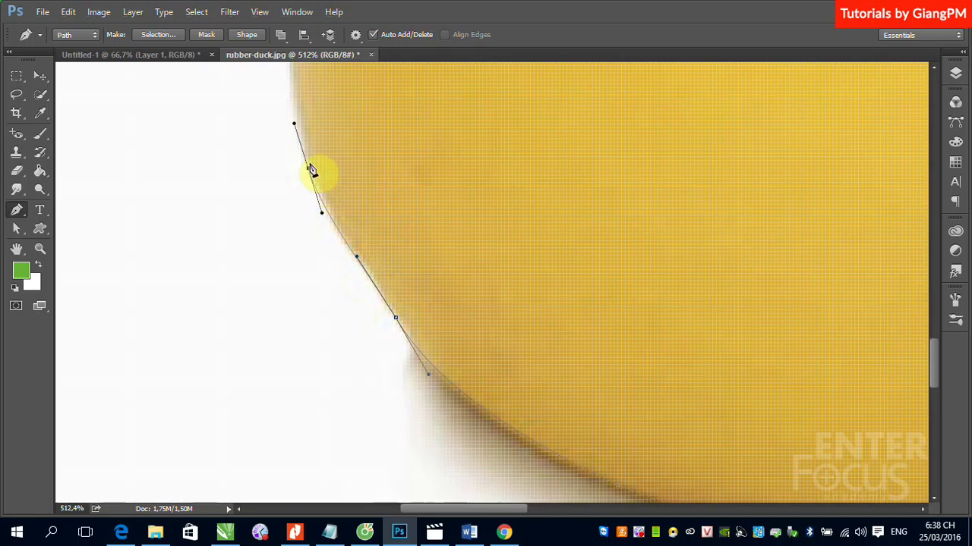
pyautogui.moveTo(309, 168); pyautogui.dragTo(304, 152)
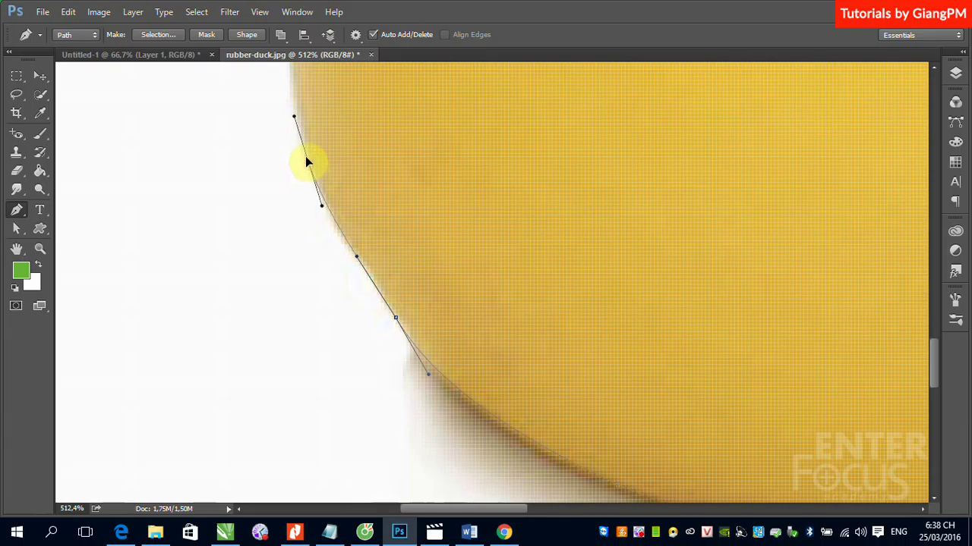
pyautogui.click(319, 209)
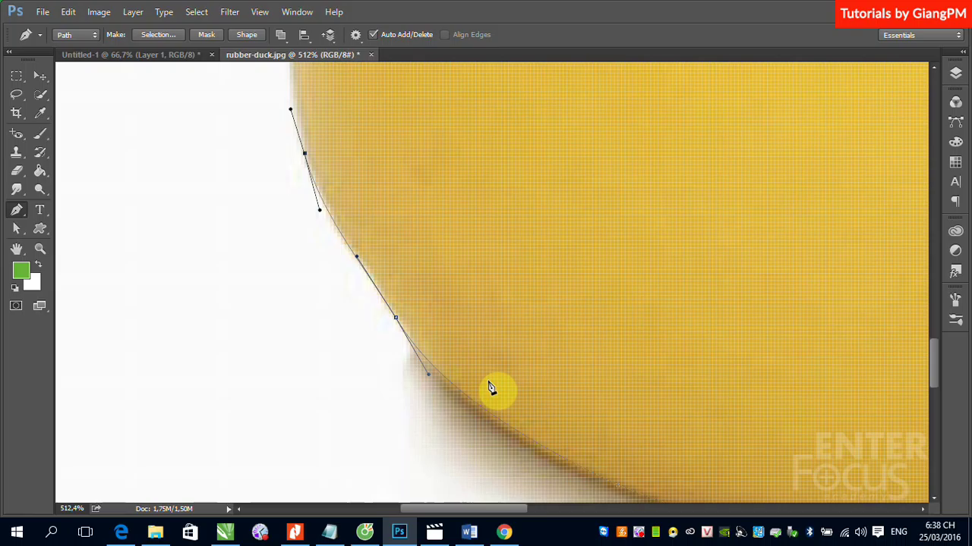
pyautogui.scroll(-1, 491, 388)
pyautogui.scroll(-1, 490, 388)
pyautogui.scroll(-2, 490, 388)
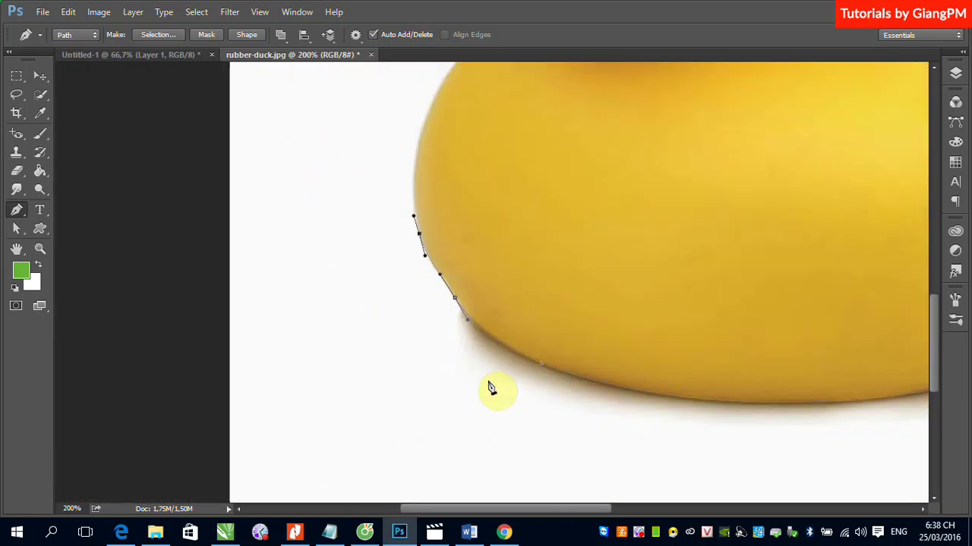
# Add anchors up the left body edge, at the beak-body junction, and at the beak's left tip
pyautogui.moveTo(569, 282); pyautogui.dragTo(501, 443)
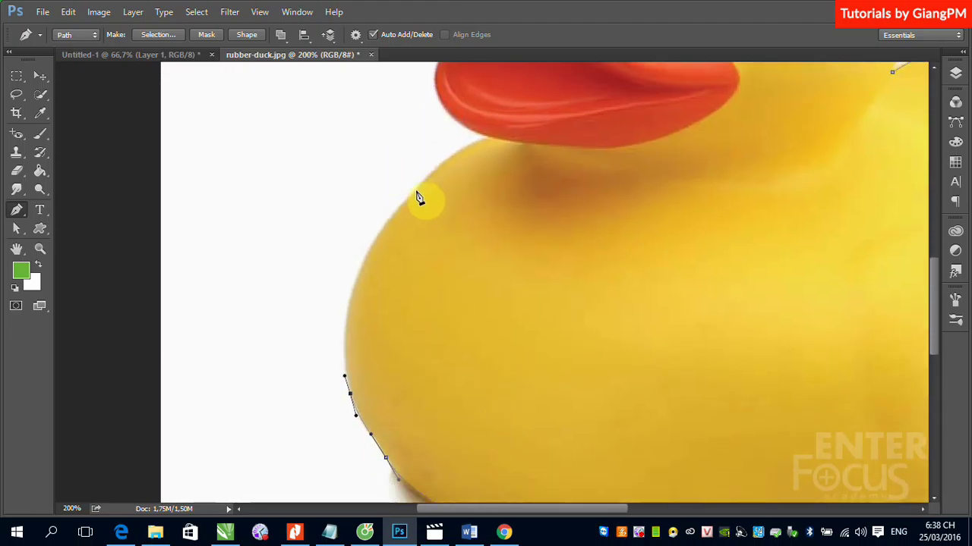
pyautogui.moveTo(416, 190)
pyautogui.mouseDown()
pyautogui.moveTo(507, 116)
pyautogui.moveTo(498, 127)
pyautogui.moveTo(507, 126)
pyautogui.mouseUp()
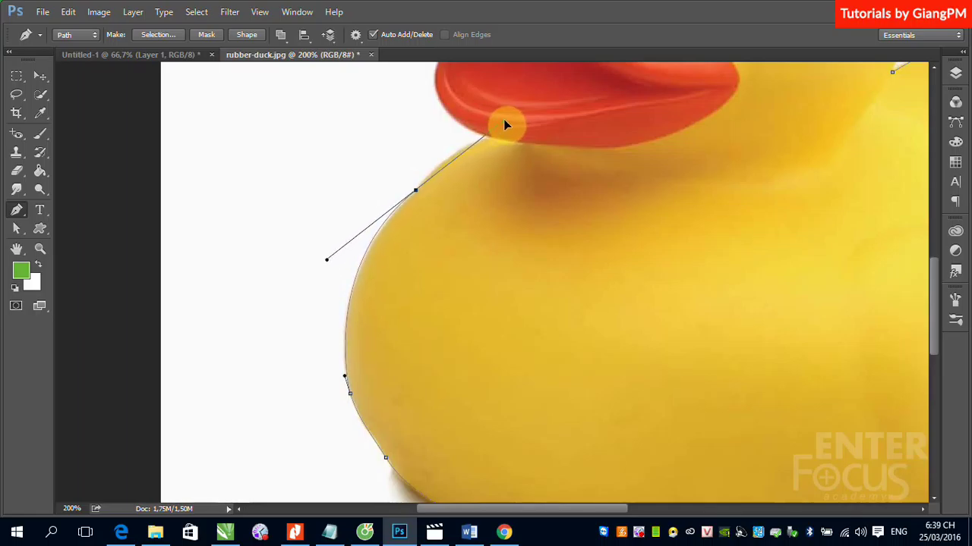
pyautogui.moveTo(507, 126); pyautogui.dragTo(443, 156)
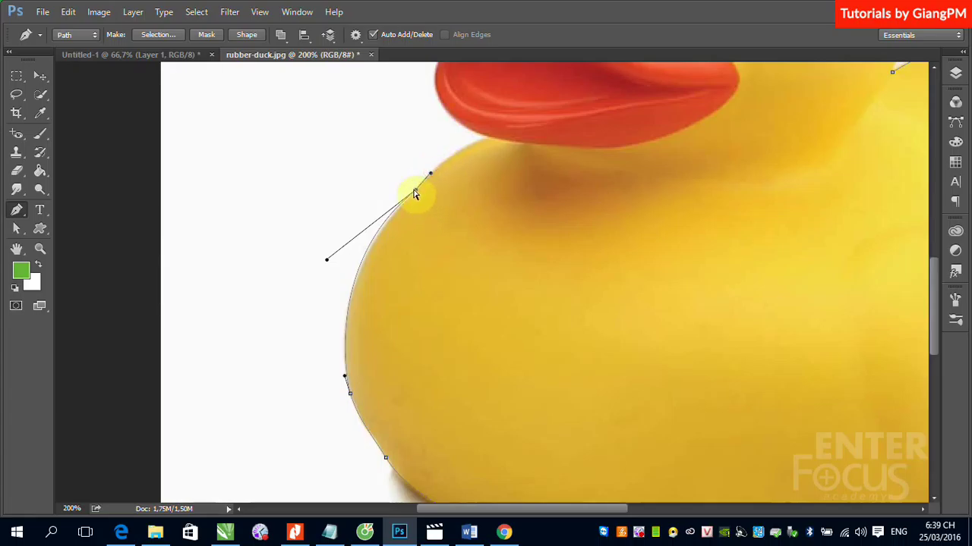
pyautogui.moveTo(415, 193); pyautogui.dragTo(415, 197)
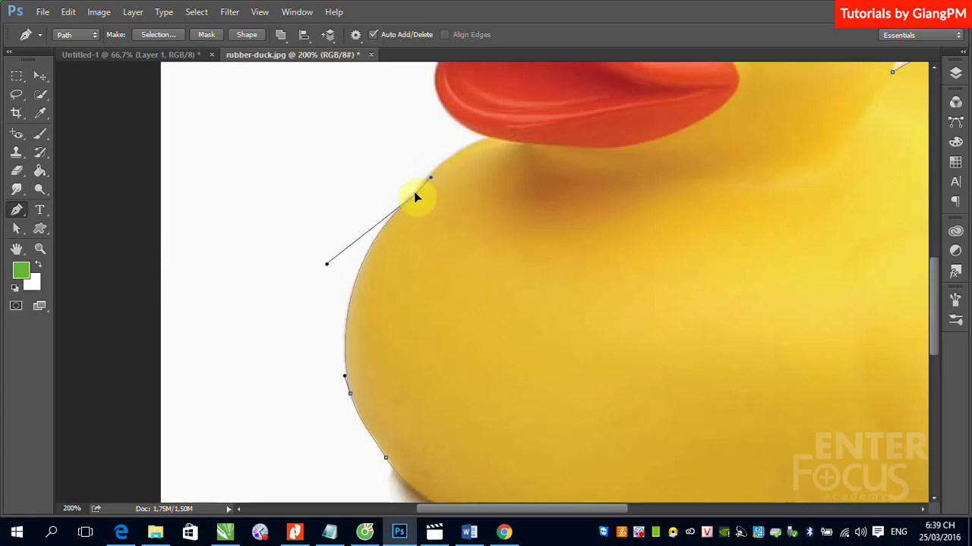
pyautogui.moveTo(495, 263); pyautogui.dragTo(436, 380)
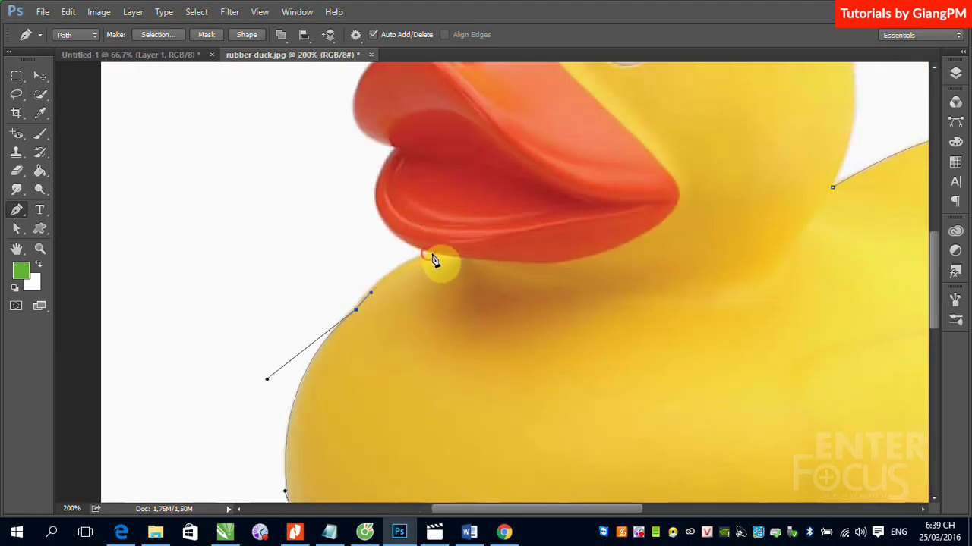
pyautogui.moveTo(428, 254)
pyautogui.mouseDown()
pyautogui.moveTo(472, 246)
pyautogui.moveTo(484, 231)
pyautogui.moveTo(457, 234)
pyautogui.mouseUp()
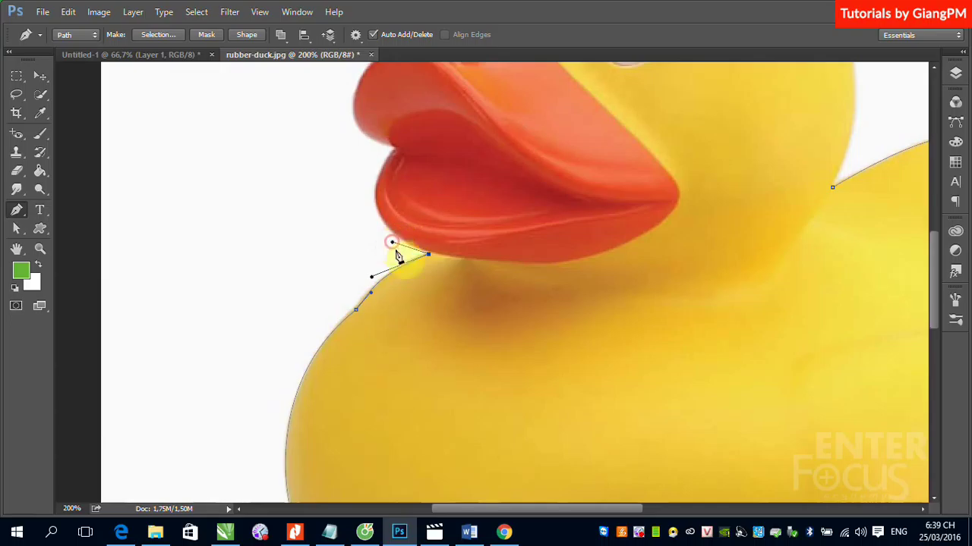
pyautogui.moveTo(393, 149)
pyautogui.mouseDown()
pyautogui.moveTo(447, 139)
pyautogui.moveTo(459, 85)
pyautogui.moveTo(418, 92)
pyautogui.moveTo(433, 106)
pyautogui.moveTo(445, 97)
pyautogui.moveTo(438, 101)
pyautogui.mouseUp()
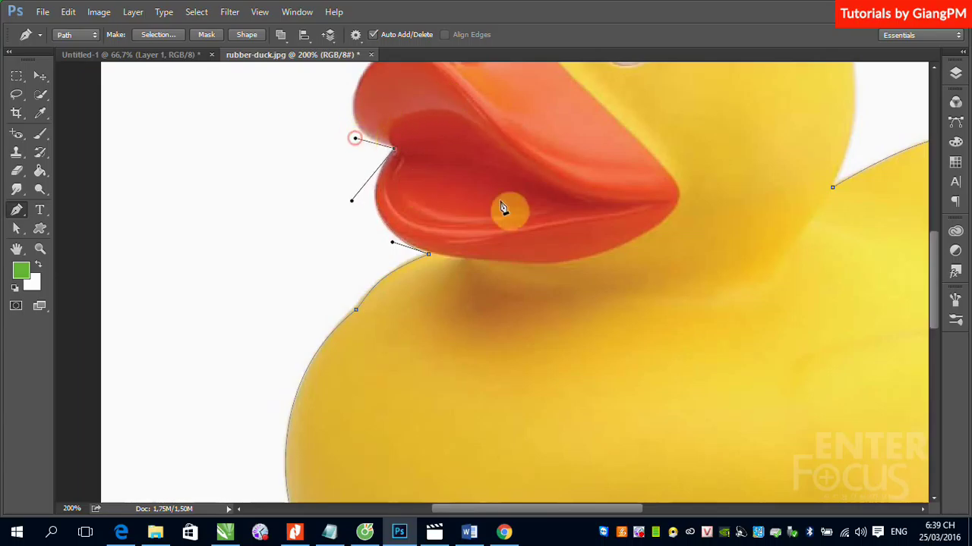
# Add anchors over the top edge of the orange beak to where it meets the head
pyautogui.moveTo(468, 191); pyautogui.dragTo(430, 293)
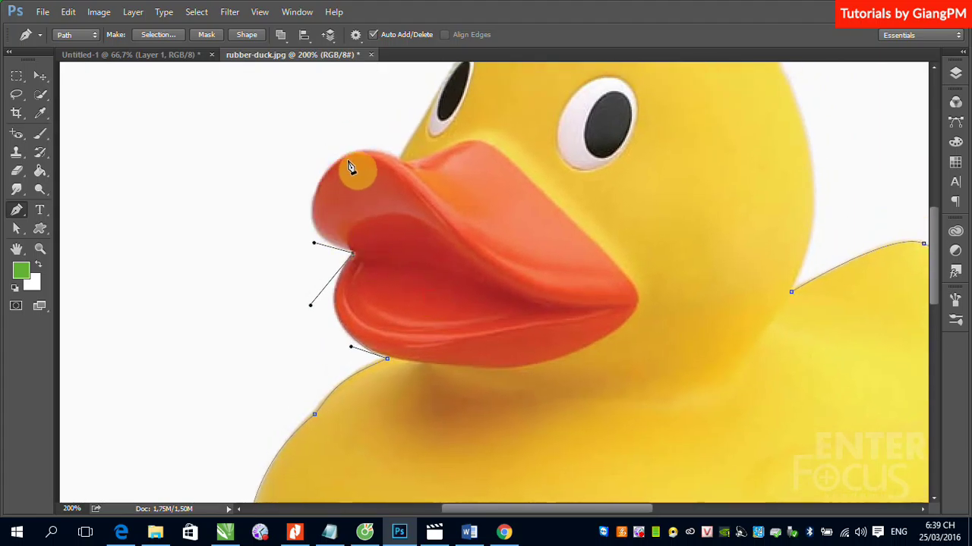
pyautogui.moveTo(350, 154)
pyautogui.mouseDown()
pyautogui.moveTo(379, 151)
pyautogui.moveTo(410, 123)
pyautogui.moveTo(412, 92)
pyautogui.moveTo(406, 98)
pyautogui.moveTo(416, 111)
pyautogui.moveTo(370, 144)
pyautogui.mouseUp()
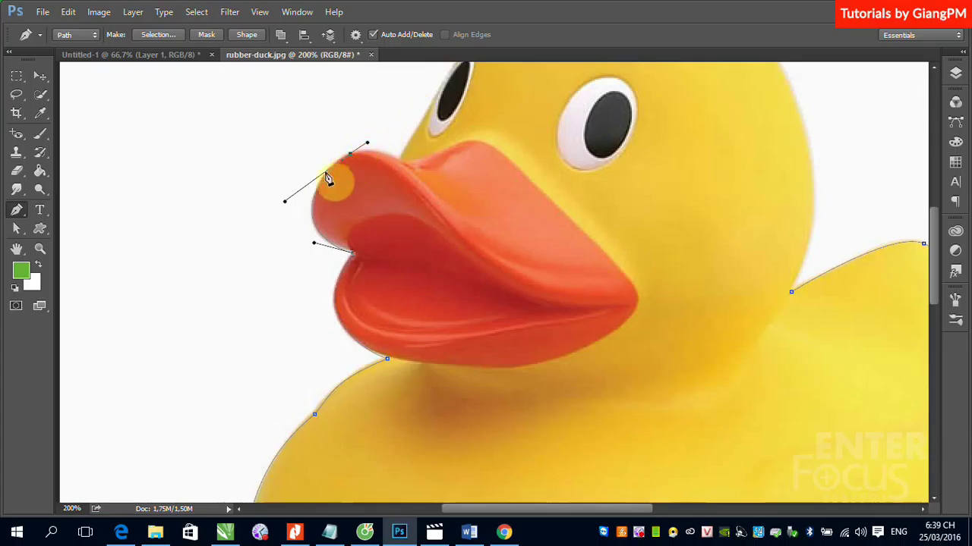
pyautogui.click(401, 166)
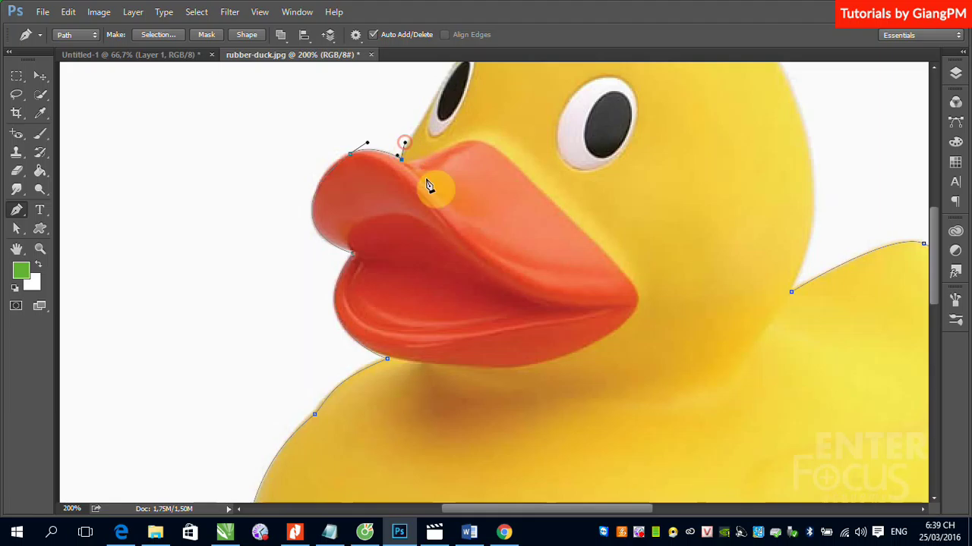
pyautogui.moveTo(456, 138); pyautogui.dragTo(378, 266)
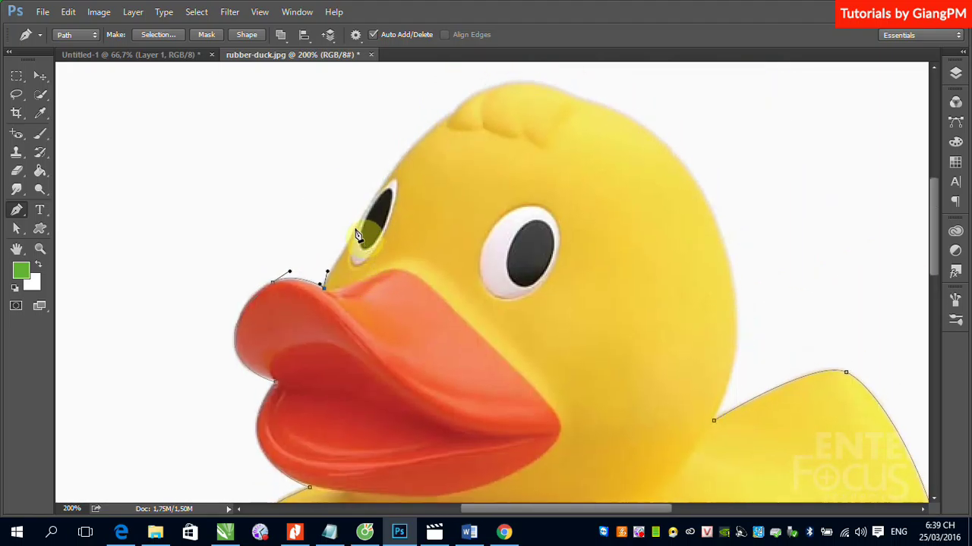
# Add curved anchors beside the eye and over the top and back of the duck's head
pyautogui.click(358, 227)
pyautogui.moveTo(367, 218); pyautogui.dragTo(368, 207)
pyautogui.moveTo(451, 117); pyautogui.dragTo(487, 113)
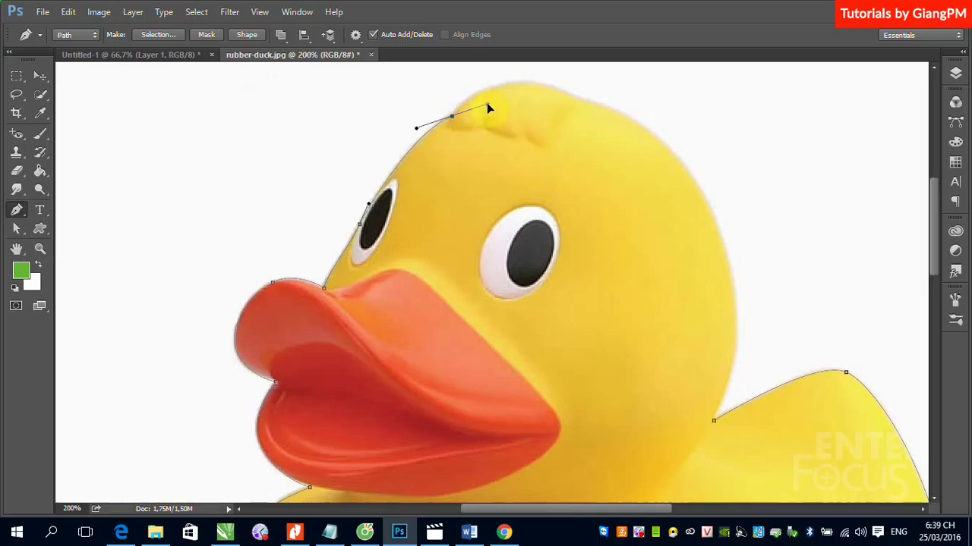
pyautogui.moveTo(488, 106)
pyautogui.mouseDown()
pyautogui.moveTo(456, 103)
pyautogui.moveTo(513, 94)
pyautogui.moveTo(512, 79)
pyautogui.mouseUp()
pyautogui.moveTo(582, 100)
pyautogui.mouseDown()
pyautogui.moveTo(617, 123)
pyautogui.moveTo(624, 113)
pyautogui.moveTo(610, 101)
pyautogui.mouseUp()
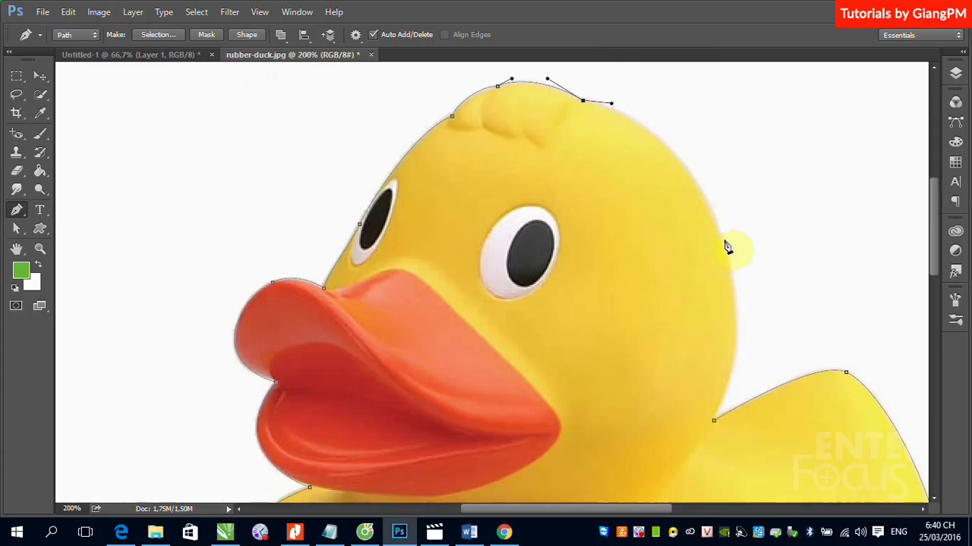
# Curve the path down the back of the head, close it on the wing anchor, and zoom out
pyautogui.moveTo(721, 239)
pyautogui.mouseDown()
pyautogui.moveTo(746, 341)
pyautogui.moveTo(759, 348)
pyautogui.mouseUp()
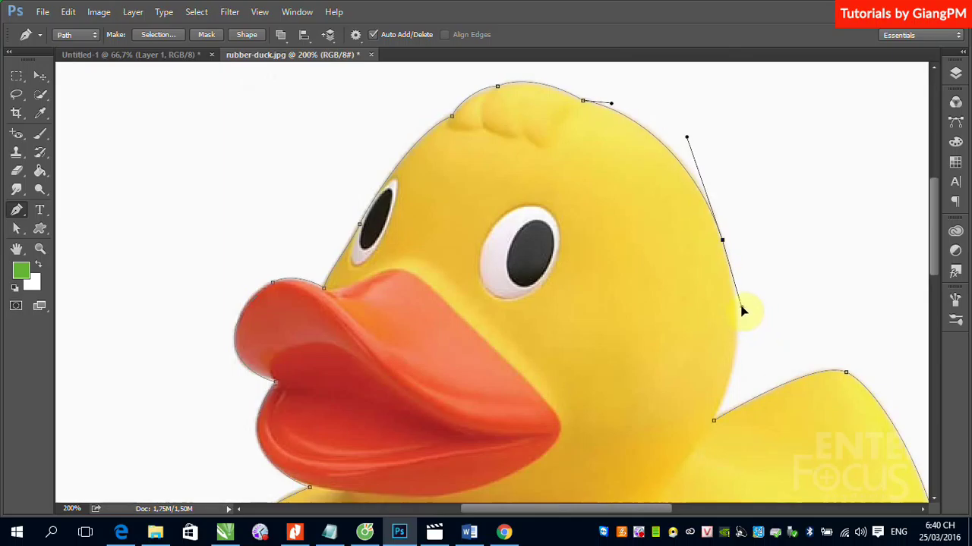
pyautogui.moveTo(759, 348); pyautogui.dragTo(740, 306)
pyautogui.moveTo(714, 420); pyautogui.dragTo(683, 494)
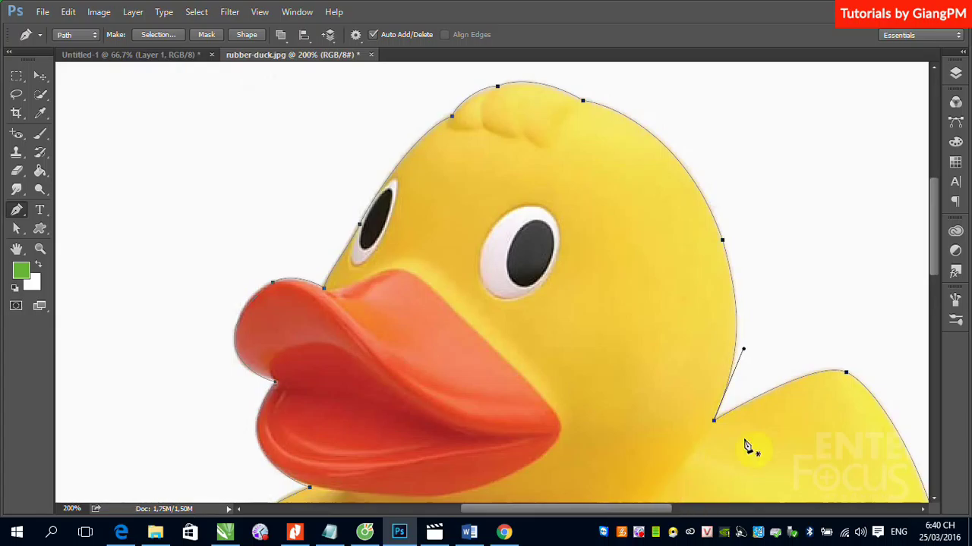
pyautogui.hotkey('ctrl', '-')
pyautogui.hotkey('ctrl', '-')
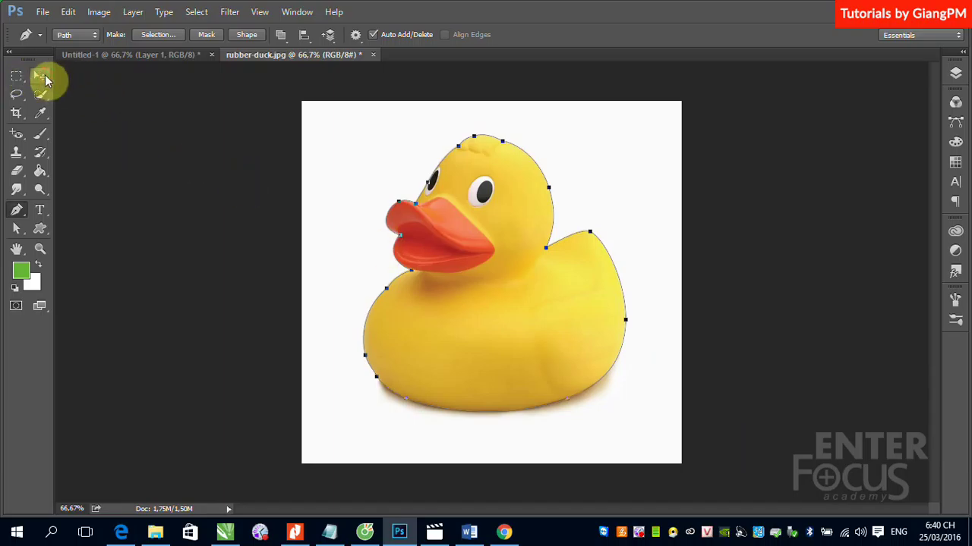
# Switch to the Move tool and open the Window menu
pyautogui.click(41, 77)
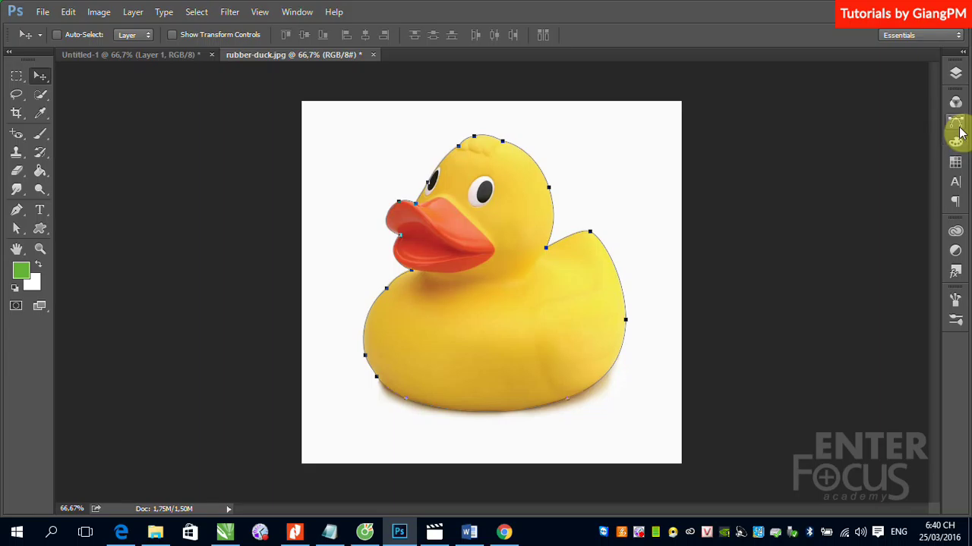
pyautogui.click(297, 12)
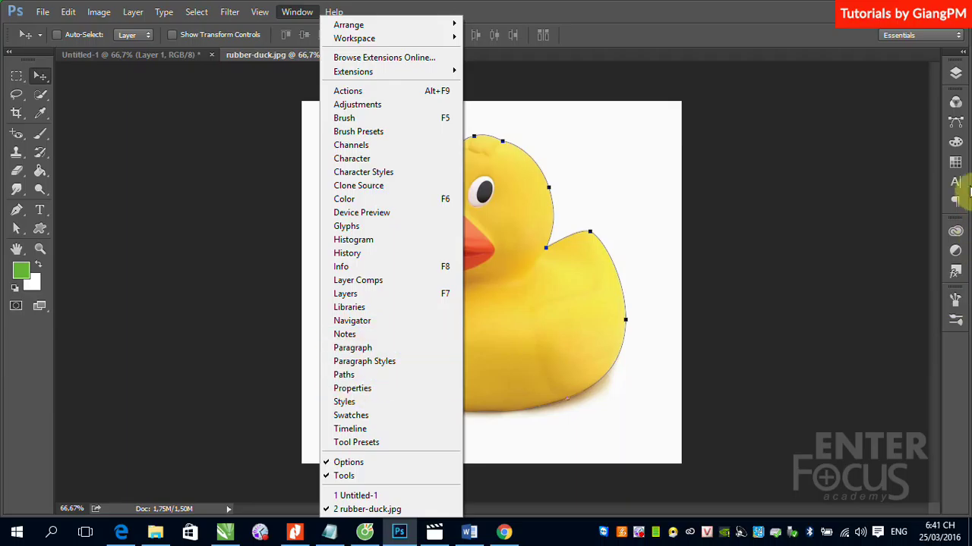
# Show the Paths panel, delete Path 1, and toggle the Work Path outline off and on
pyautogui.click(955, 127)
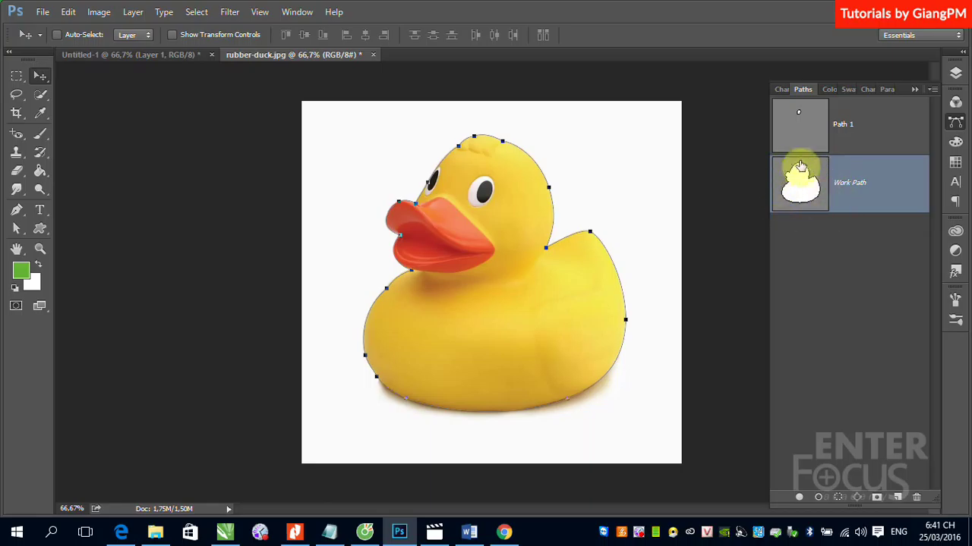
pyautogui.moveTo(880, 138)
pyautogui.mouseDown()
pyautogui.moveTo(928, 473)
pyautogui.moveTo(916, 497)
pyautogui.mouseUp()
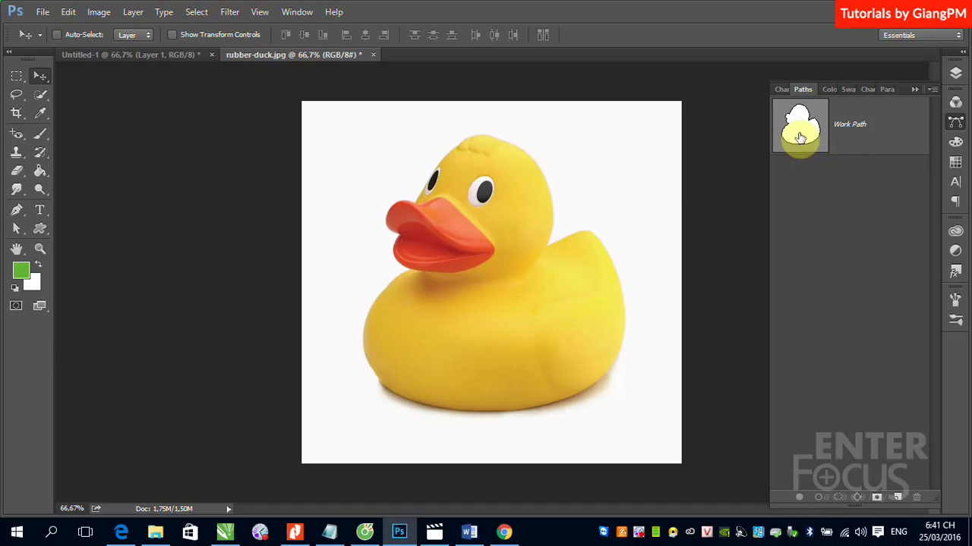
pyautogui.click(877, 129)
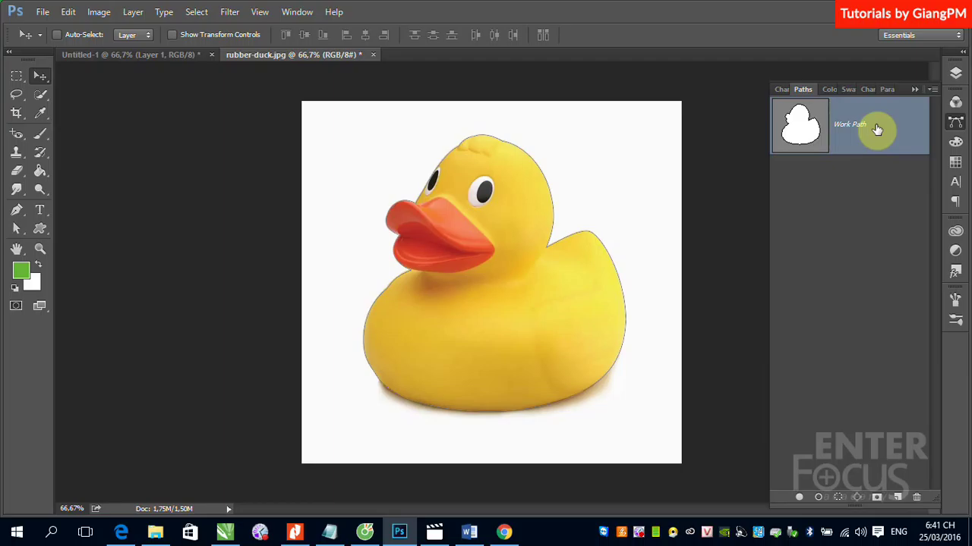
pyautogui.click(855, 224)
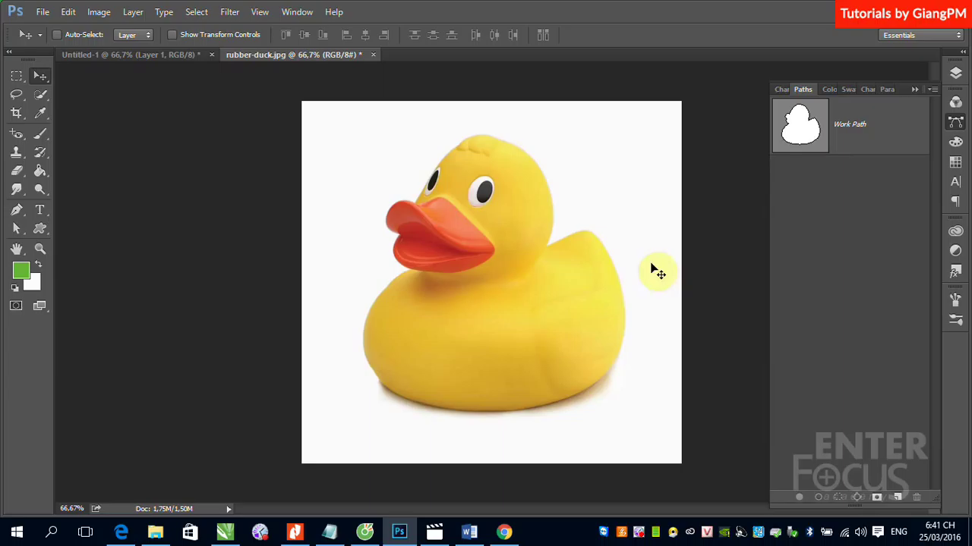
pyautogui.click(846, 137)
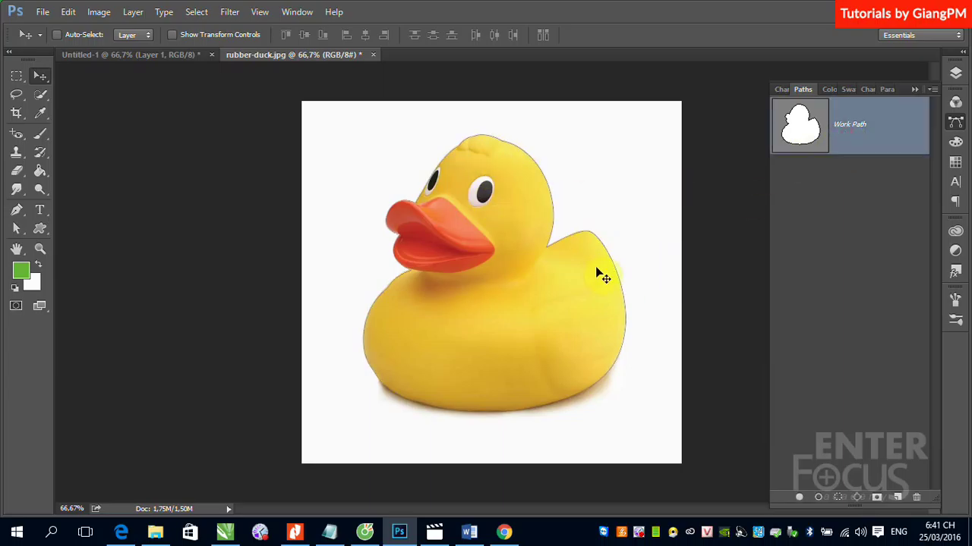
# Delete the Work Path to the trash, then restore it with Ctrl+Z
pyautogui.click(916, 126)
pyautogui.click(812, 232)
pyautogui.click(829, 205)
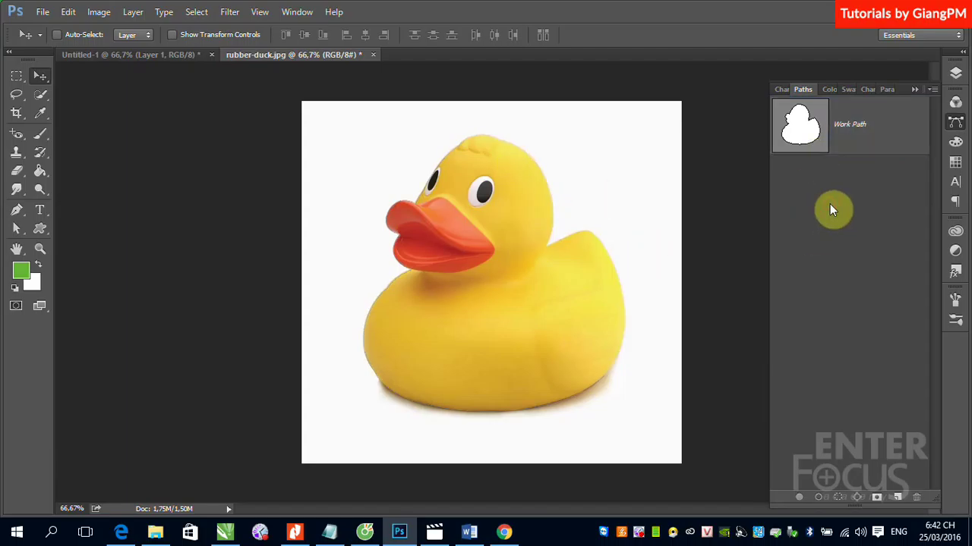
pyautogui.click(902, 139)
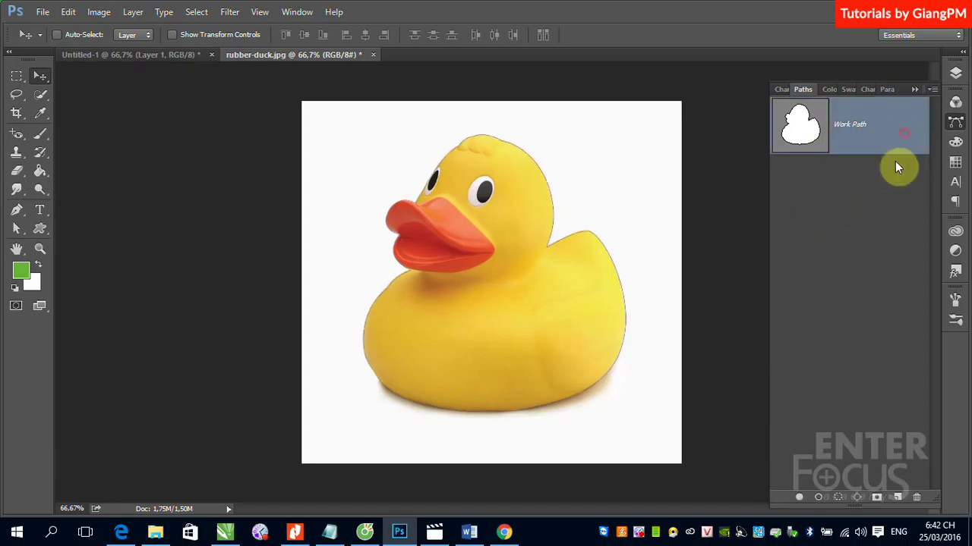
pyautogui.moveTo(901, 139); pyautogui.dragTo(916, 497)
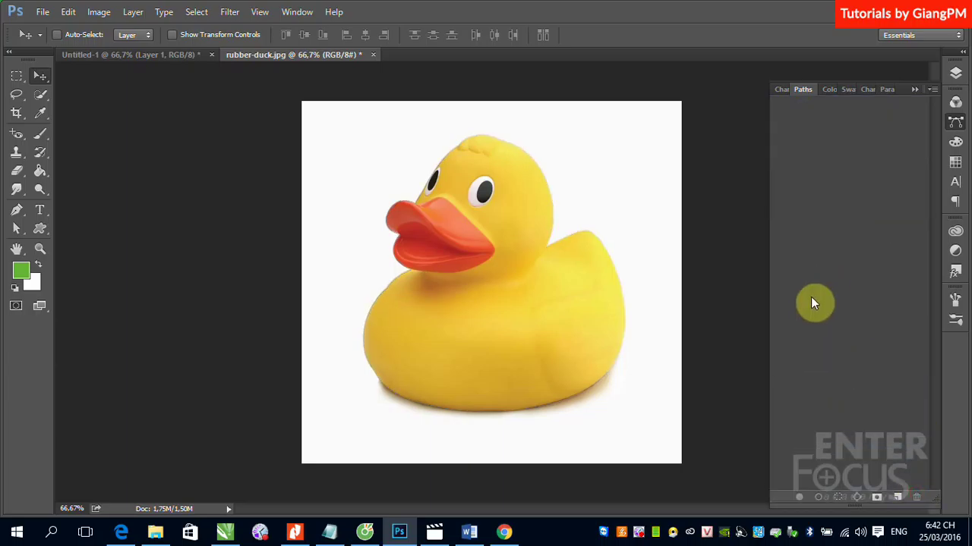
pyautogui.hotkey('ctrl', 'z')
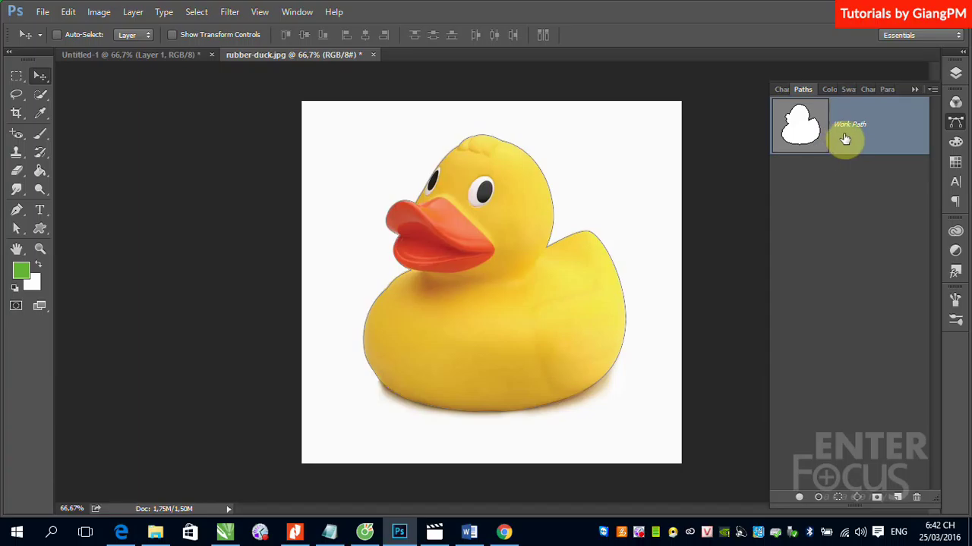
pyautogui.rightClick(882, 135)
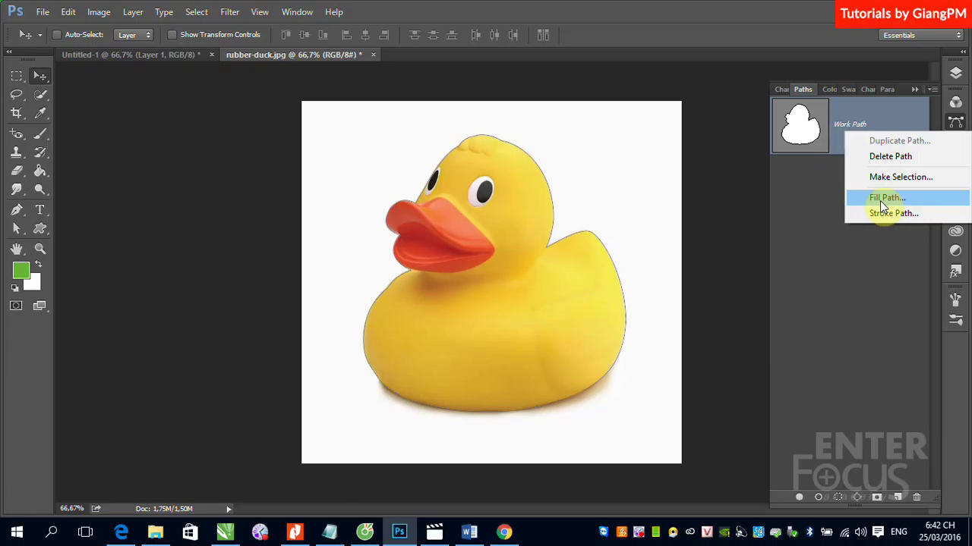
pyautogui.click(883, 199)
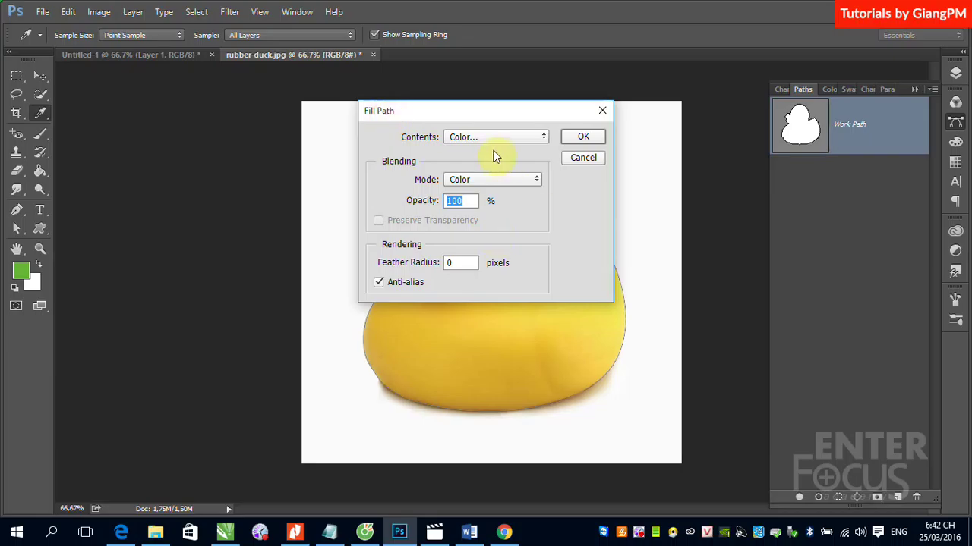
pyautogui.click(514, 138)
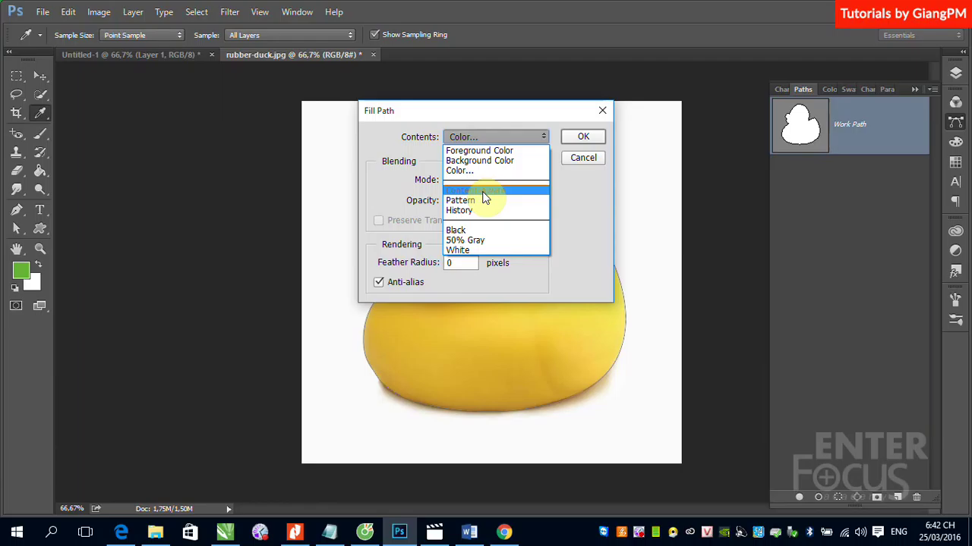
pyautogui.click(490, 150)
pyautogui.click(585, 138)
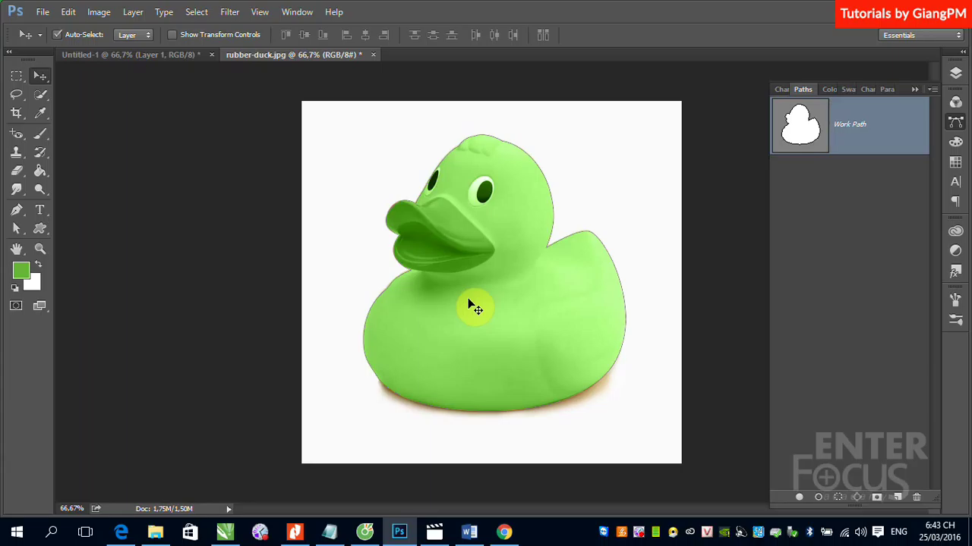
pyautogui.hotkey('ctrl', 'z')
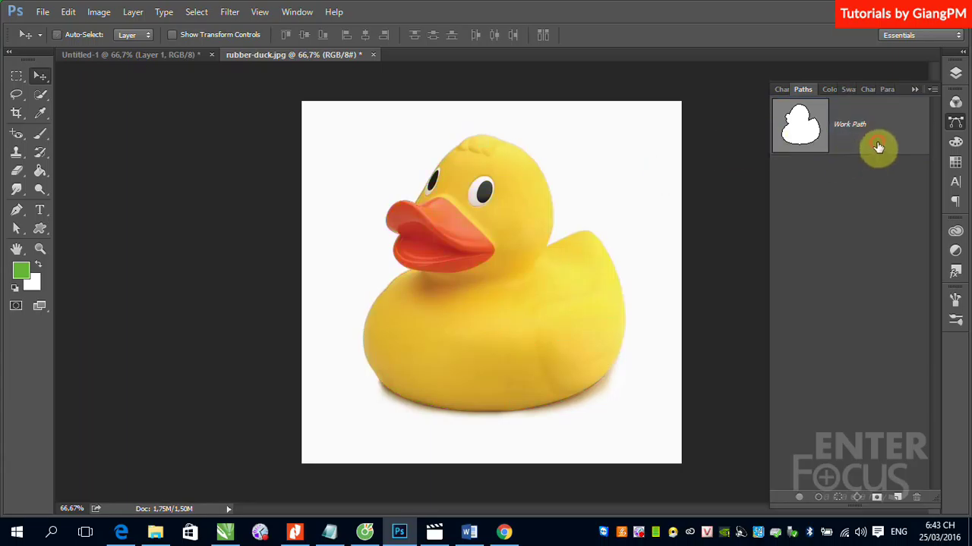
# Select the Work Path and browse its context menu and the Edit menu without running anything
pyautogui.click(878, 147)
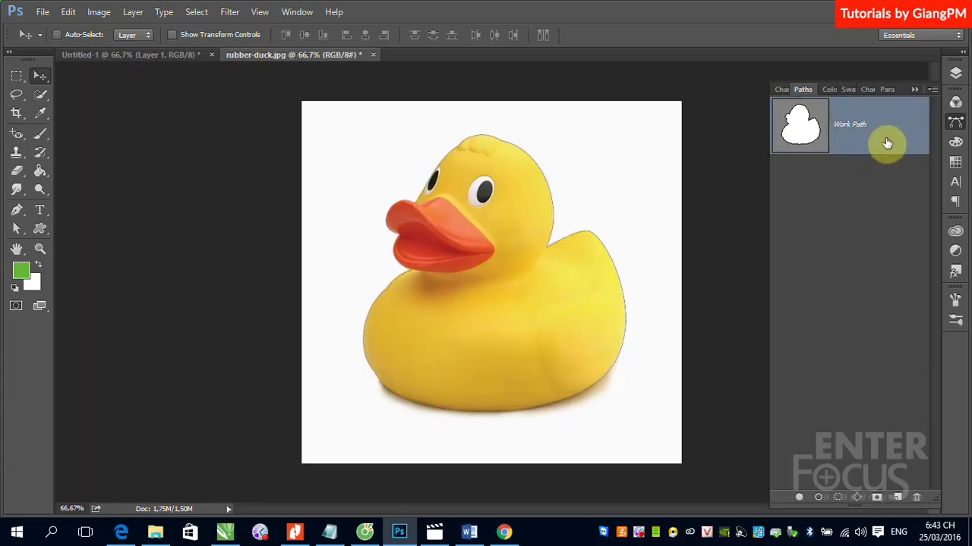
pyautogui.rightClick(886, 142)
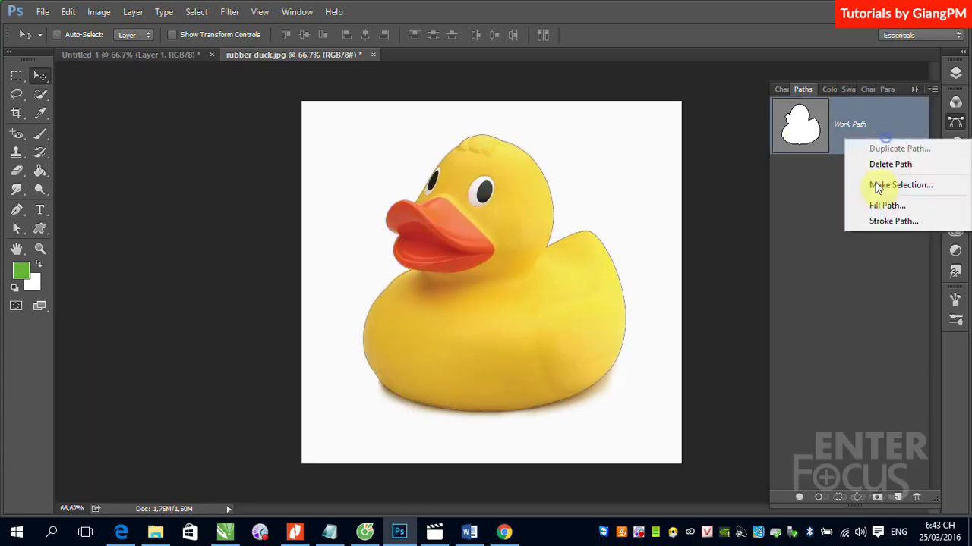
pyautogui.click(883, 238)
pyautogui.click(67, 12)
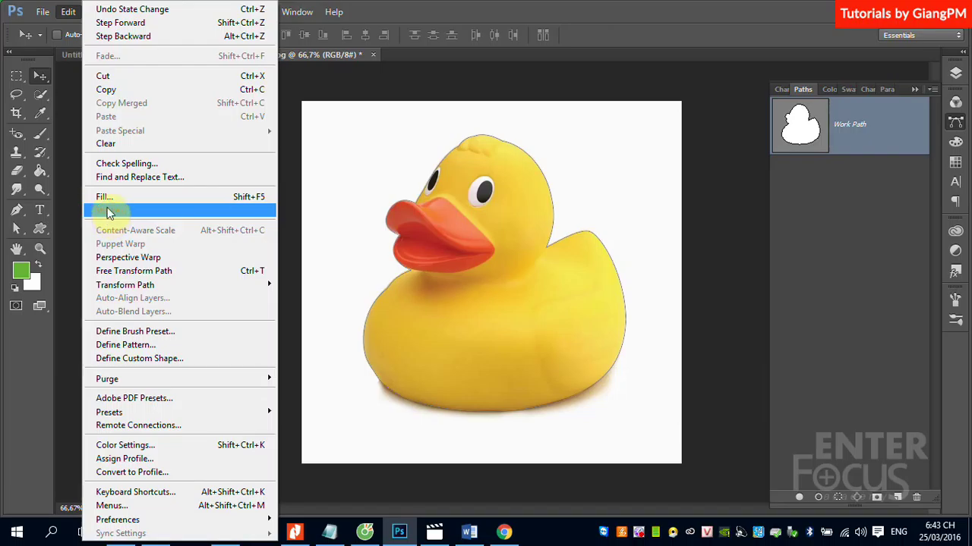
pyautogui.click(887, 132)
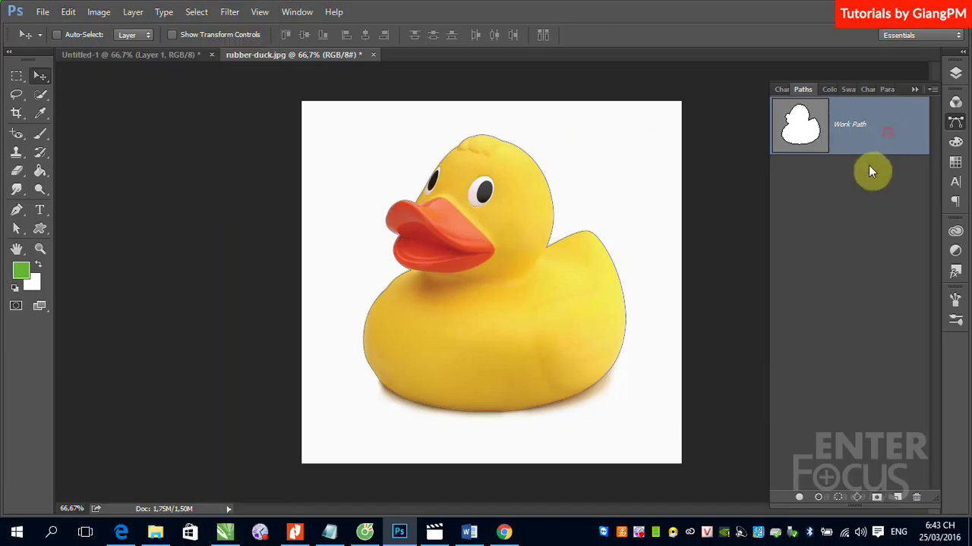
# Open Stroke Path for the Work Path, review the tool list, and keep Brush
pyautogui.rightClick(862, 148)
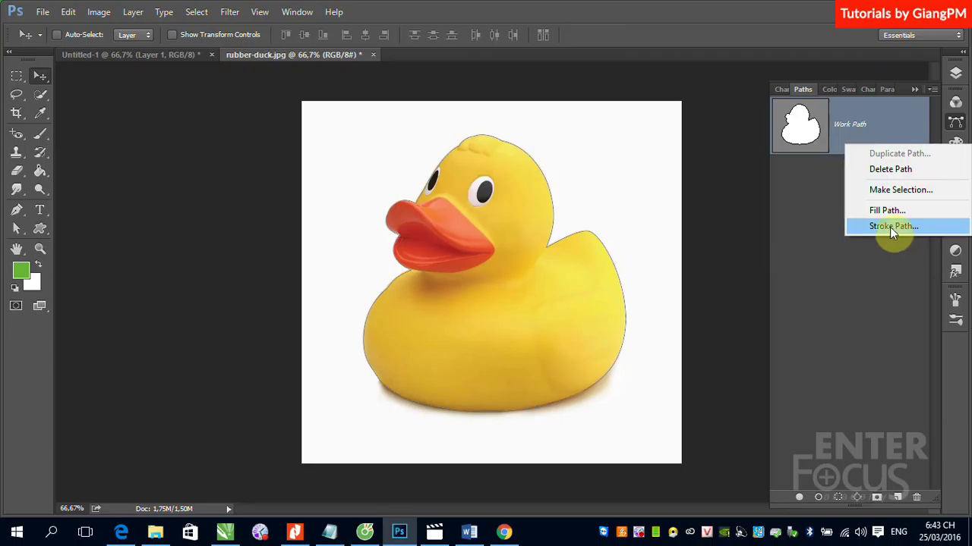
pyautogui.click(892, 227)
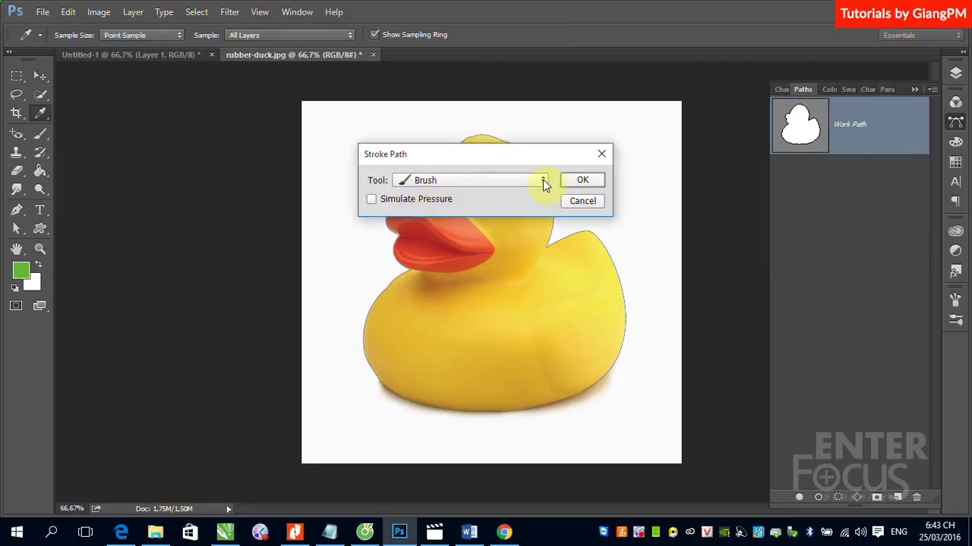
pyautogui.click(542, 180)
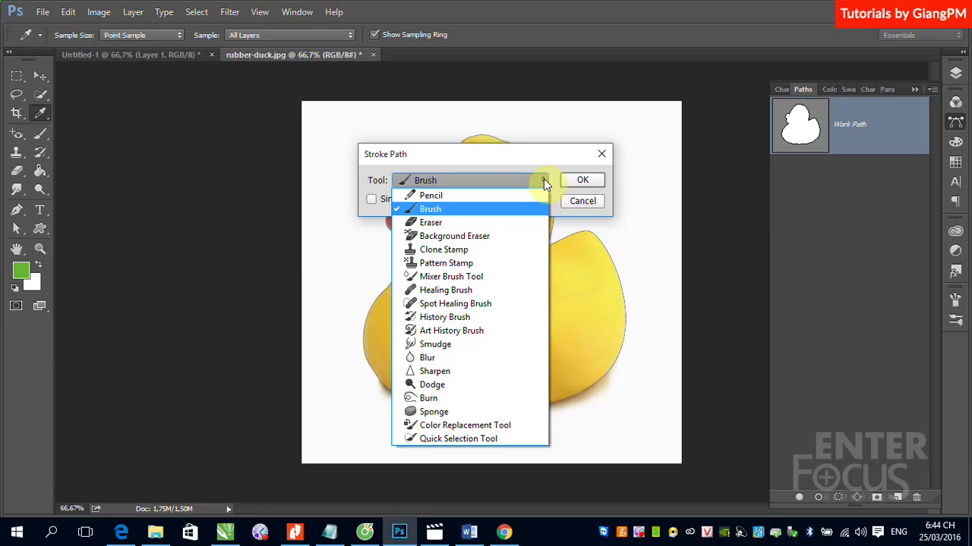
pyautogui.click(596, 202)
# Cancel the pending stroke and switch to the Brush Tool, checking its size and softness
pyautogui.click(596, 202)
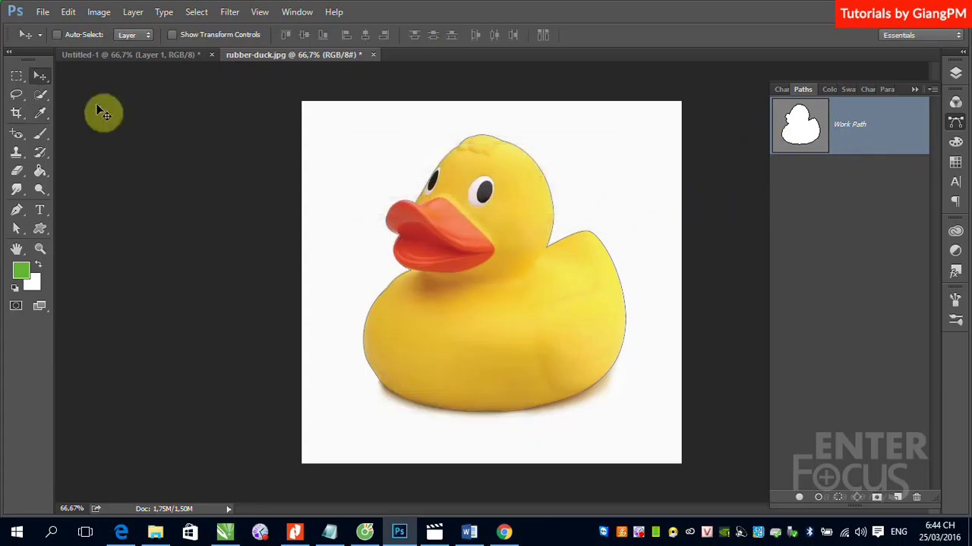
pyautogui.click(41, 143)
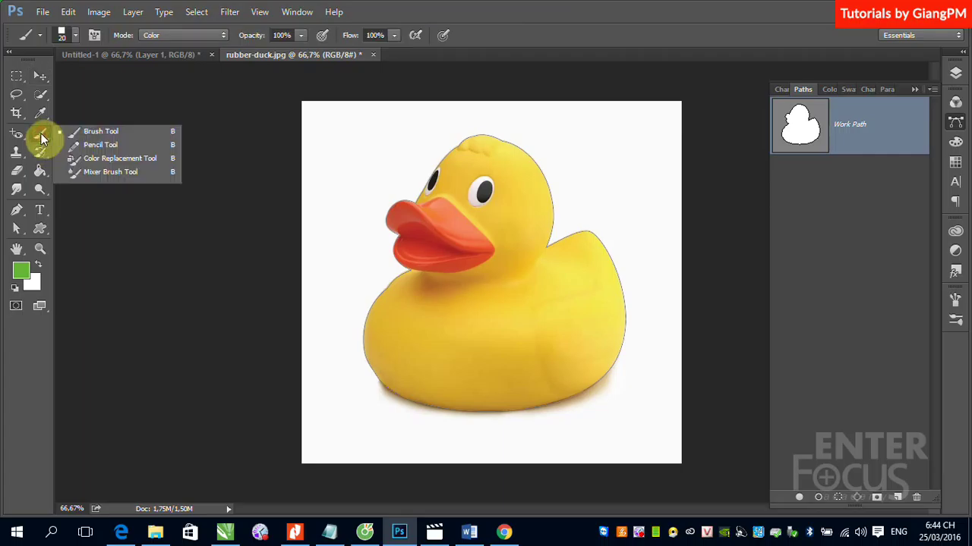
pyautogui.click(80, 132)
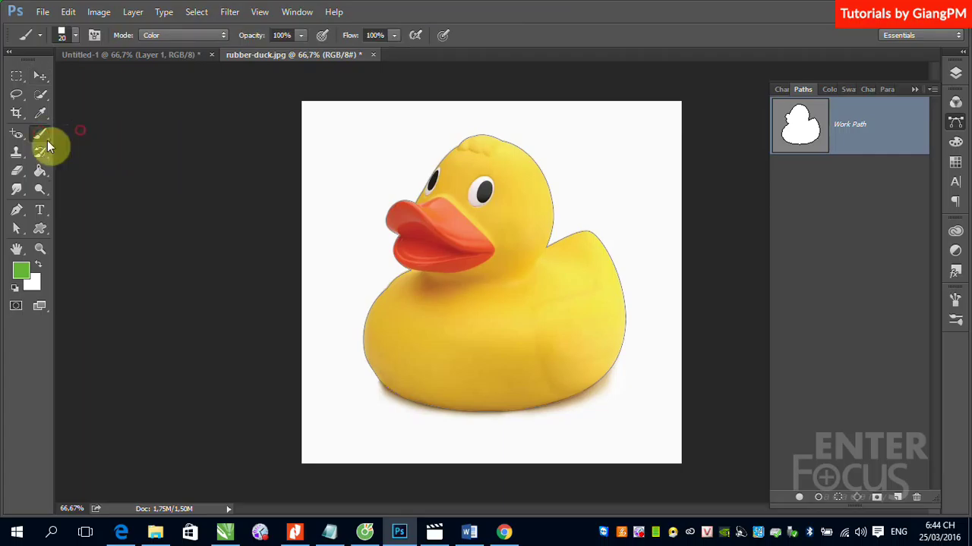
pyautogui.click(76, 35)
pyautogui.click(122, 143)
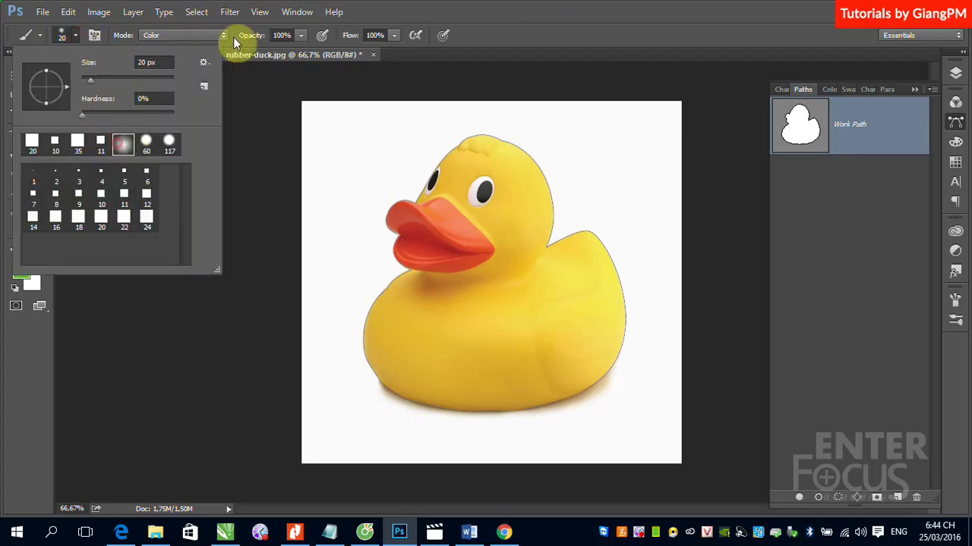
pyautogui.click(427, 10)
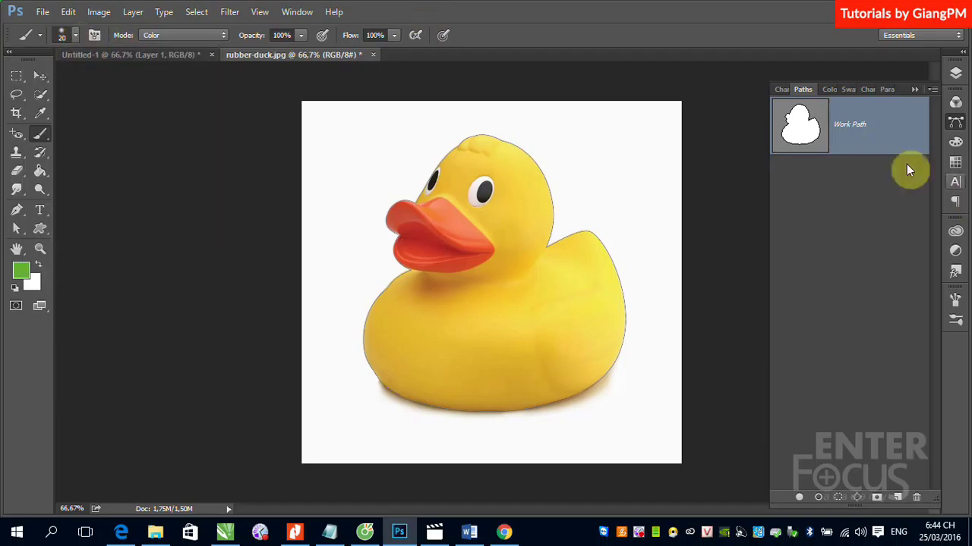
# Stroke the duck's Work Path with the thin green brush, then undo it and reselect the path
pyautogui.rightClick(867, 145)
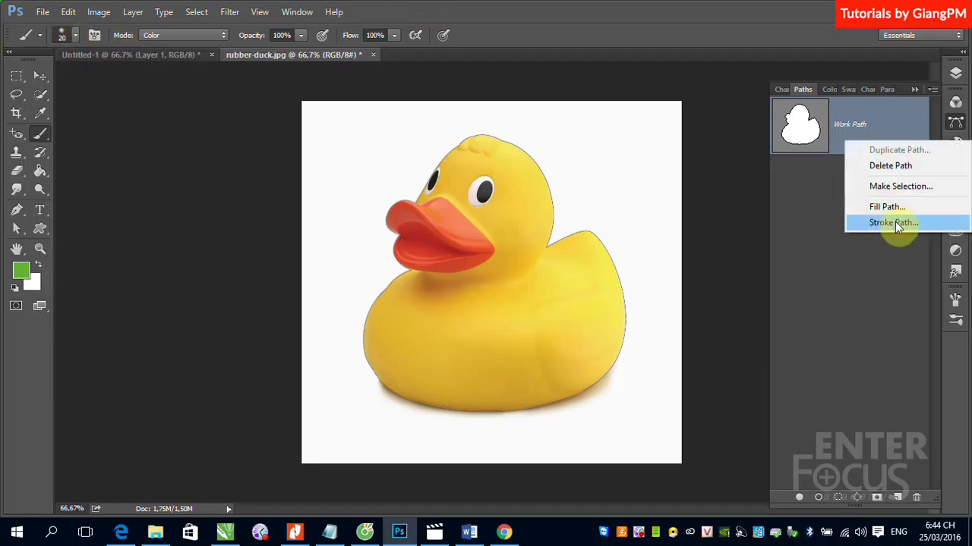
pyautogui.click(893, 223)
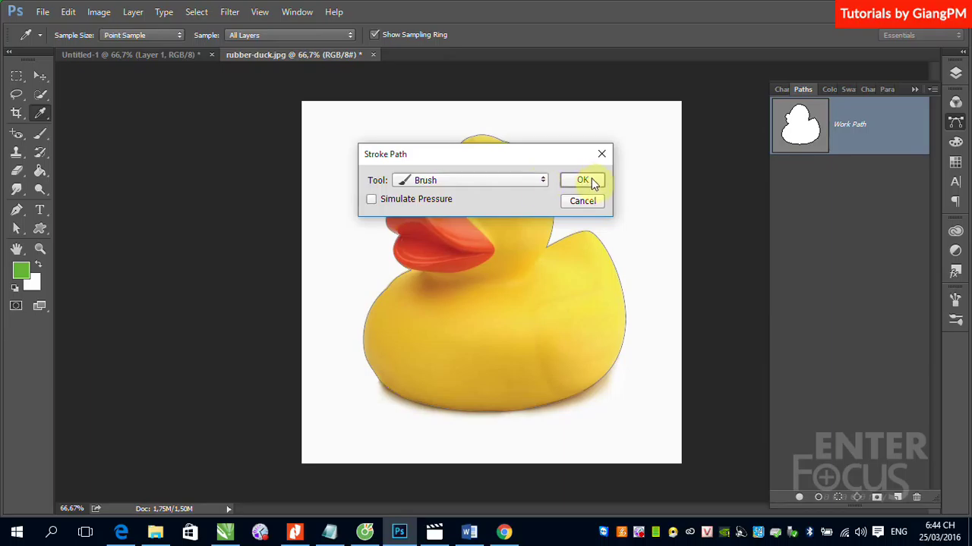
pyautogui.click(591, 182)
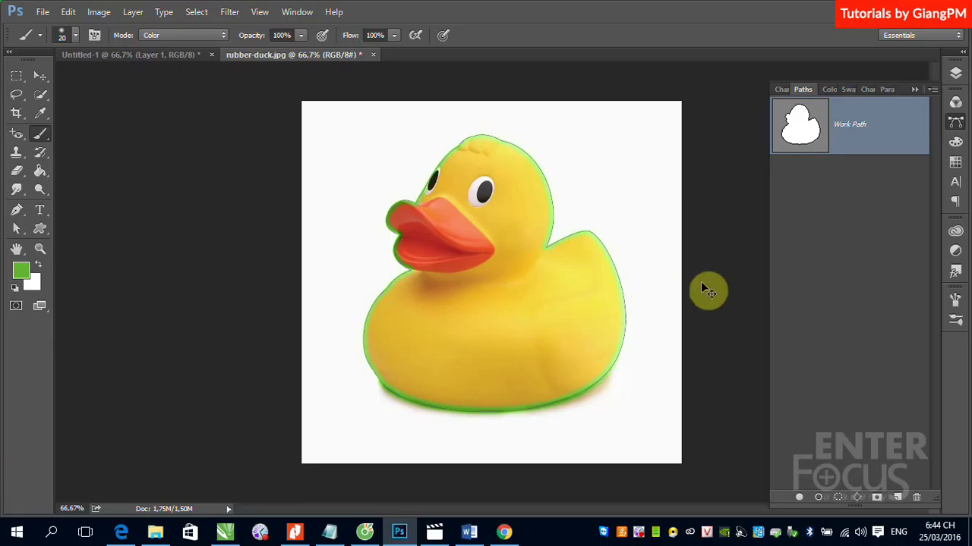
pyautogui.hotkey('ctrl', 'z')
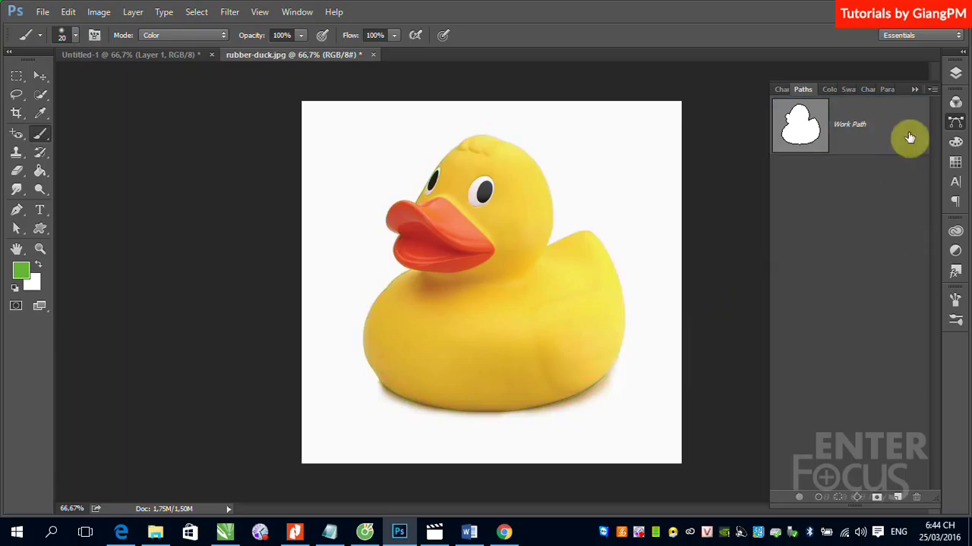
pyautogui.click(903, 137)
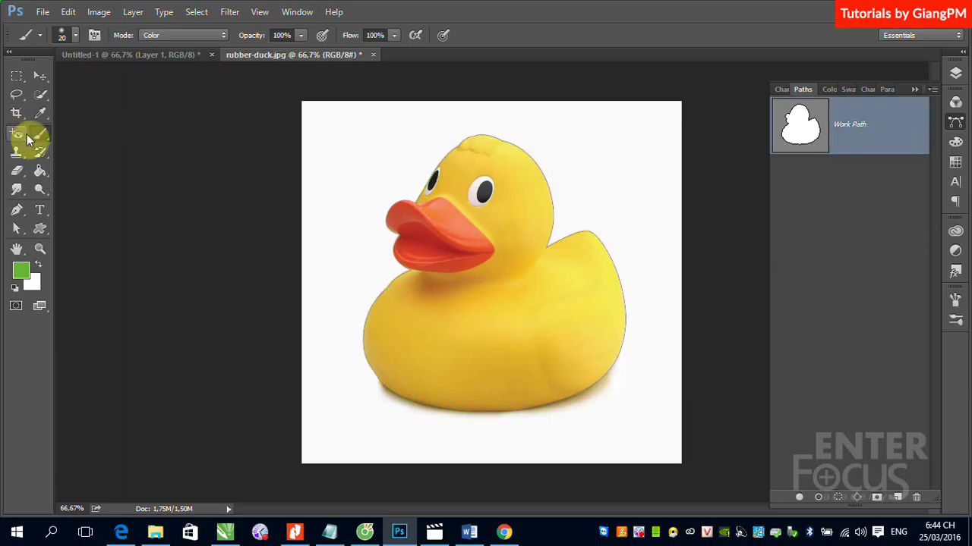
# Set the brush size to 100 px in the brush preset picker
pyautogui.click(74, 35)
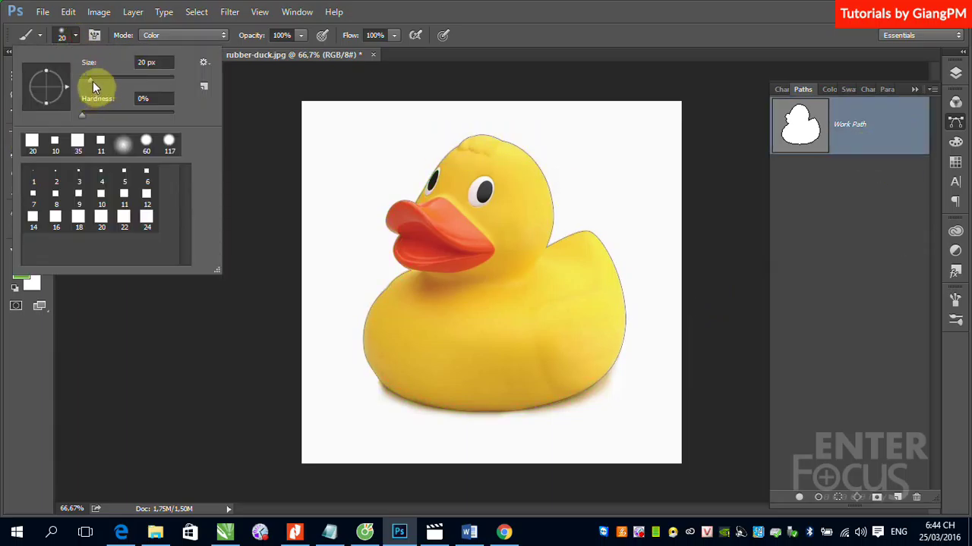
pyautogui.doubleClick(146, 62)
pyautogui.write('10')
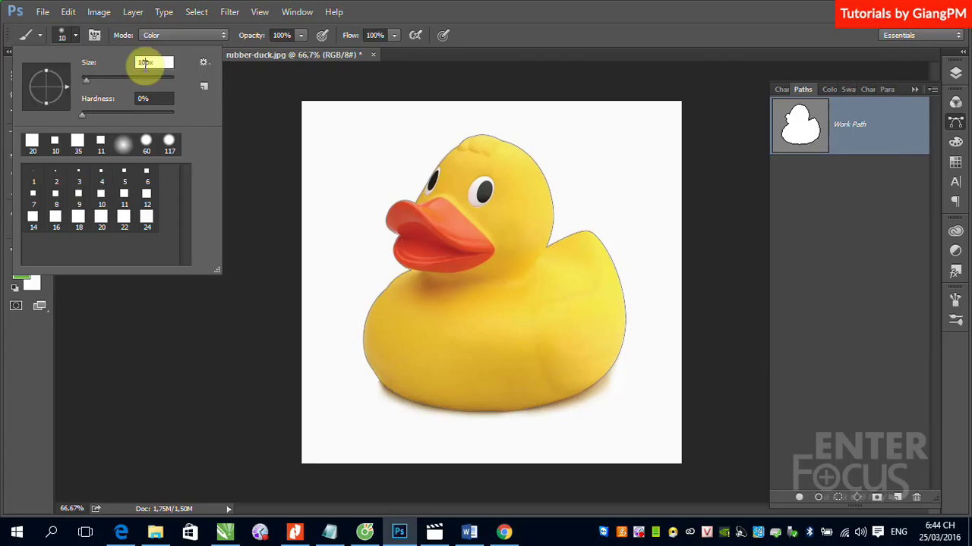
pyautogui.write('0')
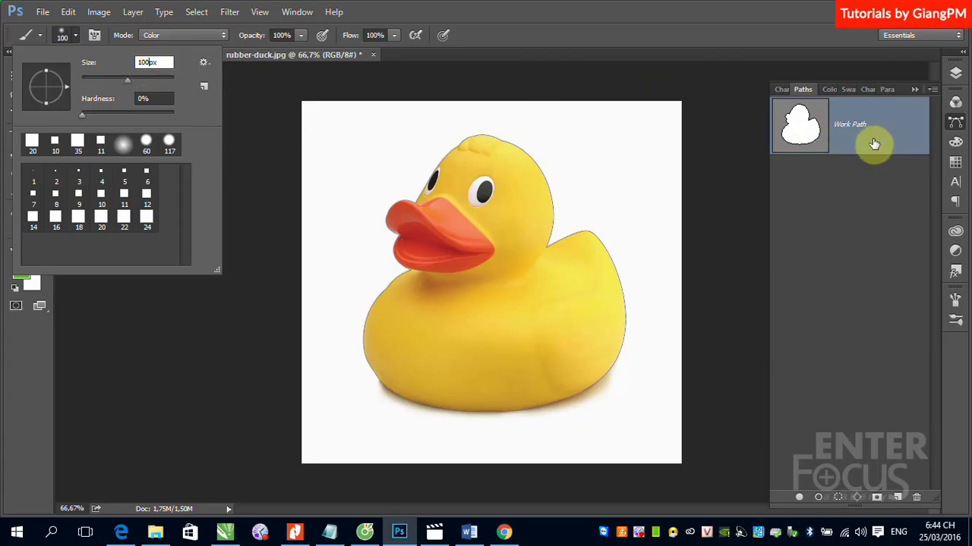
pyautogui.click(877, 141)
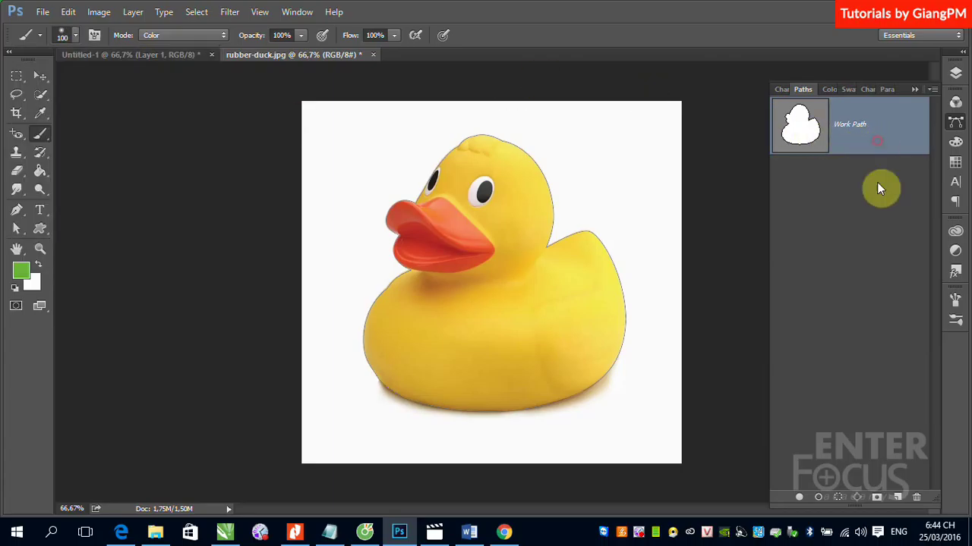
# Stroke the Work Path with the 100 px green brush, then undo it and reselect the path
pyautogui.rightClick(877, 143)
pyautogui.click(879, 225)
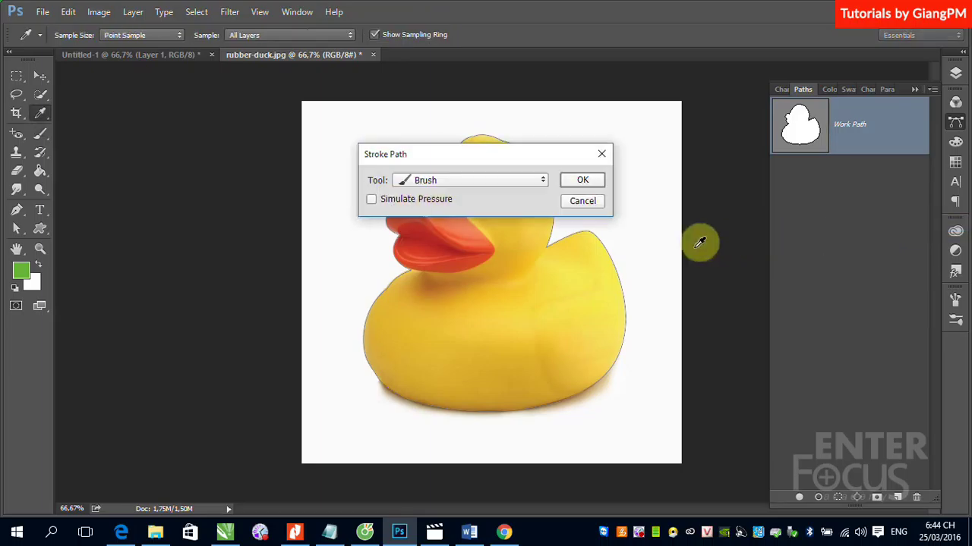
pyautogui.click(588, 185)
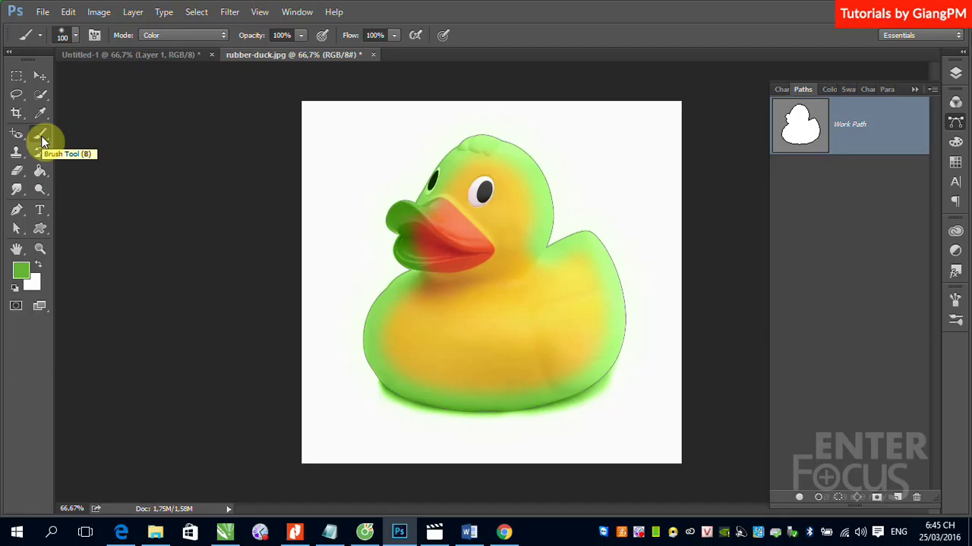
pyautogui.hotkey('ctrl', 'z')
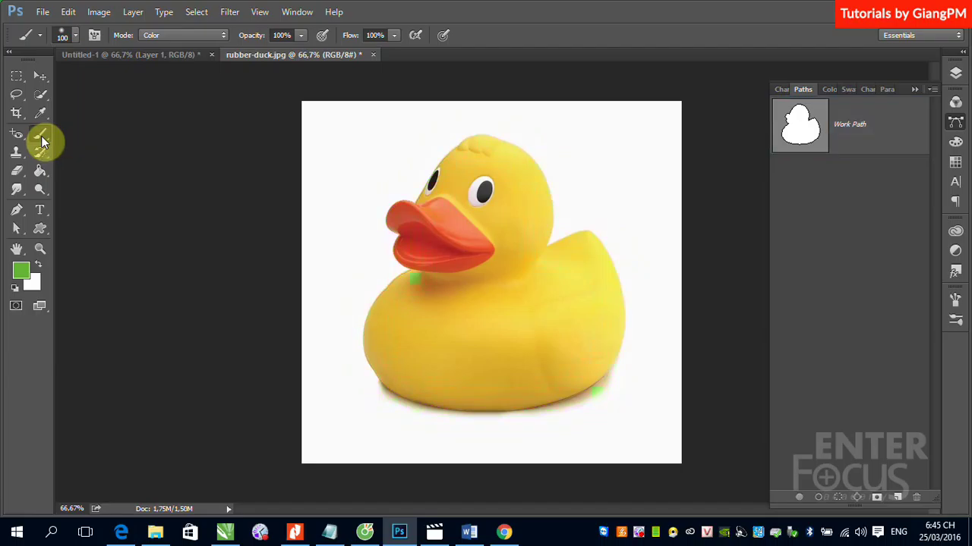
pyautogui.click(865, 153)
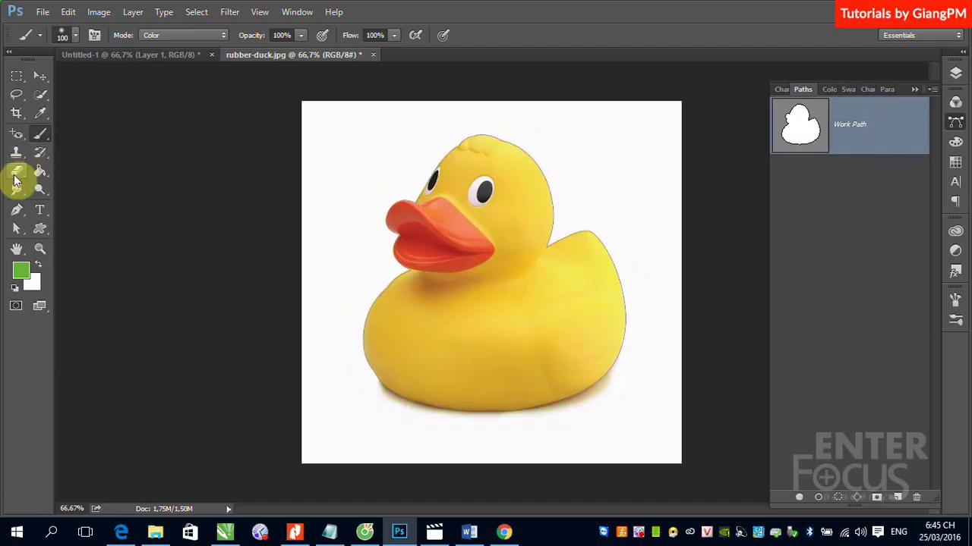
# Stroke the Work Path with the Eraser tool, wiping the duck to a faint ghost inside its outline
pyautogui.rightClick(890, 150)
pyautogui.click(873, 225)
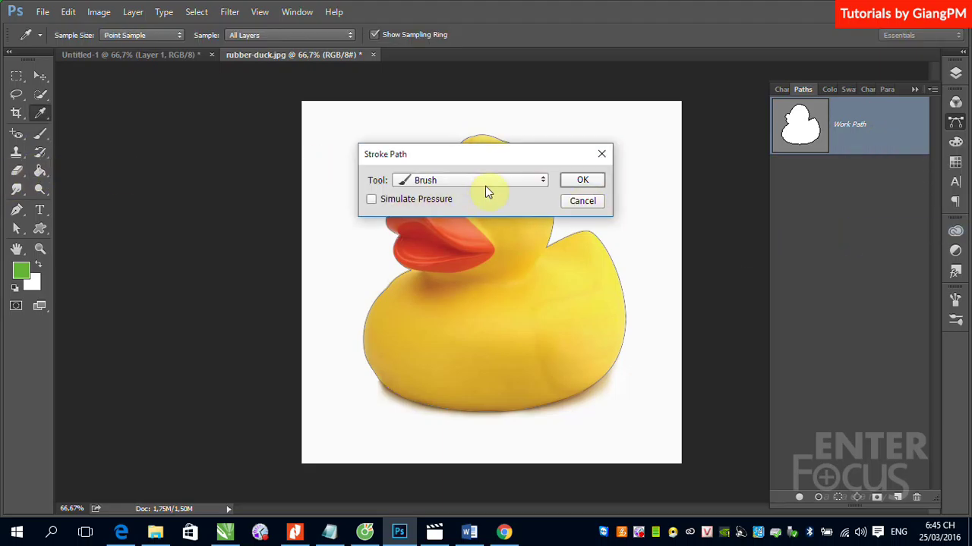
pyautogui.click(496, 183)
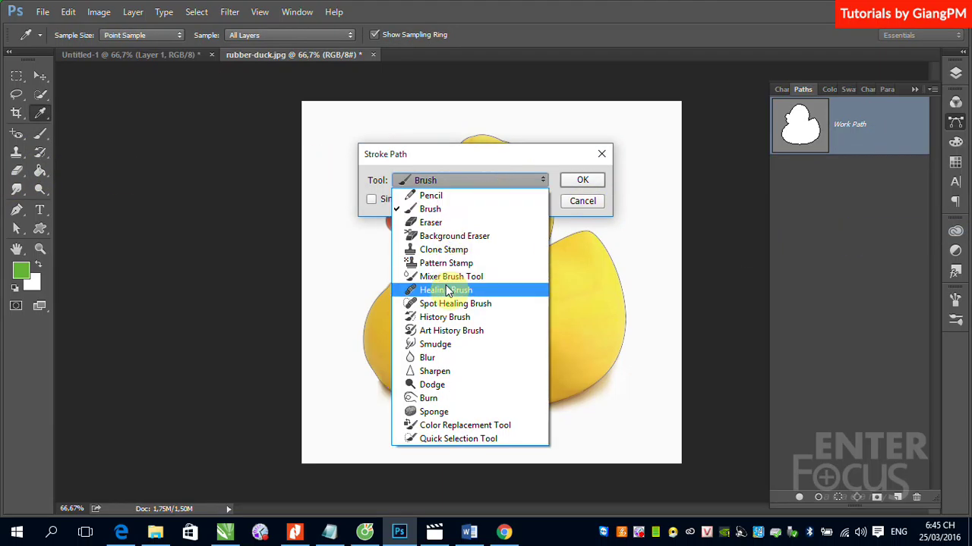
pyautogui.click(430, 222)
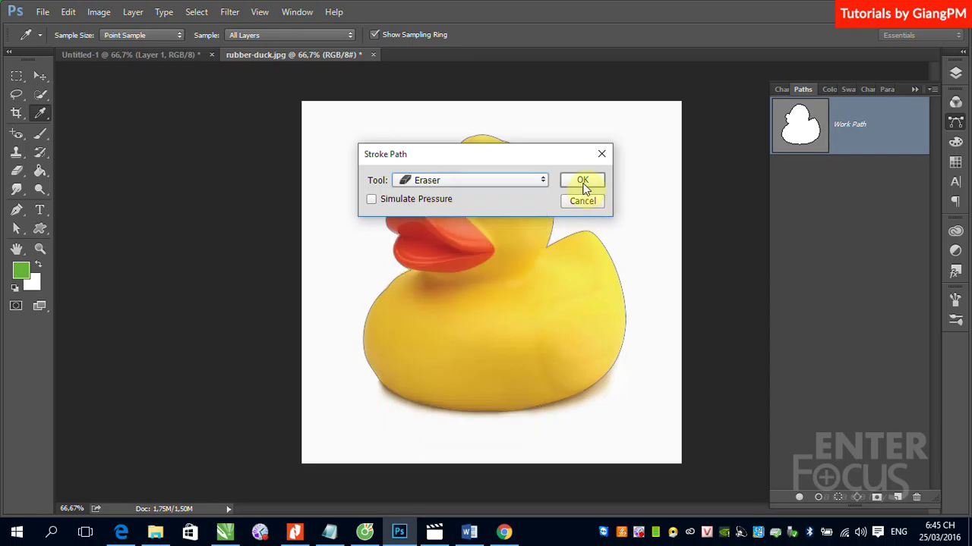
pyautogui.click(581, 182)
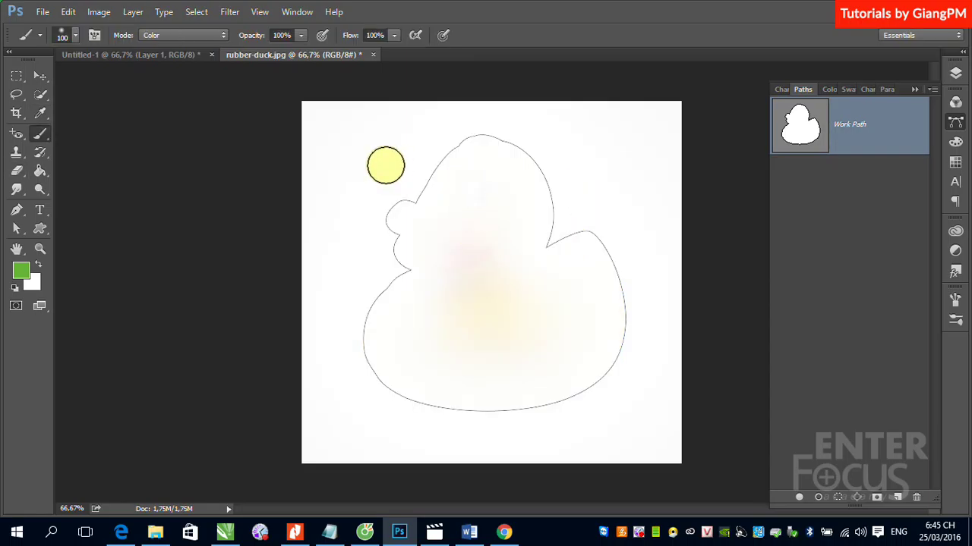
pyautogui.click(16, 174)
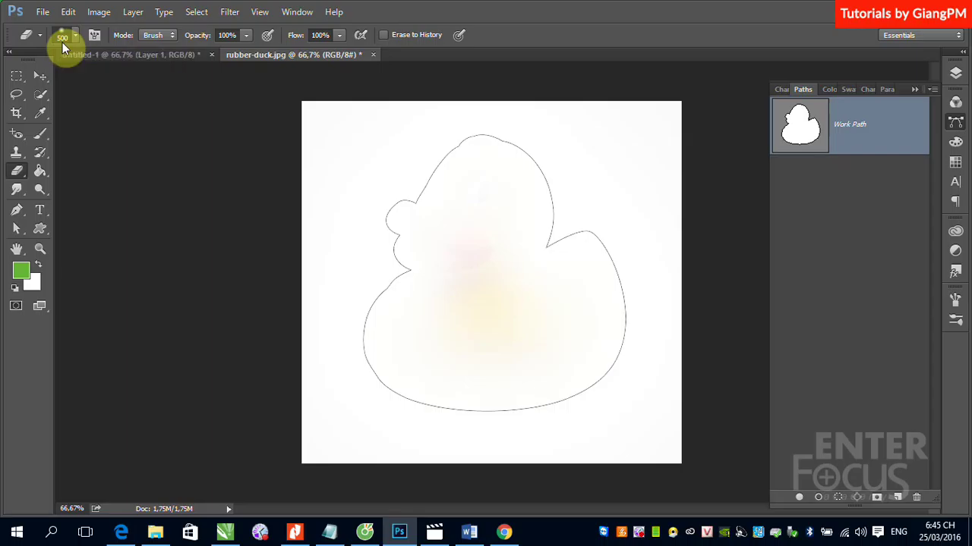
pyautogui.hotkey('ctrl', 'z')
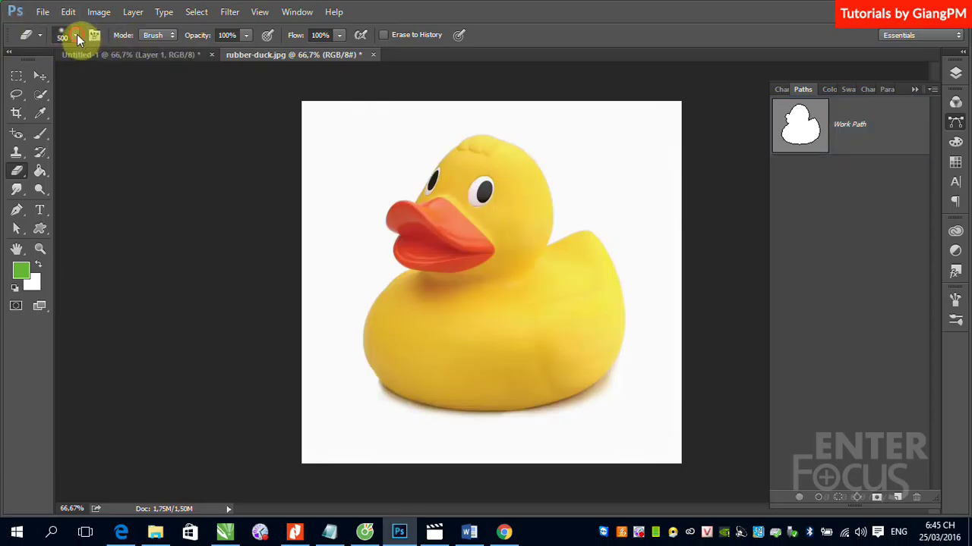
pyautogui.click(76, 35)
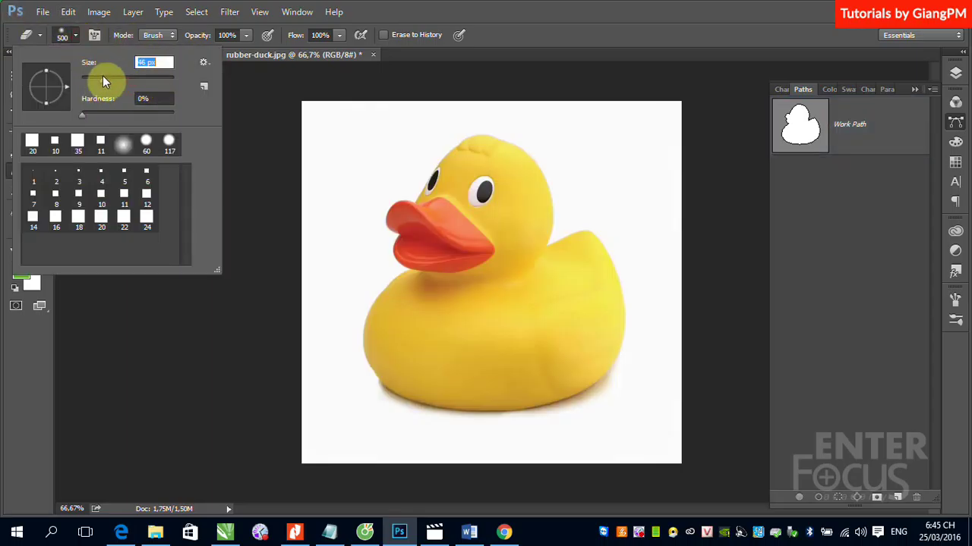
pyautogui.moveTo(104, 81); pyautogui.dragTo(100, 82)
pyautogui.click(939, 167)
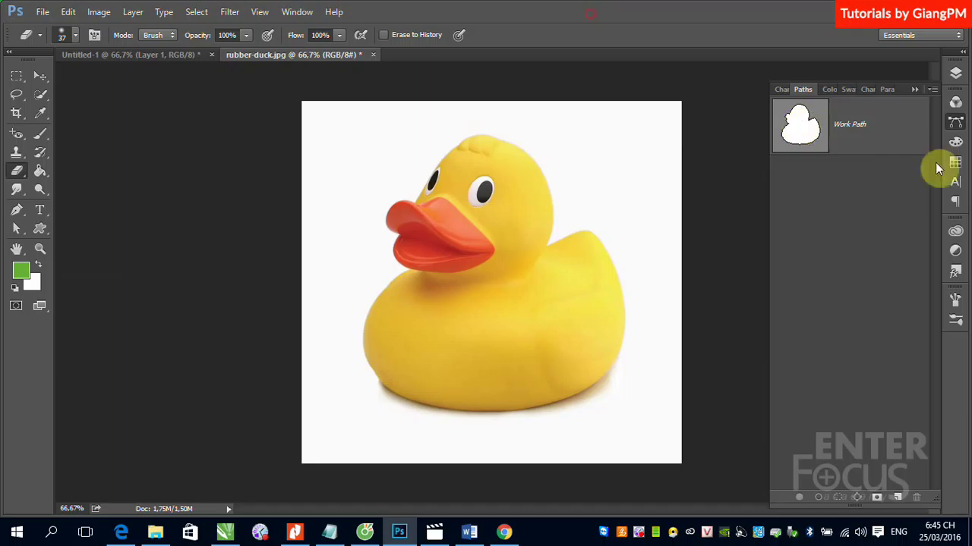
pyautogui.rightClick(907, 140)
pyautogui.click(873, 122)
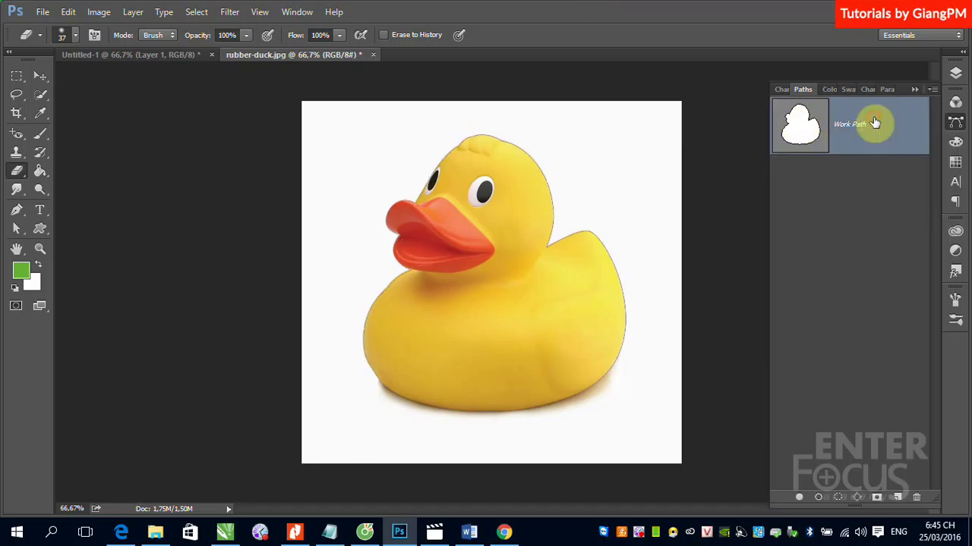
pyautogui.rightClick(868, 146)
pyautogui.click(880, 225)
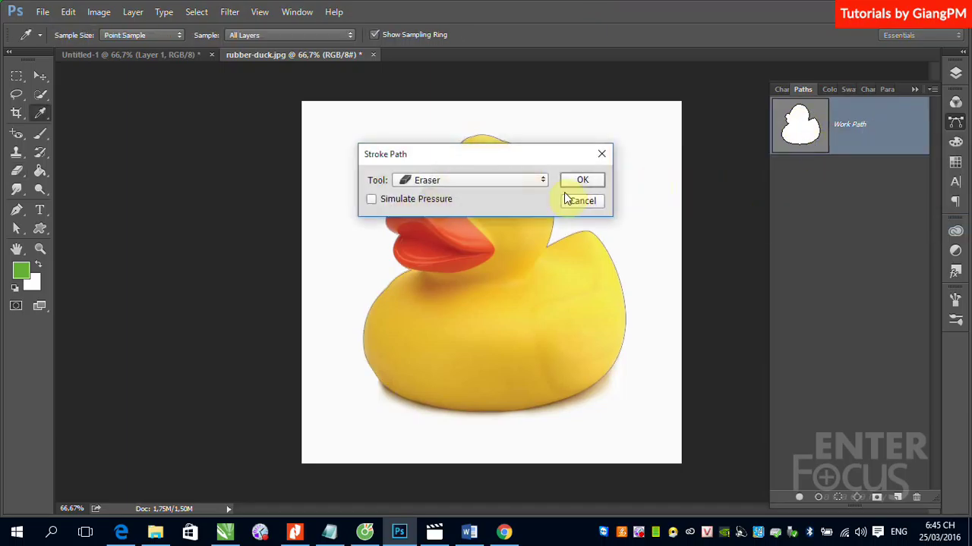
pyautogui.click(580, 180)
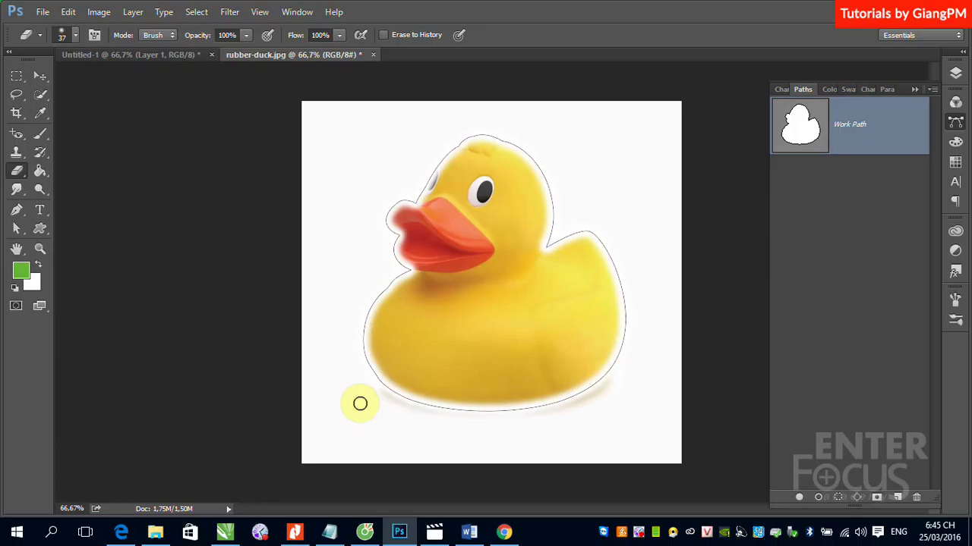
pyautogui.hotkey('ctrl', 'z')
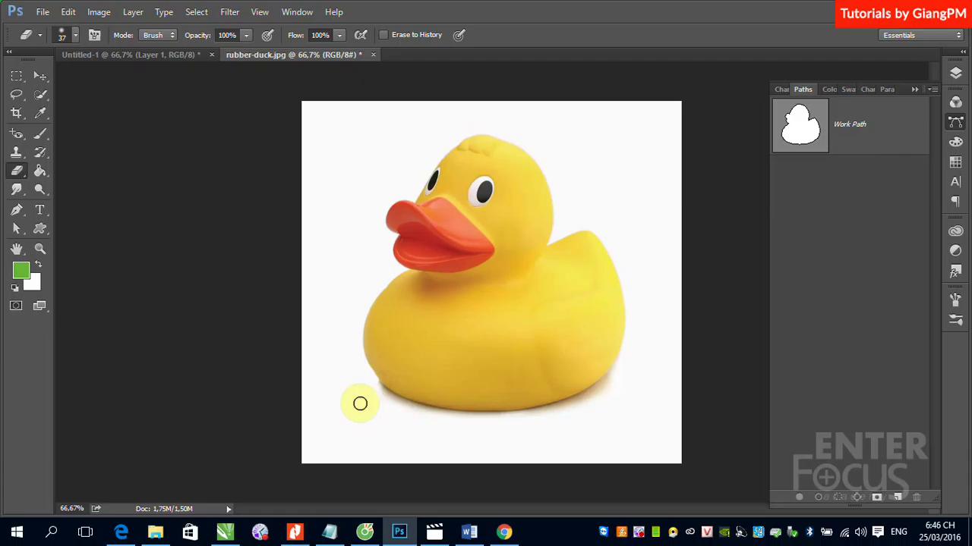
pyautogui.click(862, 136)
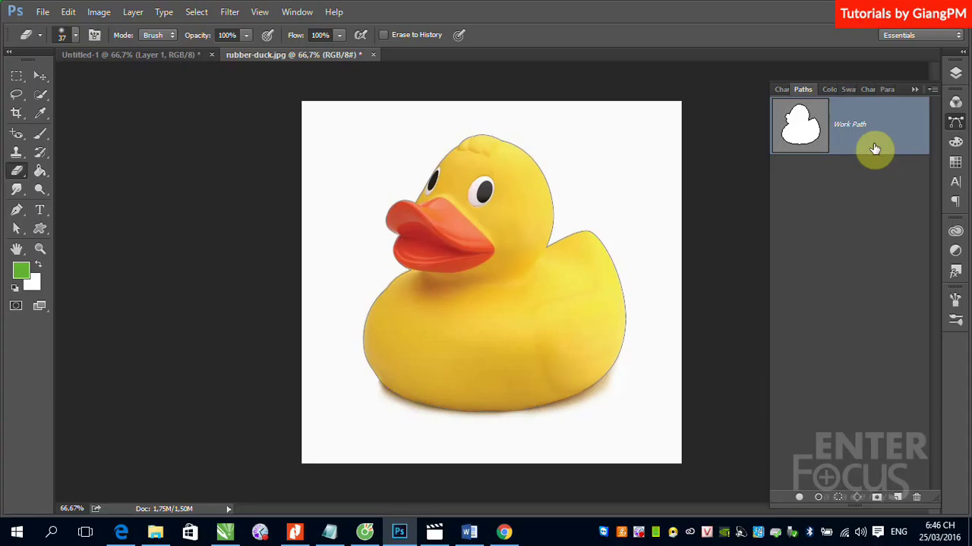
pyautogui.hotkey('ctrl', 'Return')
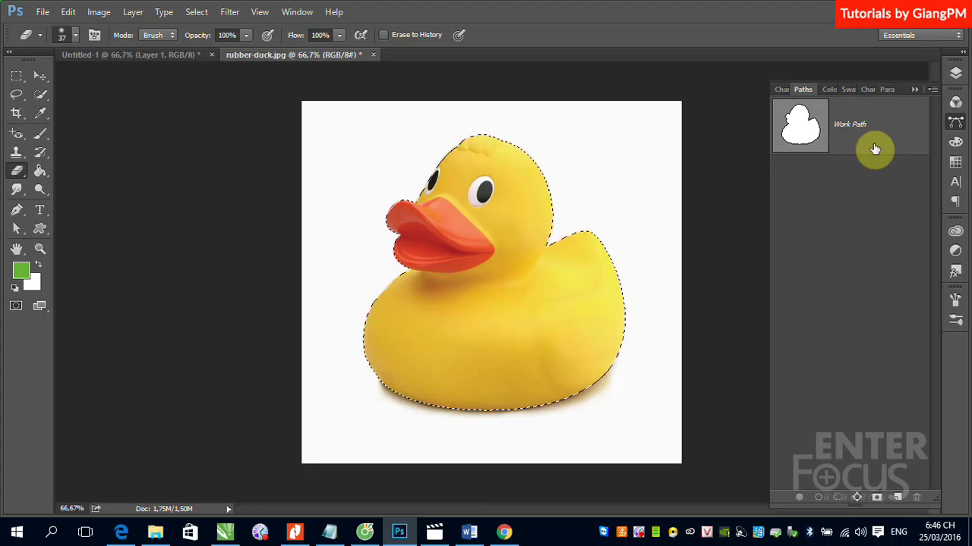
pyautogui.hotkey('ctrl', 'd')
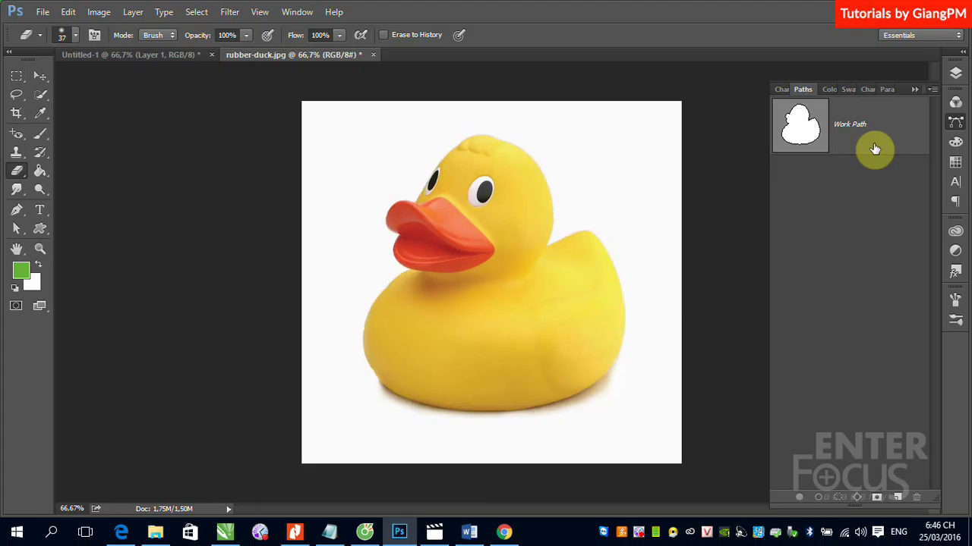
pyautogui.click(866, 147)
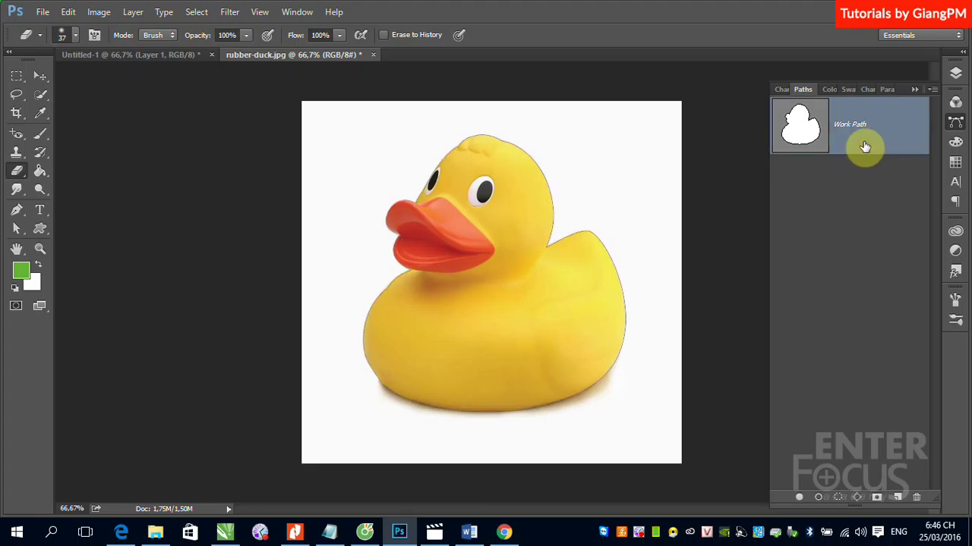
pyautogui.keyDown('ctrl'); pyautogui.click(803, 138); pyautogui.keyUp('ctrl')
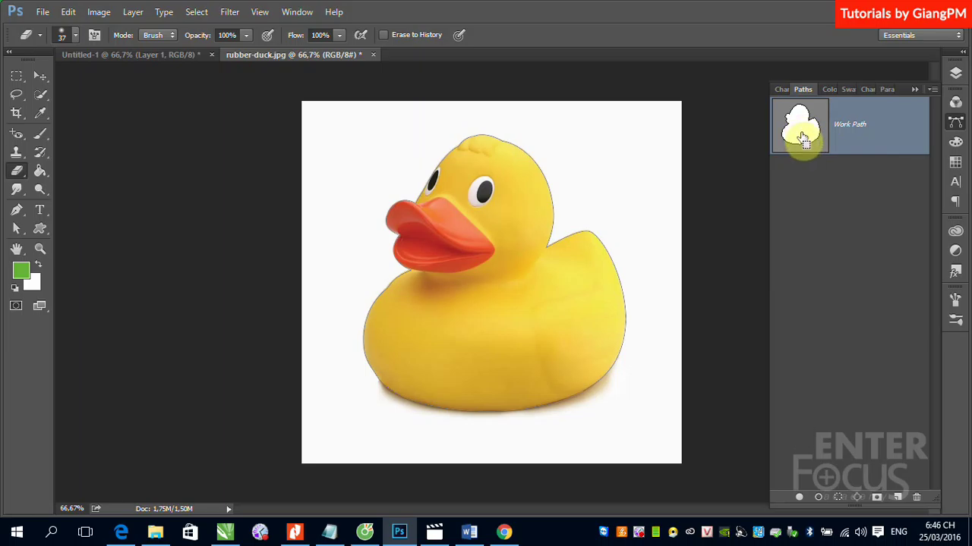
pyautogui.keyDown('ctrl'); pyautogui.click(804, 138); pyautogui.keyUp('ctrl')
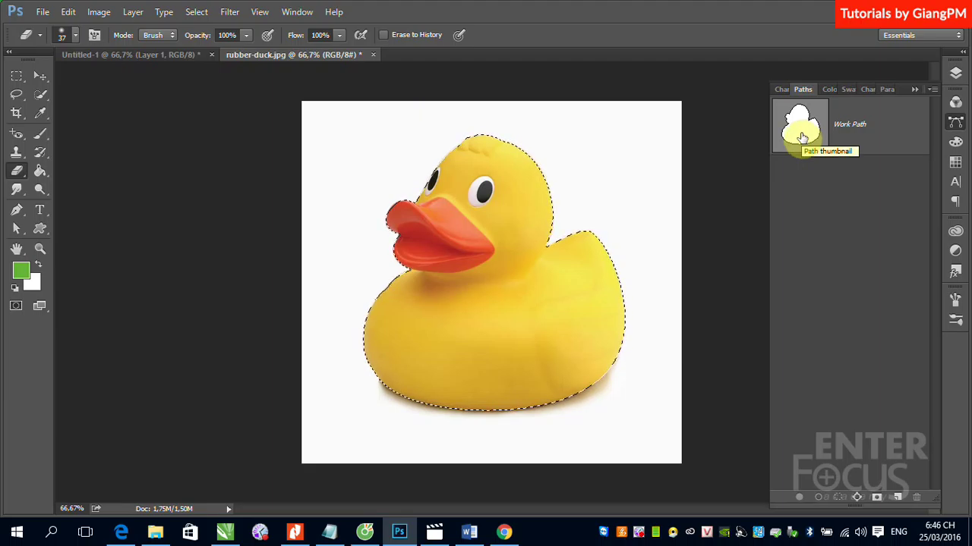
pyautogui.hotkey('ctrl', 'd')
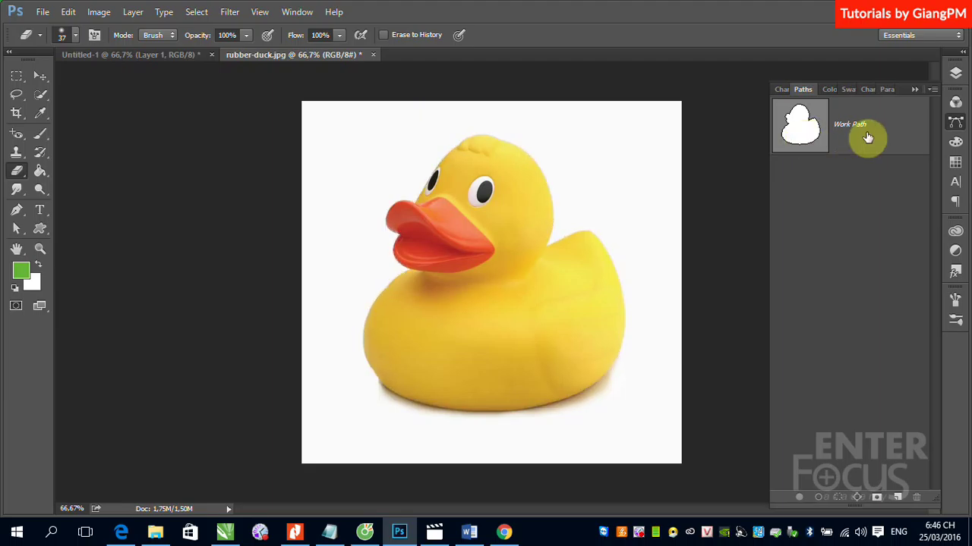
pyautogui.click(869, 142)
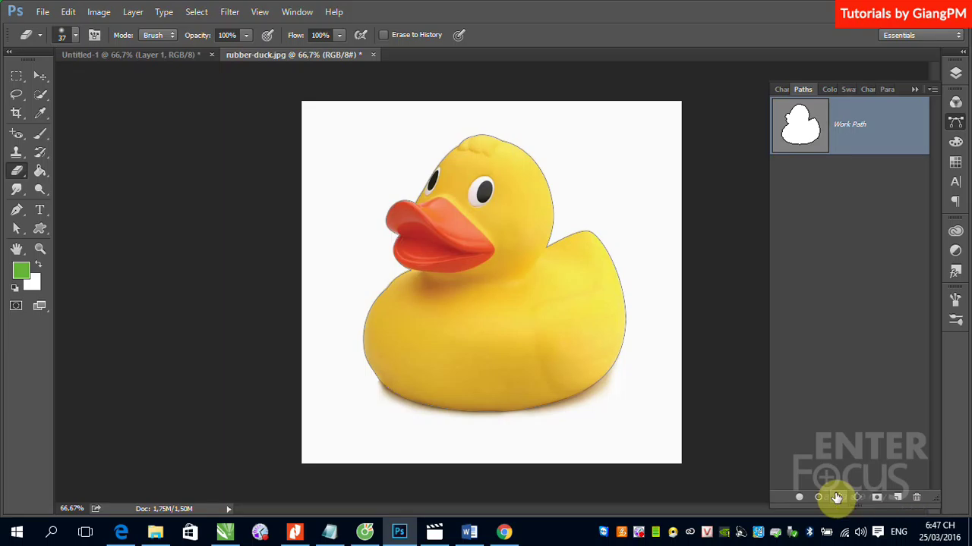
# Load the Work Path as a selection, then reactivate Work Path and bring up its context menu
pyautogui.click(836, 498)
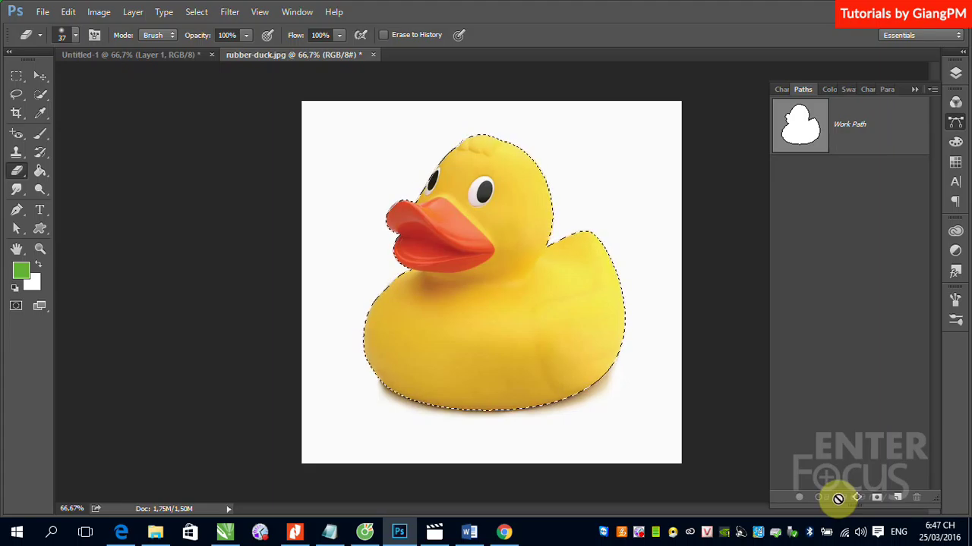
pyautogui.click(883, 140)
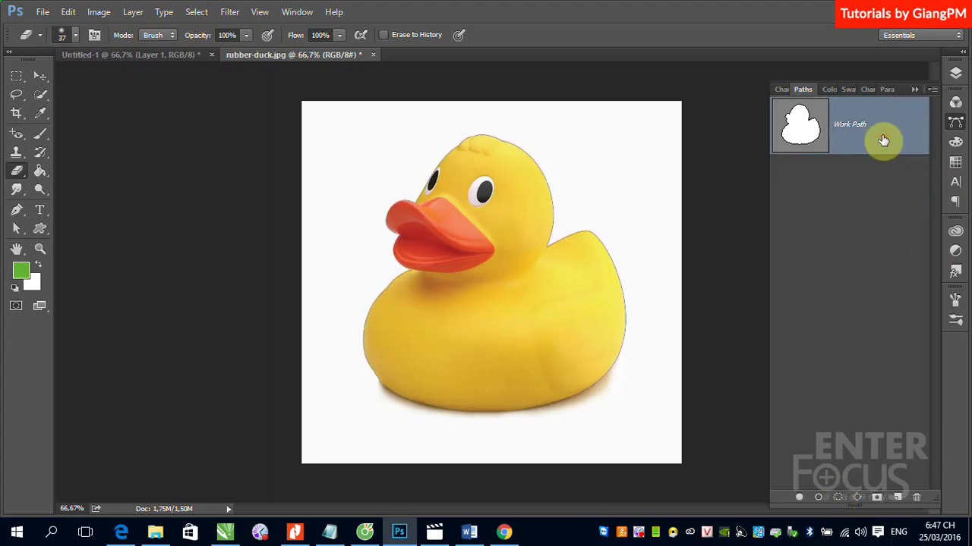
pyautogui.rightClick(883, 140)
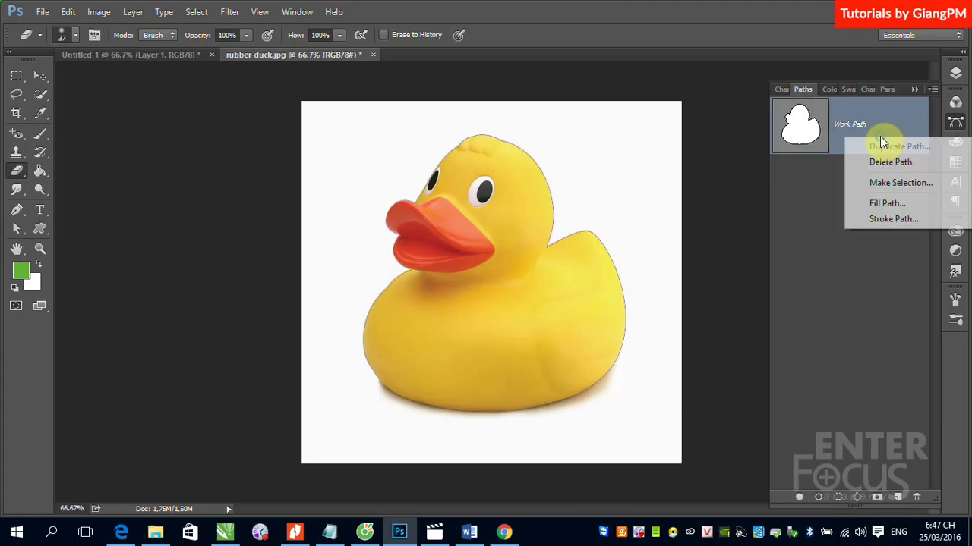
# Make a New Selection from the Work Path with 0 px feather, then deselect and reactivate the path
pyautogui.click(892, 183)
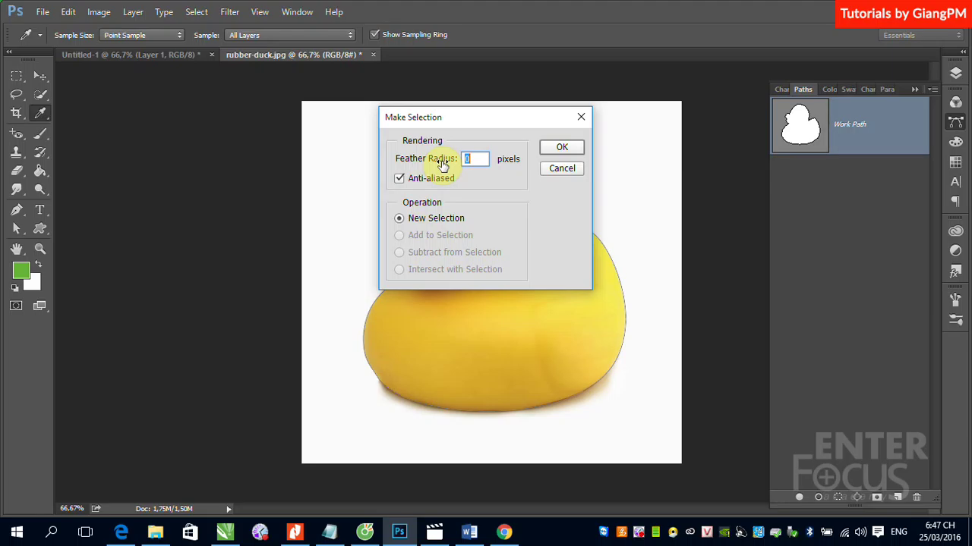
pyautogui.click(564, 148)
pyautogui.press('e')
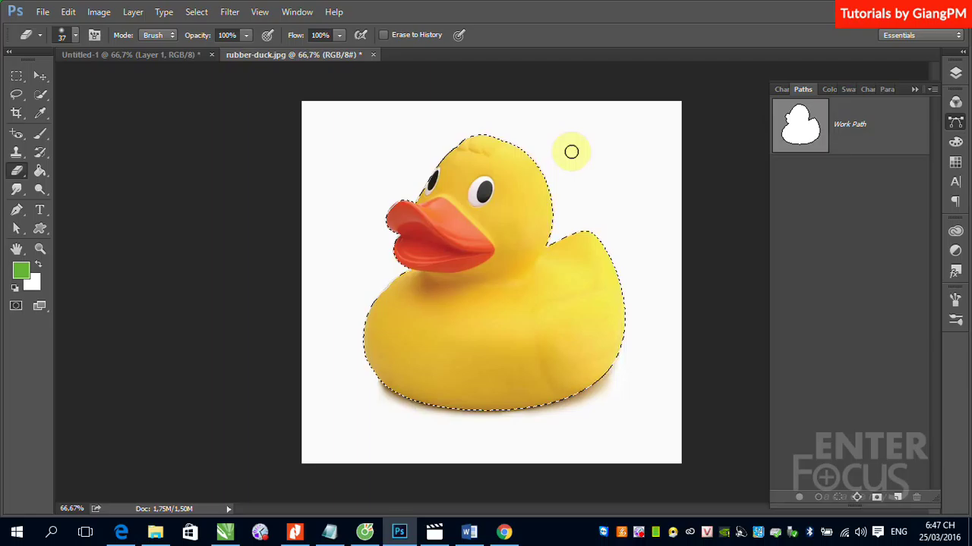
pyautogui.hotkey('ctrl', 'd')
pyautogui.click(895, 145)
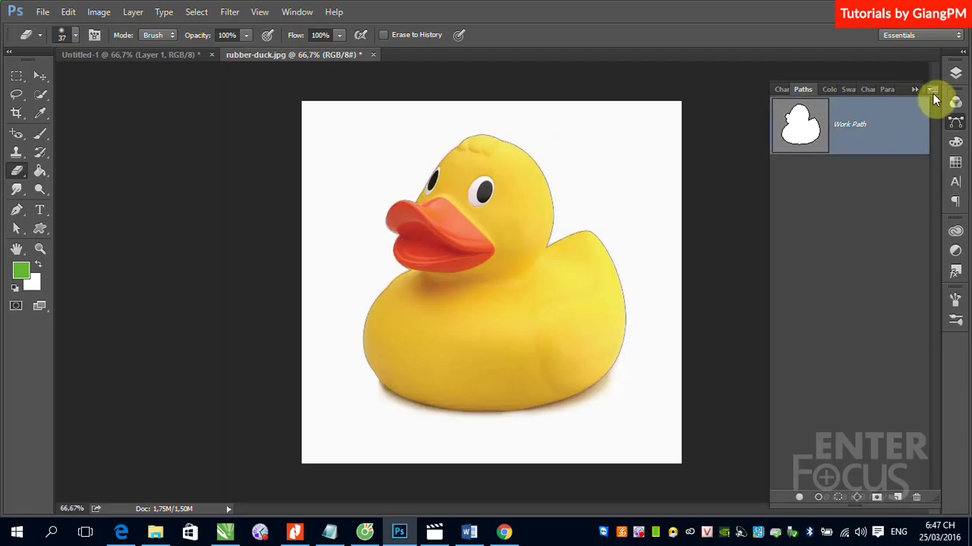
pyautogui.click(933, 93)
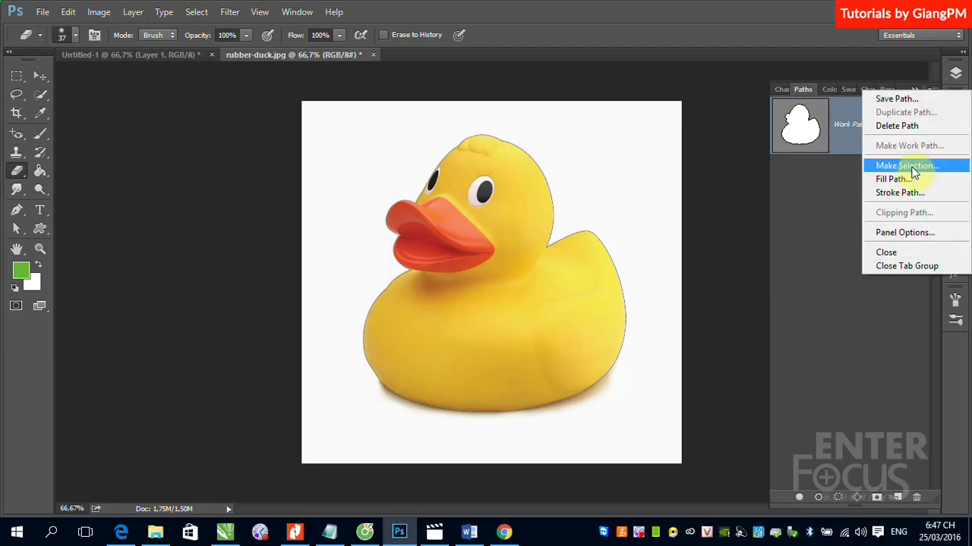
pyautogui.rightClick(845, 139)
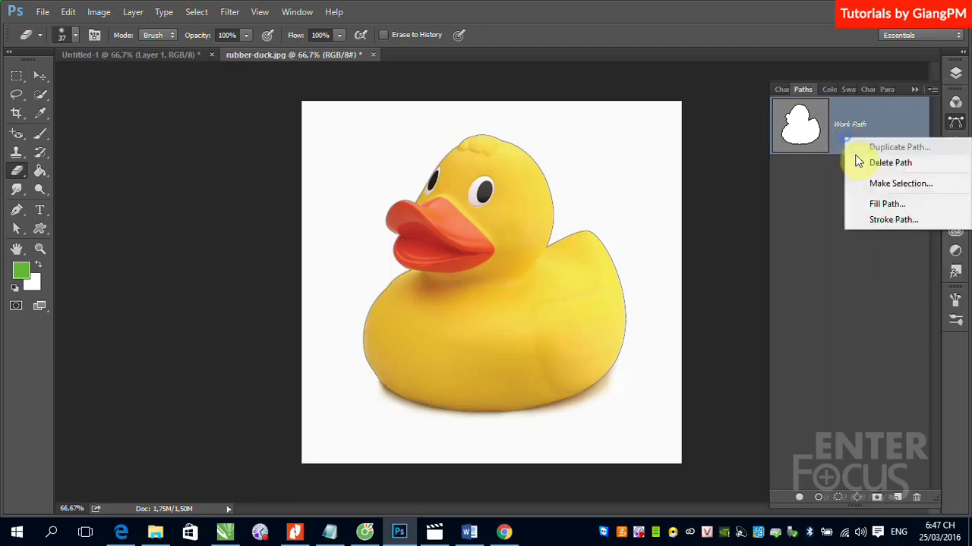
pyautogui.click(933, 91)
pyautogui.click(934, 91)
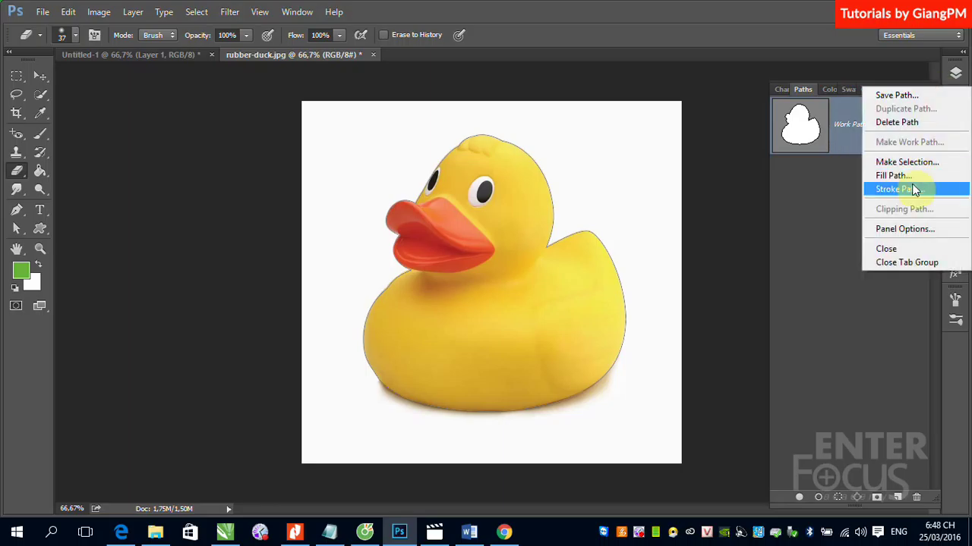
pyautogui.click(912, 167)
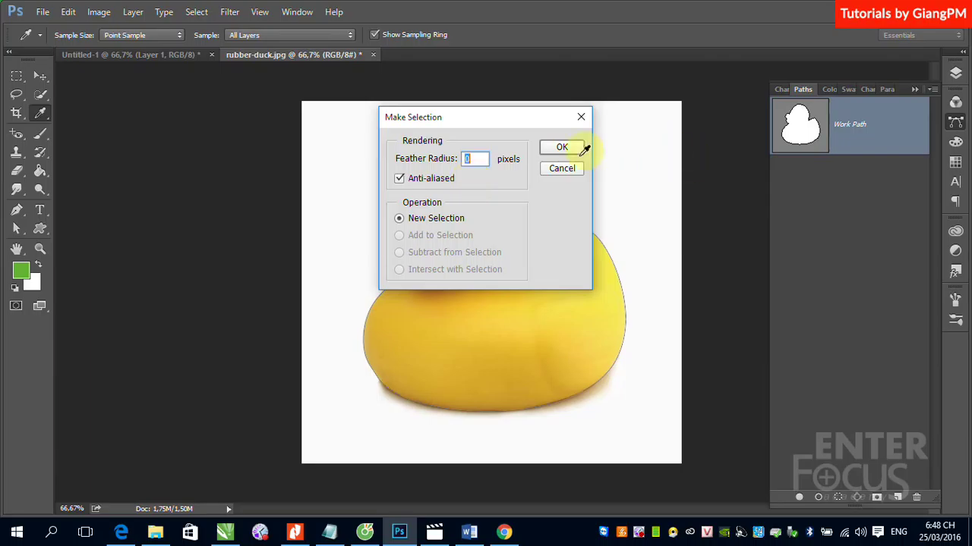
pyautogui.click(559, 169)
pyautogui.press('e')
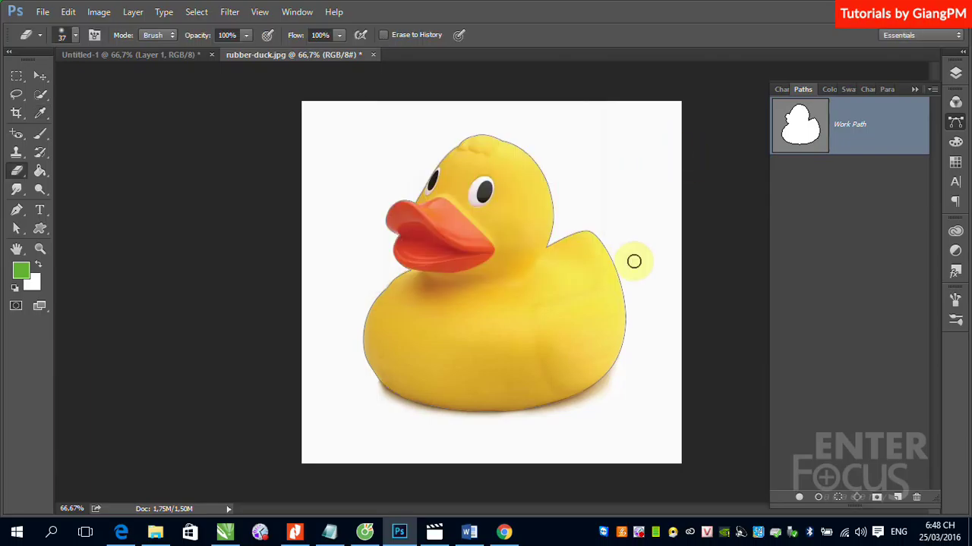
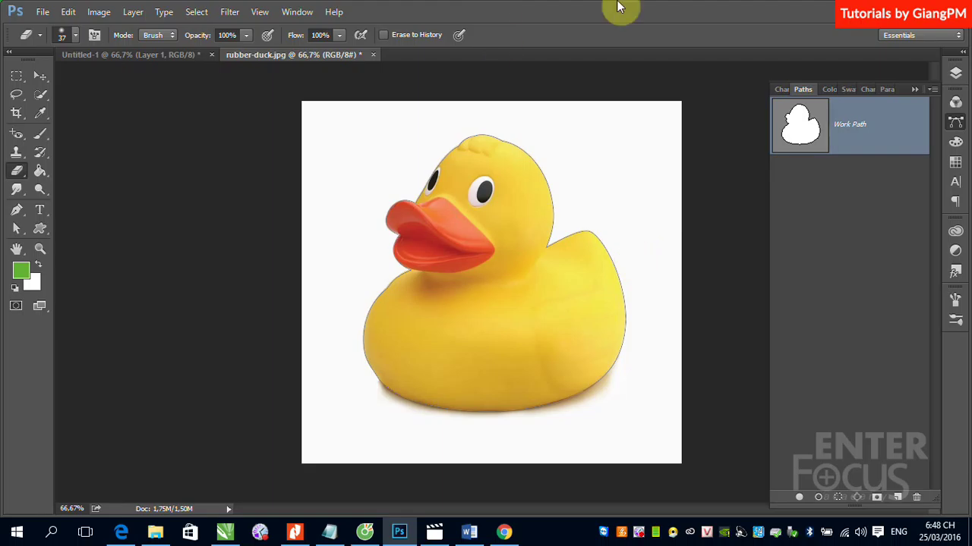
# Save the duck's Work Path outline as a new selection channel, then deselect
pyautogui.keyDown('ctrl'); pyautogui.click(774, 133); pyautogui.keyUp('ctrl')
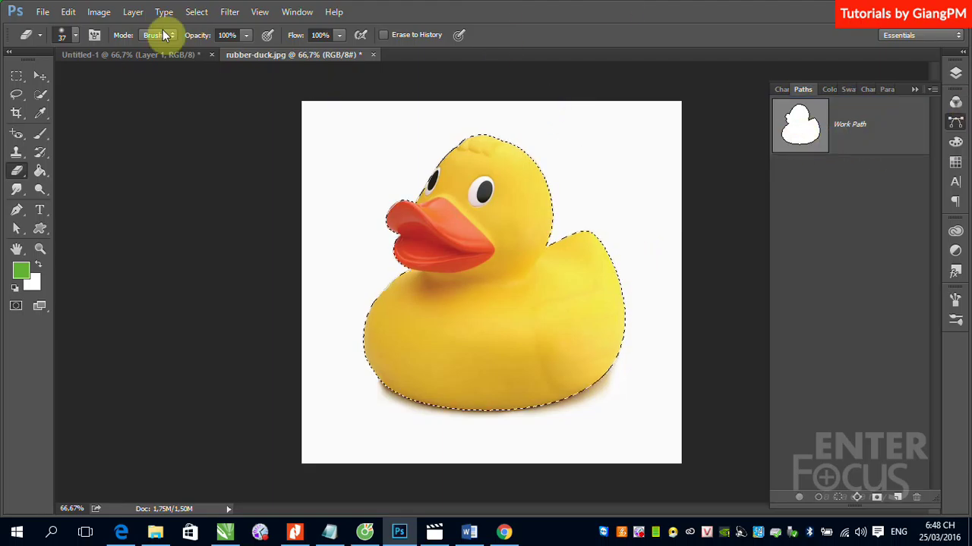
pyautogui.click(197, 13)
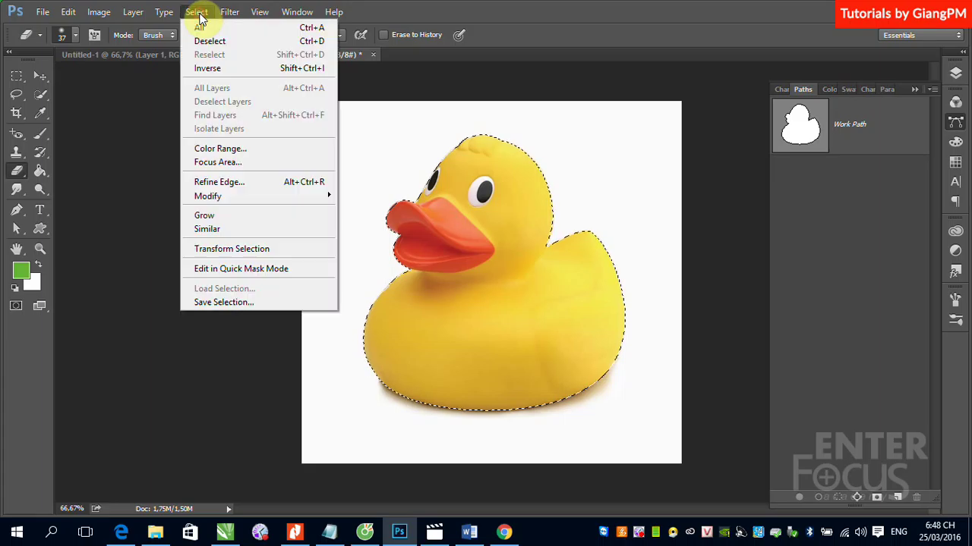
pyautogui.click(204, 304)
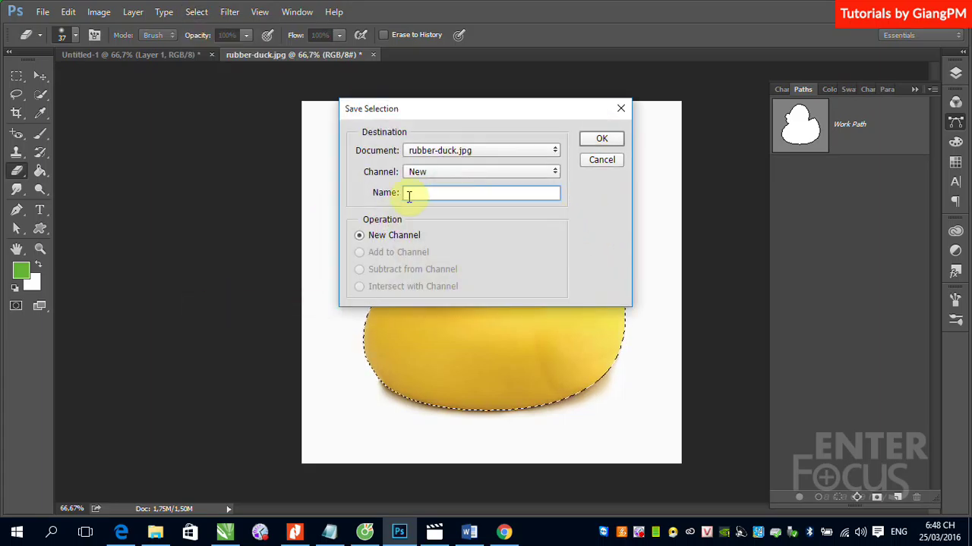
pyautogui.click(601, 139)
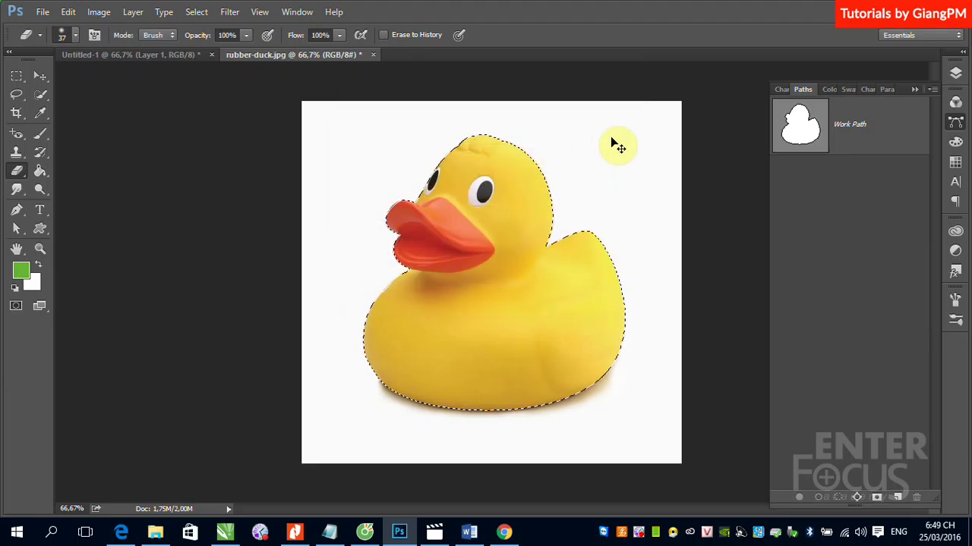
pyautogui.hotkey('ctrl', 'd')
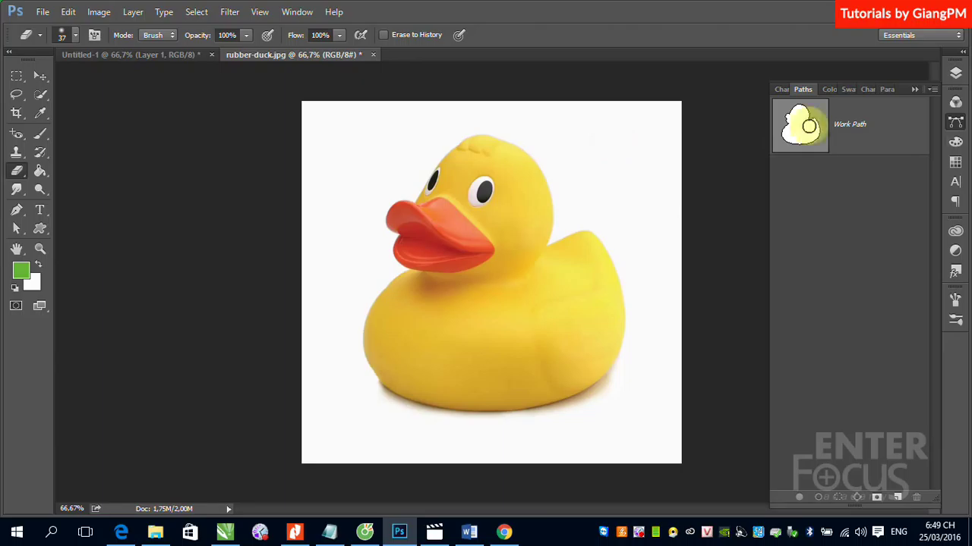
# With the duck's Work Path selected, create a new empty Path 1
pyautogui.click(913, 132)
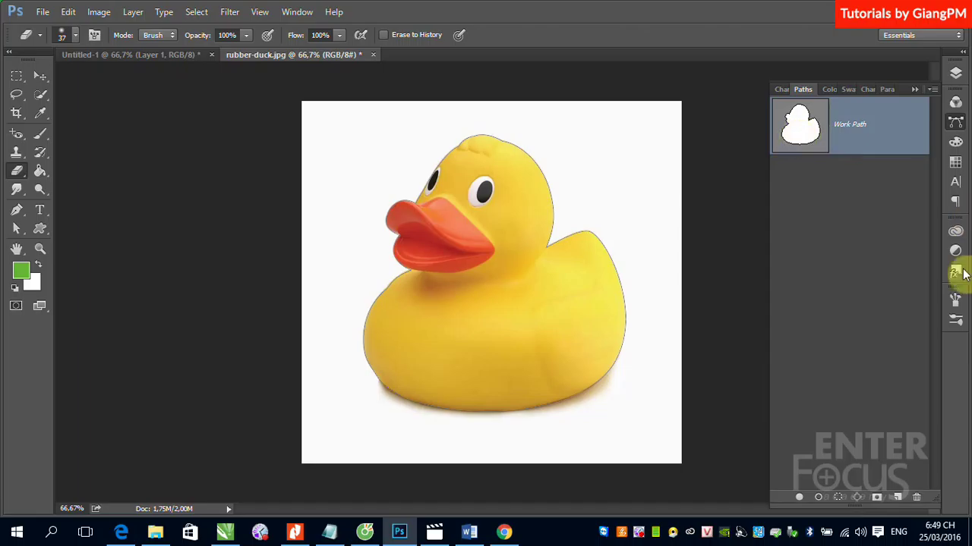
pyautogui.click(896, 498)
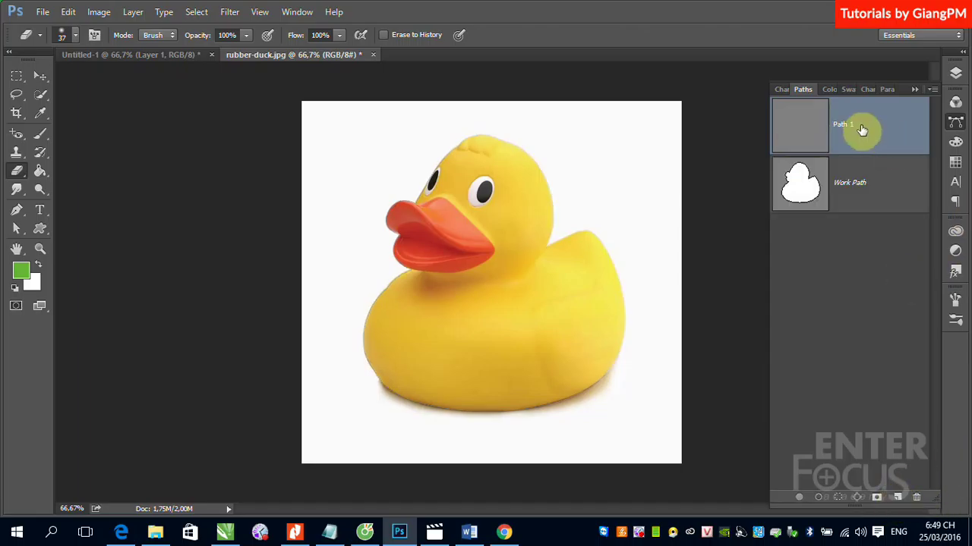
# Zoom into the beak and trace its left edge and top with curved Pen anchors
pyautogui.click(17, 209)
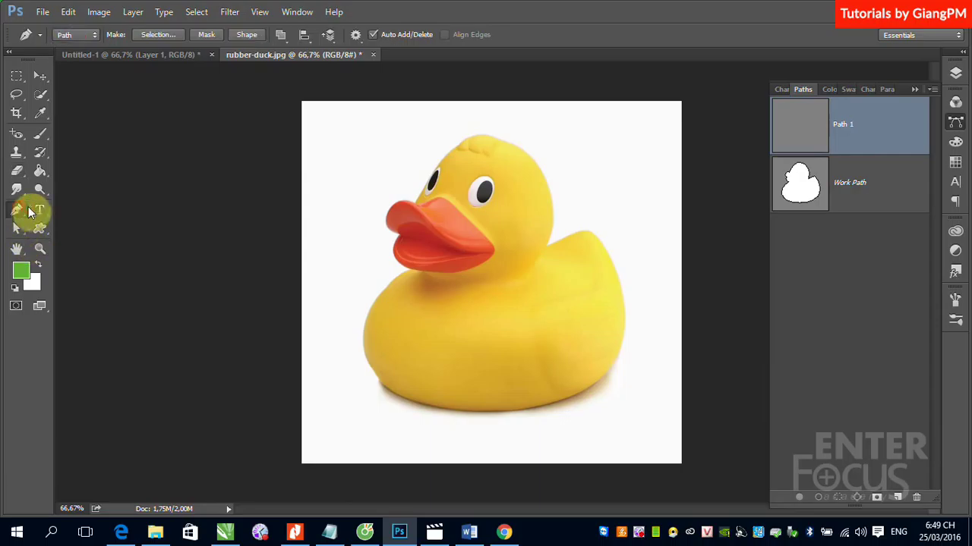
pyautogui.moveTo(341, 169); pyautogui.dragTo(413, 222)
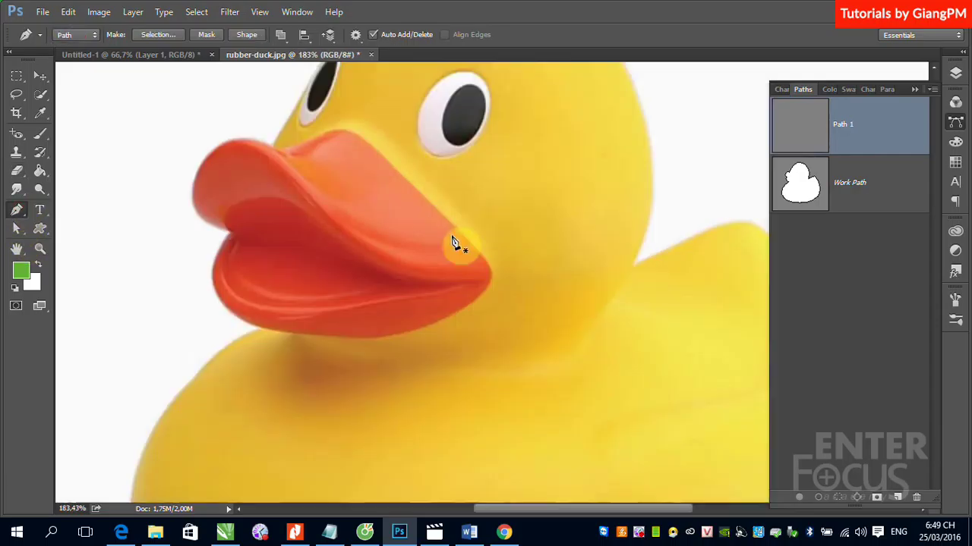
pyautogui.click(233, 233)
pyautogui.moveTo(191, 194)
pyautogui.mouseDown()
pyautogui.moveTo(199, 161)
pyautogui.moveTo(190, 160)
pyautogui.mouseUp()
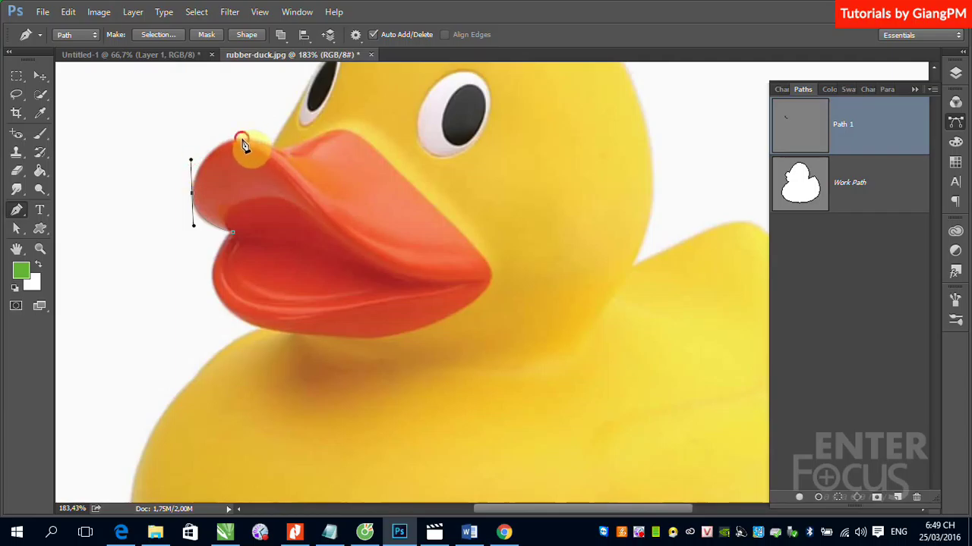
pyautogui.moveTo(226, 138); pyautogui.dragTo(257, 143)
pyautogui.click(282, 150)
pyautogui.moveTo(286, 152); pyautogui.dragTo(291, 153)
pyautogui.moveTo(281, 149); pyautogui.dragTo(332, 128)
pyautogui.click(345, 121)
pyautogui.click(377, 149)
# Trace around the beak tip and underside, close the beak path, and add empty Path 2
pyautogui.click(406, 177)
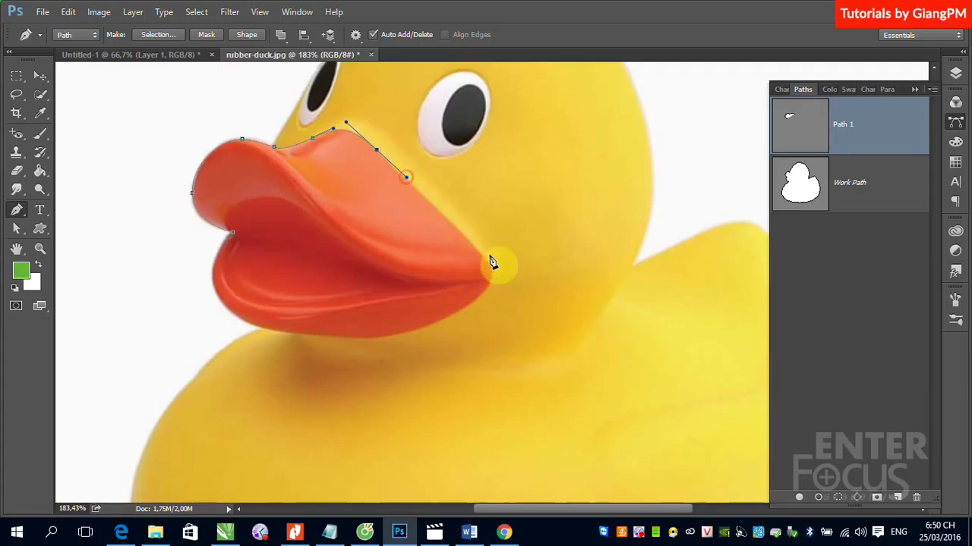
pyautogui.click(476, 250)
pyautogui.click(490, 266)
pyautogui.click(487, 289)
pyautogui.moveTo(454, 318); pyautogui.dragTo(458, 322)
pyautogui.click(456, 315)
pyautogui.moveTo(345, 339)
pyautogui.mouseDown()
pyautogui.moveTo(286, 337)
pyautogui.moveTo(308, 339)
pyautogui.mouseUp()
pyautogui.moveTo(248, 330); pyautogui.dragTo(222, 308)
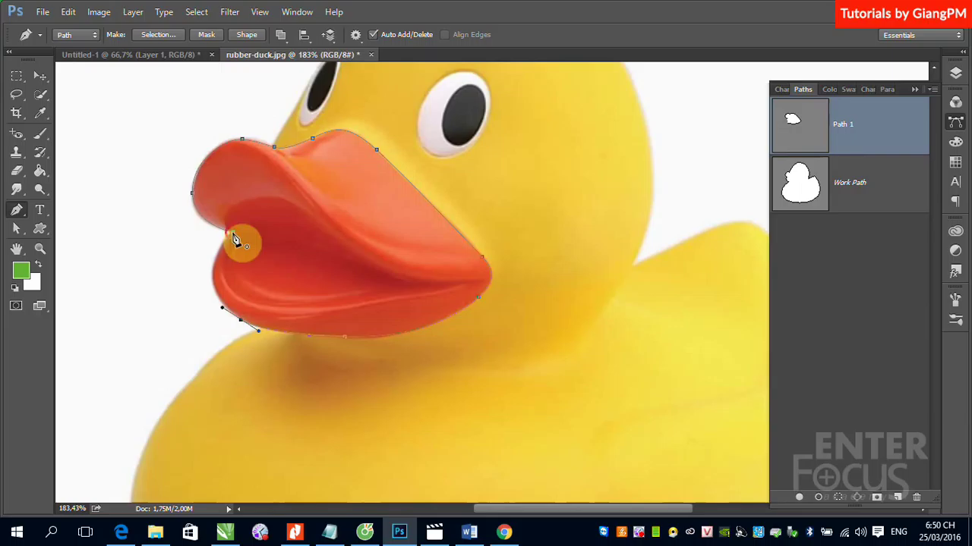
pyautogui.moveTo(233, 234); pyautogui.dragTo(274, 189)
pyautogui.click(898, 499)
pyautogui.moveTo(449, 150); pyautogui.dragTo(446, 240)
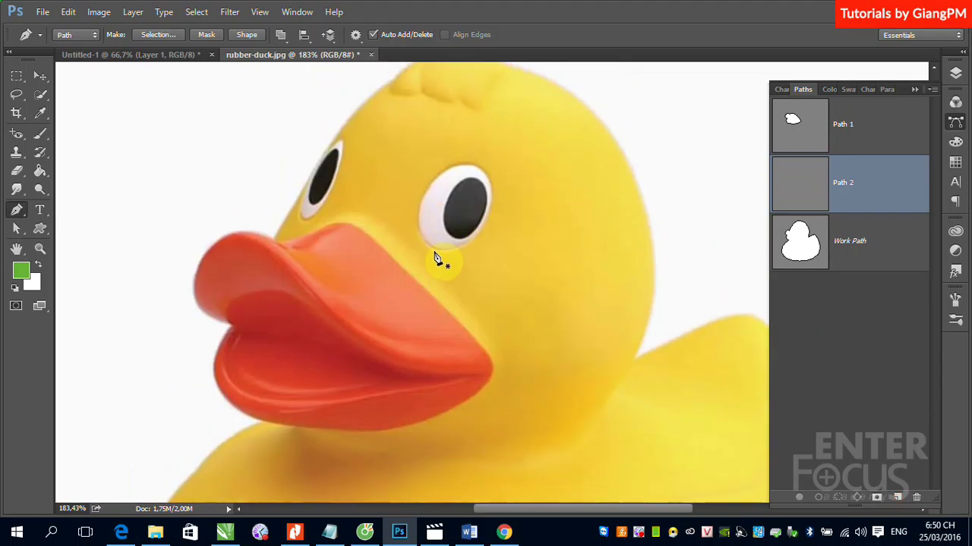
# Outline the duck's right eye as a closed curved path
pyautogui.click(433, 250)
pyautogui.moveTo(421, 197); pyautogui.dragTo(435, 157)
pyautogui.moveTo(479, 168); pyautogui.dragTo(491, 181)
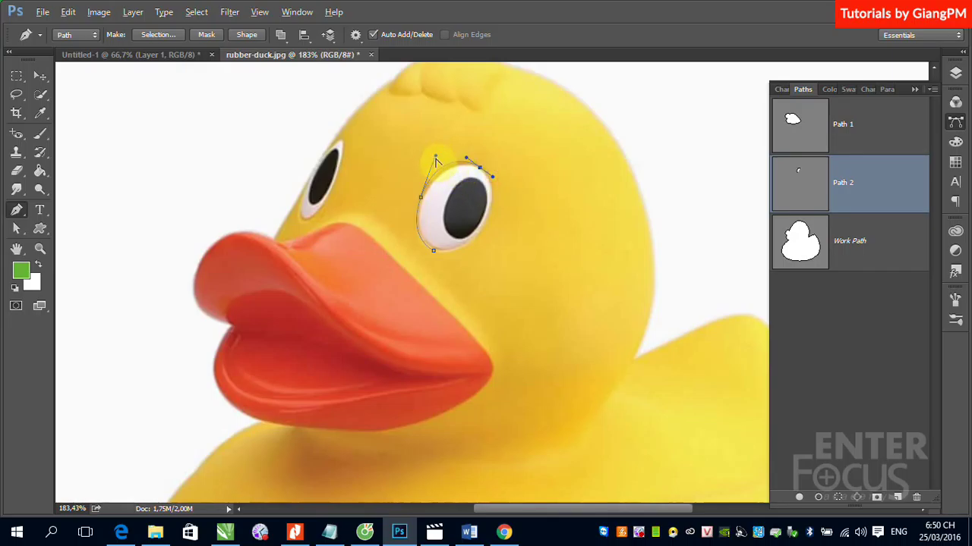
pyautogui.moveTo(436, 160); pyautogui.dragTo(435, 165)
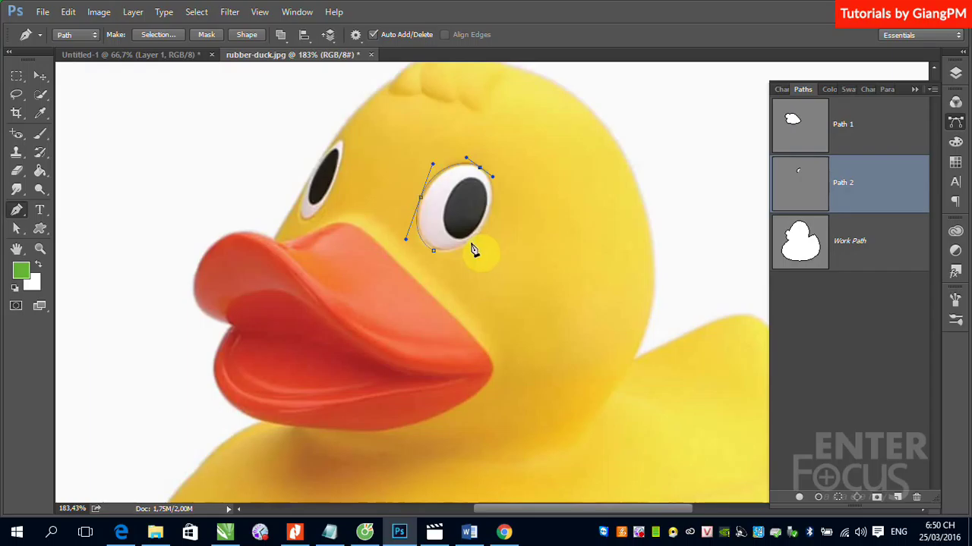
pyautogui.moveTo(472, 242); pyautogui.dragTo(438, 287)
pyautogui.click(429, 248)
# Outline the left eye as a closed path, then zoom back out to the whole duck
pyautogui.click(344, 141)
pyautogui.moveTo(332, 188)
pyautogui.mouseDown()
pyautogui.moveTo(307, 232)
pyautogui.moveTo(298, 220)
pyautogui.mouseUp()
pyautogui.click(311, 183)
pyautogui.moveTo(311, 182)
pyautogui.mouseDown()
pyautogui.moveTo(320, 156)
pyautogui.moveTo(352, 150)
pyautogui.mouseUp()
pyautogui.click(346, 146)
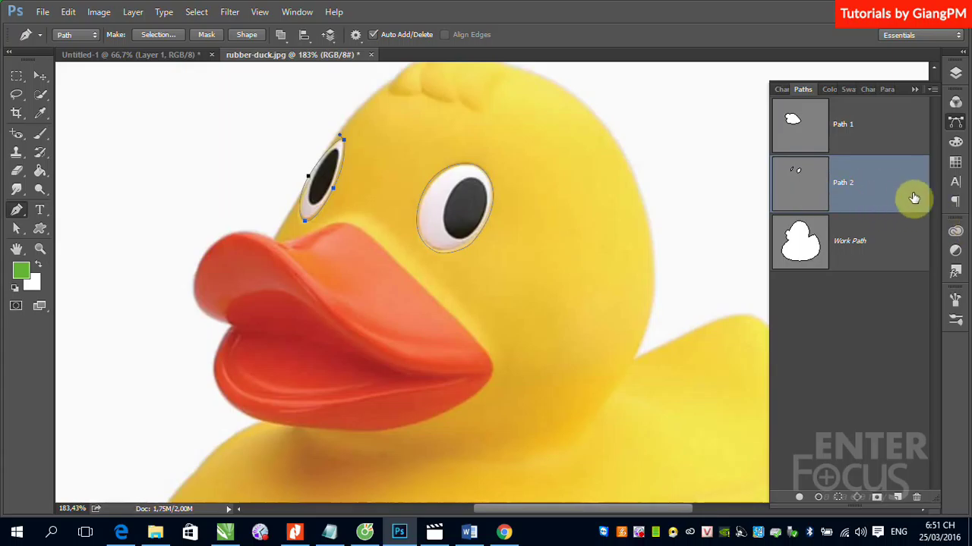
pyautogui.hotkey('ctrl', '-')
pyautogui.hotkey('ctrl', '-')
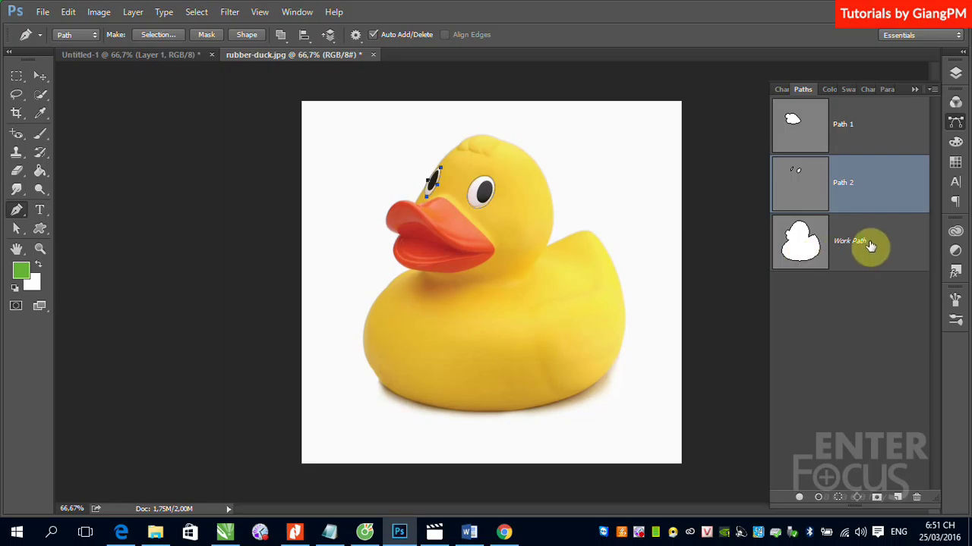
pyautogui.keyDown('ctrl'); pyautogui.click(795, 256); pyautogui.keyUp('ctrl')
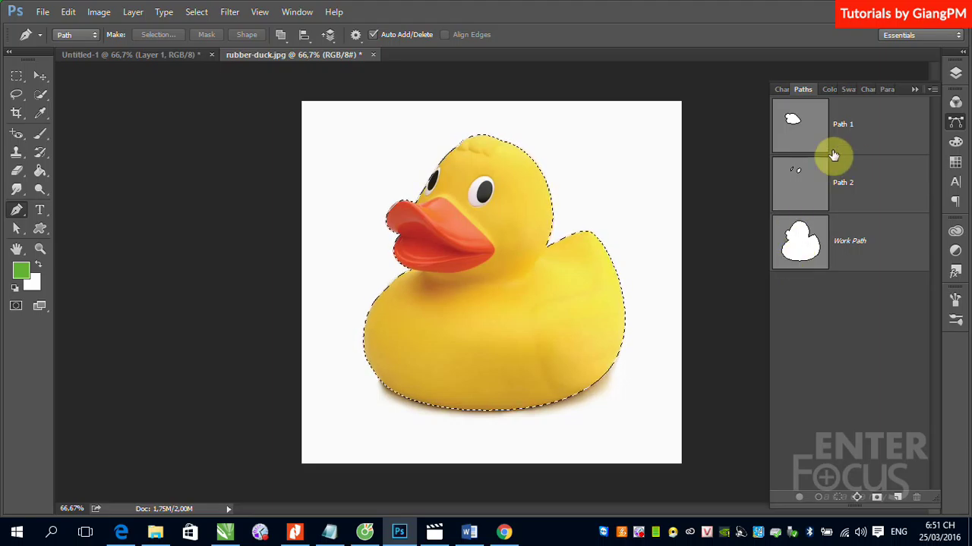
pyautogui.keyDown('ctrl'); pyautogui.keyDown('alt'); pyautogui.click(793, 121); pyautogui.keyUp('alt'); pyautogui.keyUp('ctrl')
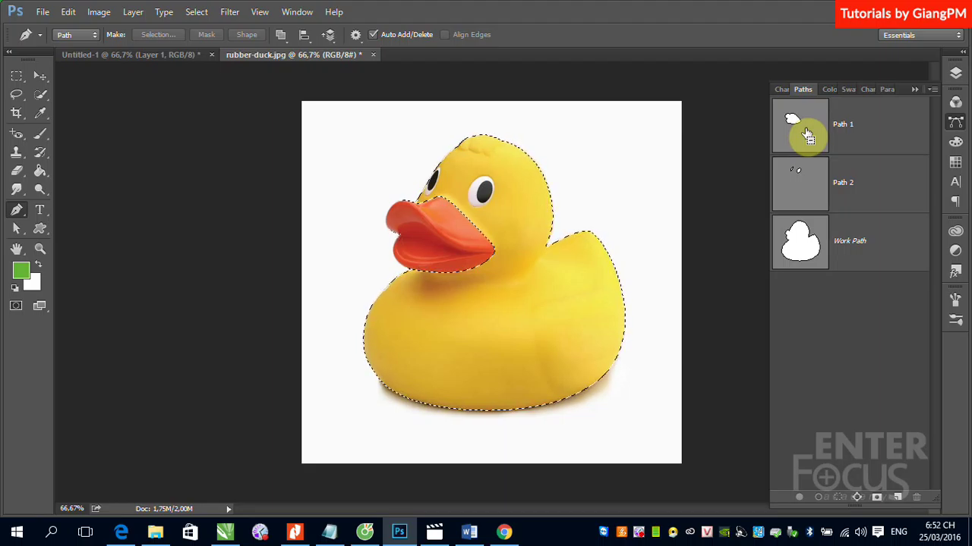
pyautogui.keyDown('ctrl'); pyautogui.keyDown('alt'); pyautogui.click(795, 177); pyautogui.keyUp('alt'); pyautogui.keyUp('ctrl')
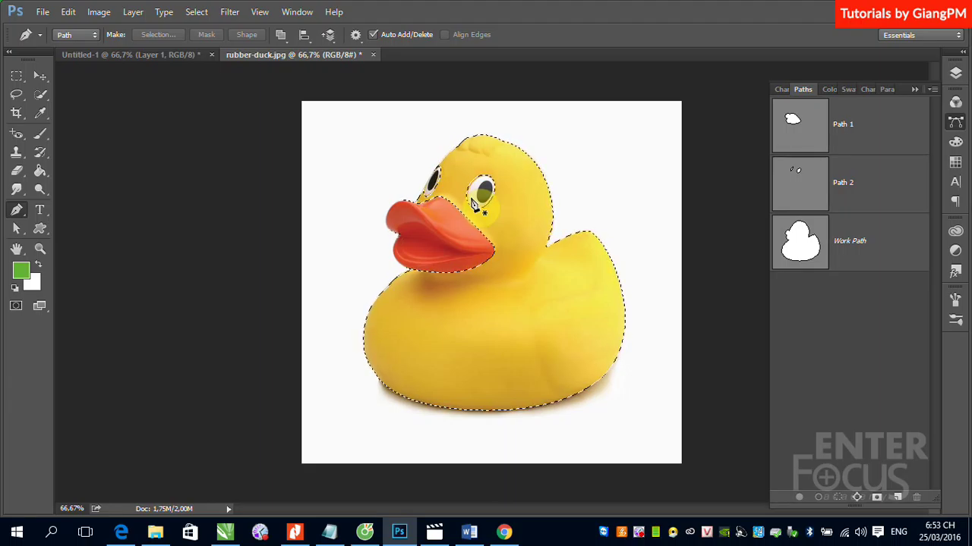
pyautogui.hotkey('ctrl', 'd')
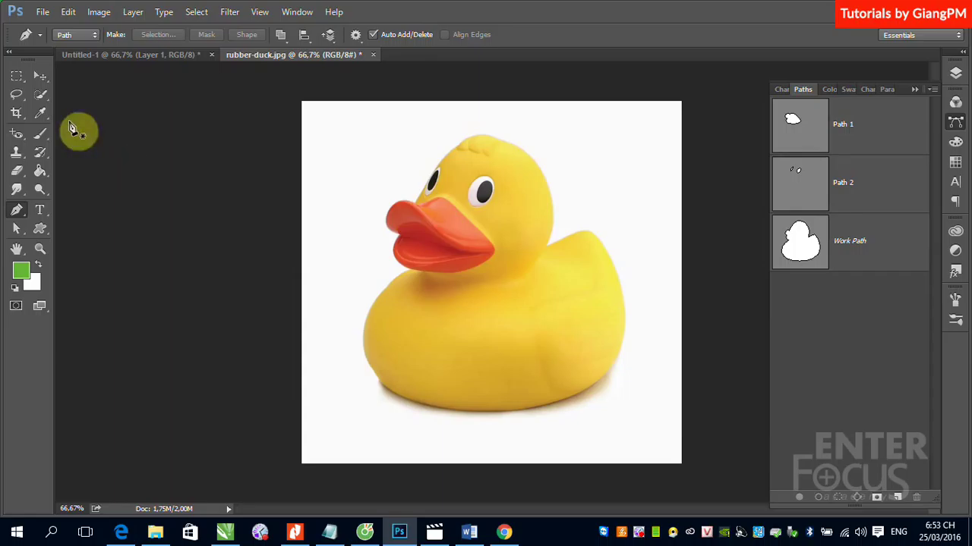
pyautogui.click(41, 76)
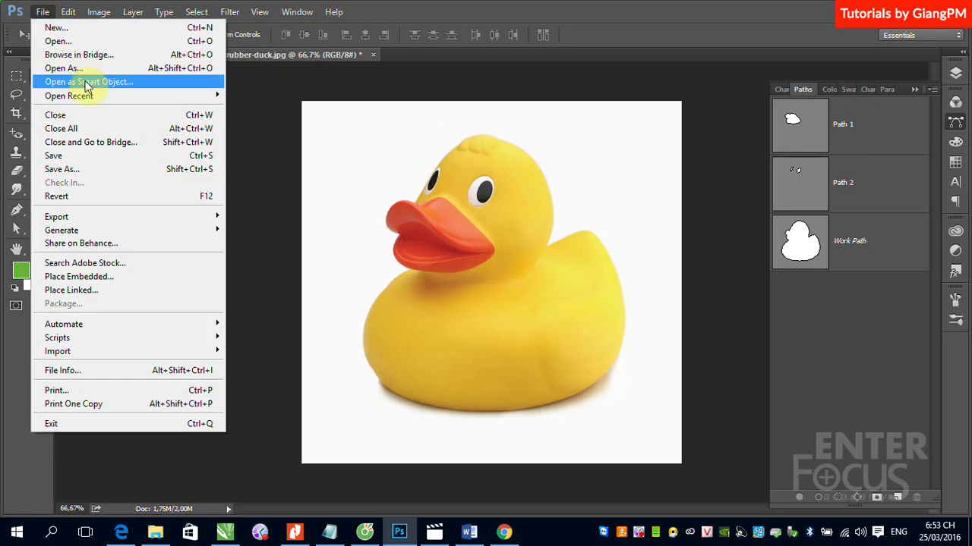
pyautogui.click(55, 155)
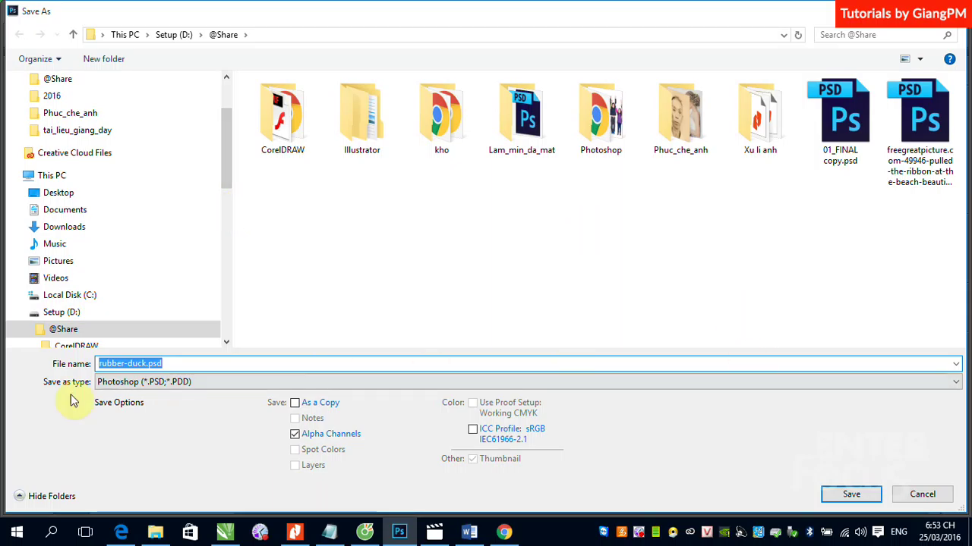
pyautogui.click(181, 383)
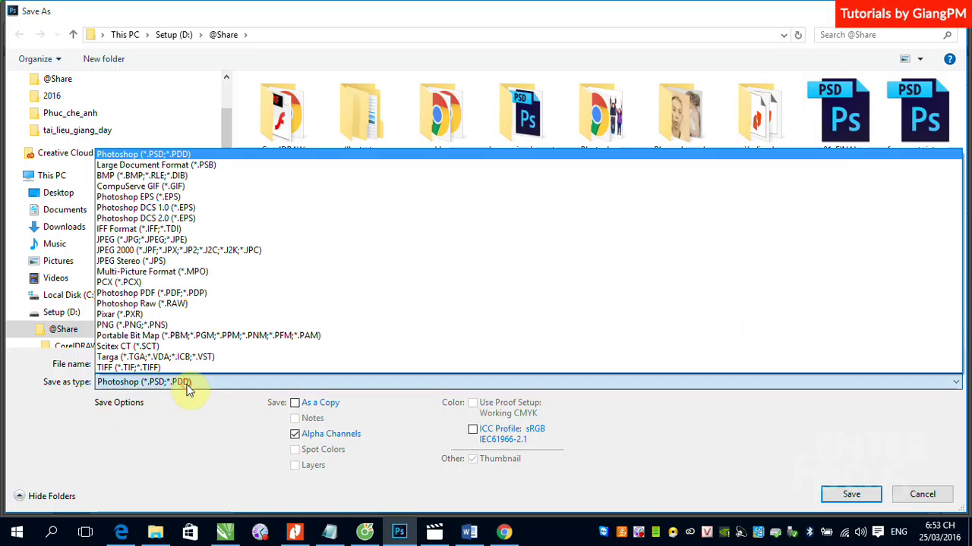
pyautogui.click(131, 239)
pyautogui.click(850, 495)
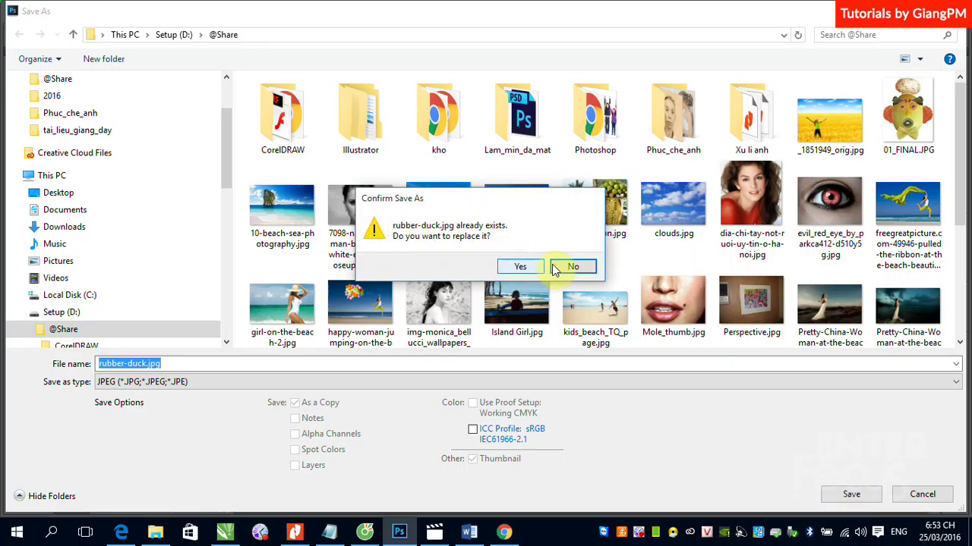
pyautogui.click(574, 268)
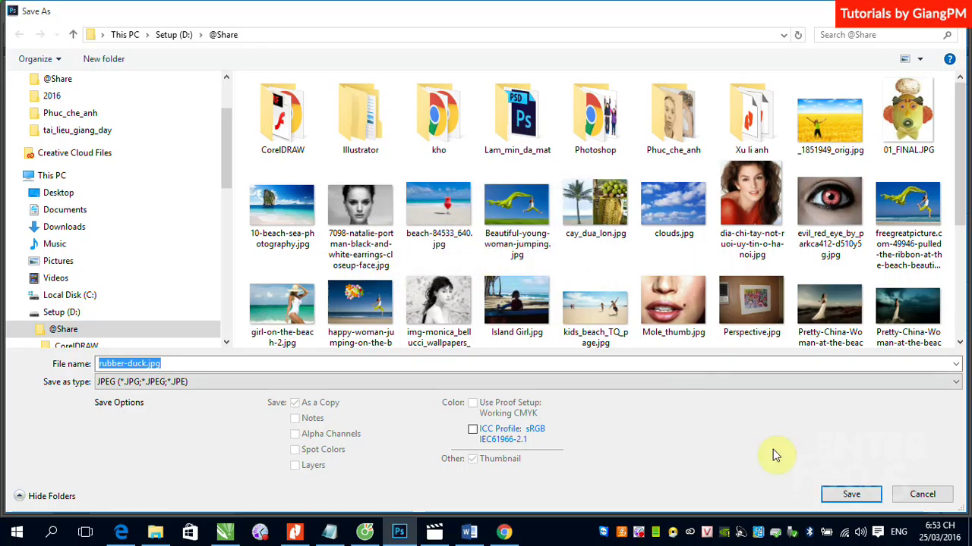
pyautogui.click(925, 495)
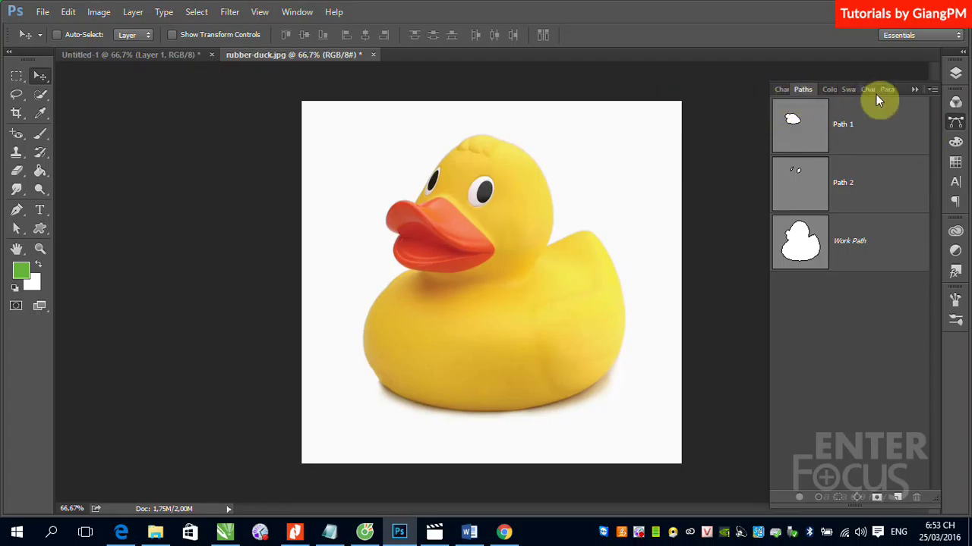
pyautogui.click(955, 73)
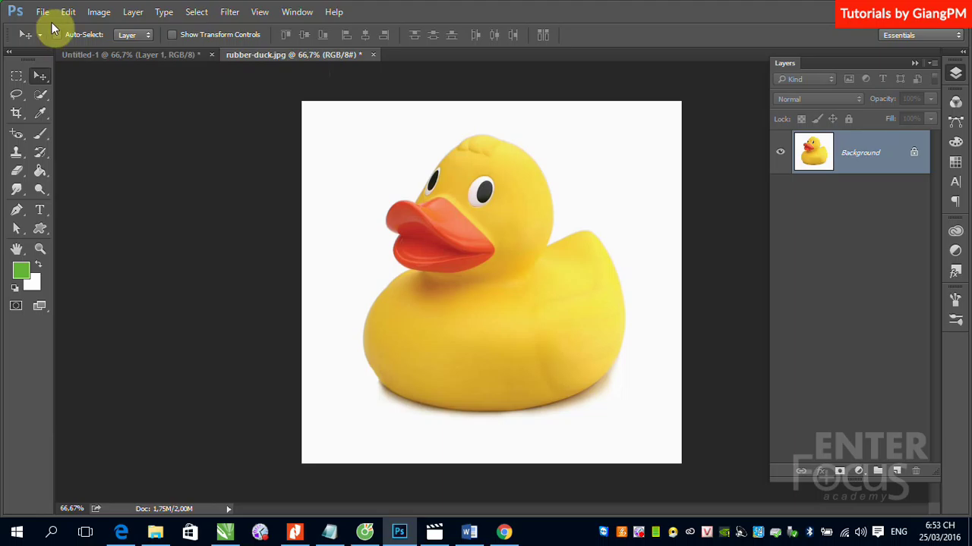
pyautogui.click(42, 12)
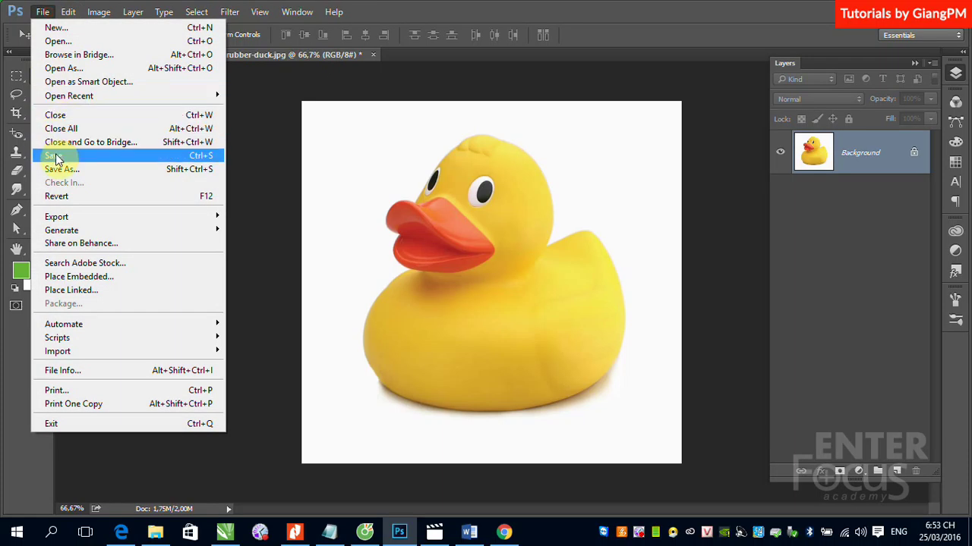
pyautogui.click(373, 54)
pyautogui.click(372, 55)
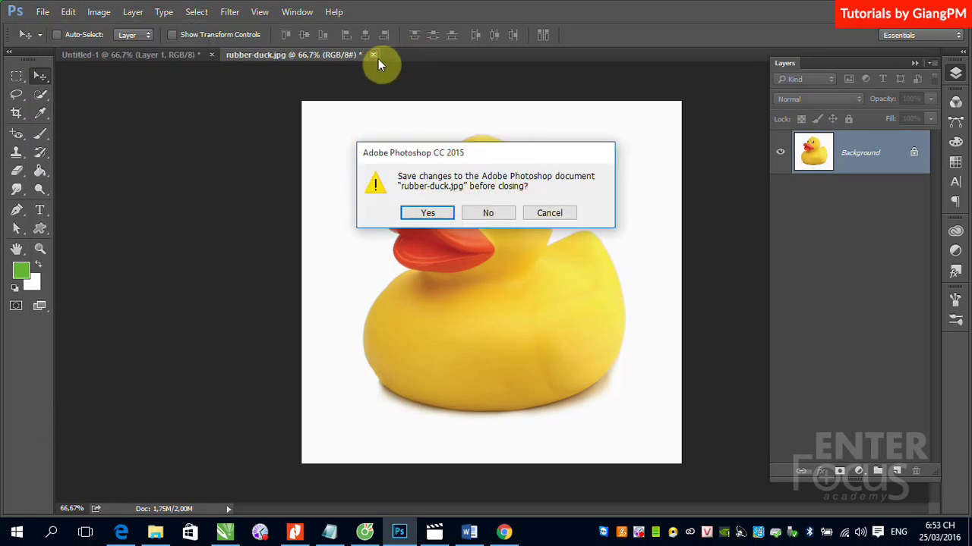
pyautogui.click(427, 213)
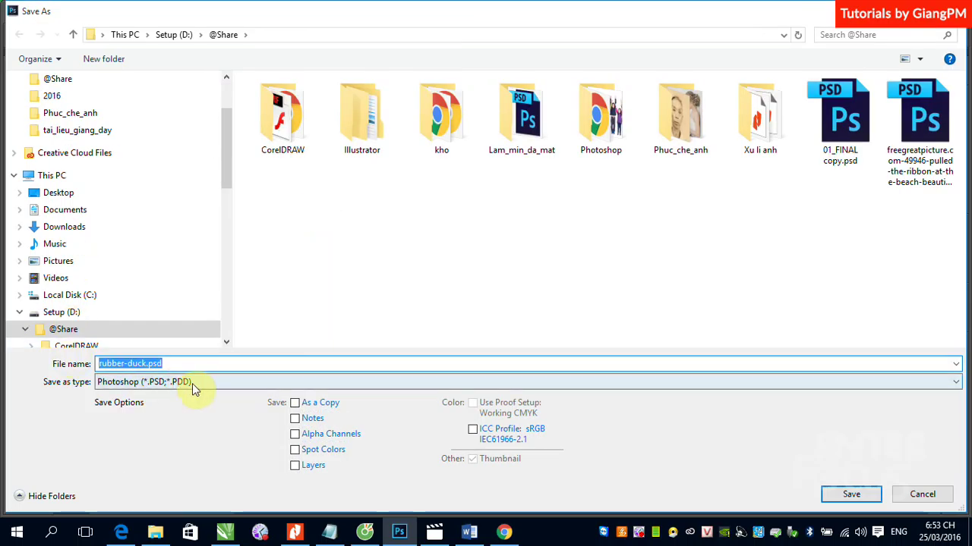
pyautogui.click(192, 384)
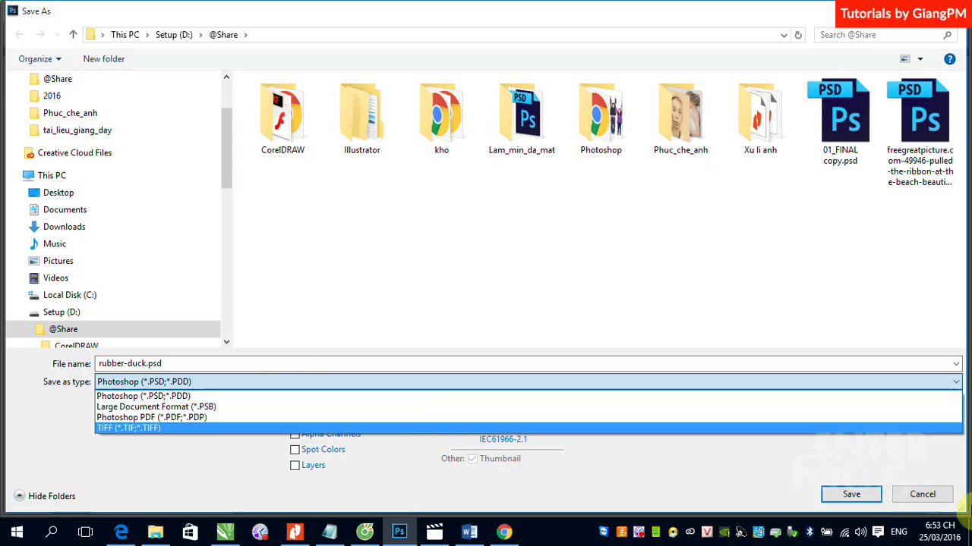
pyautogui.click(903, 509)
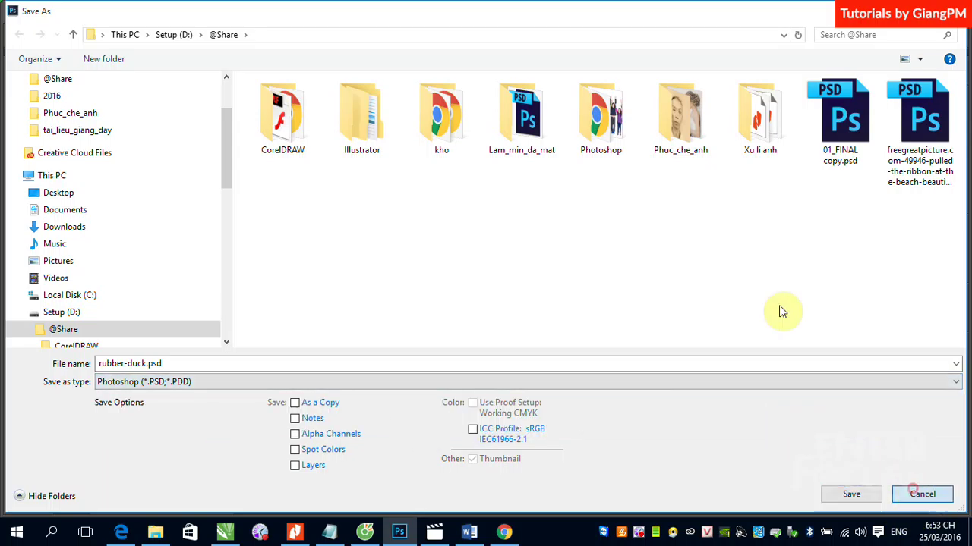
pyautogui.click(921, 494)
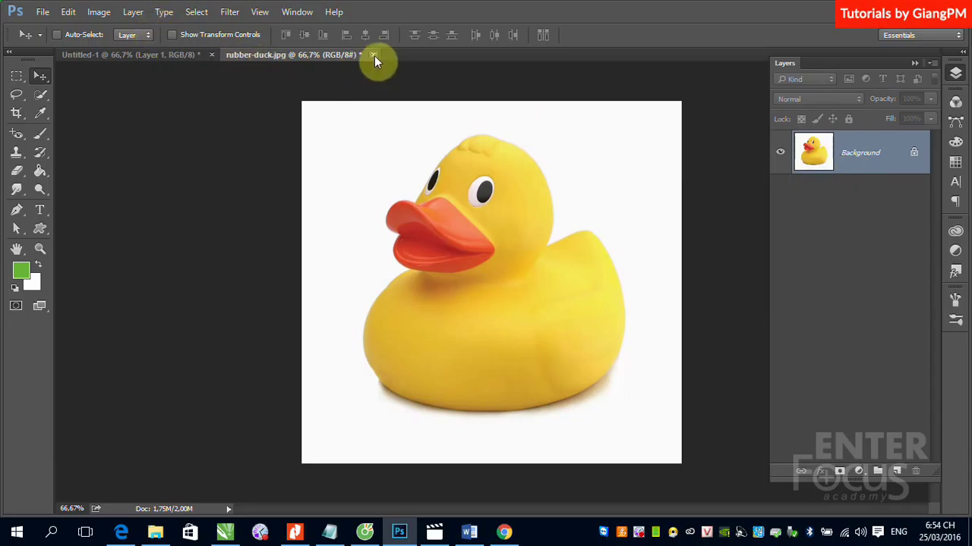
# Save As JPEG, replacing the existing rubber-duck.jpg
pyautogui.click(42, 11)
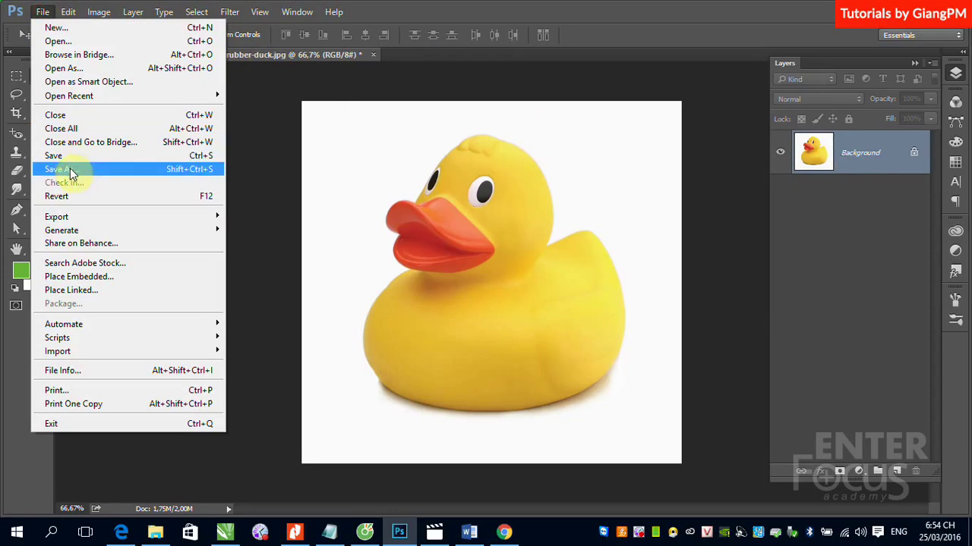
pyautogui.click(72, 170)
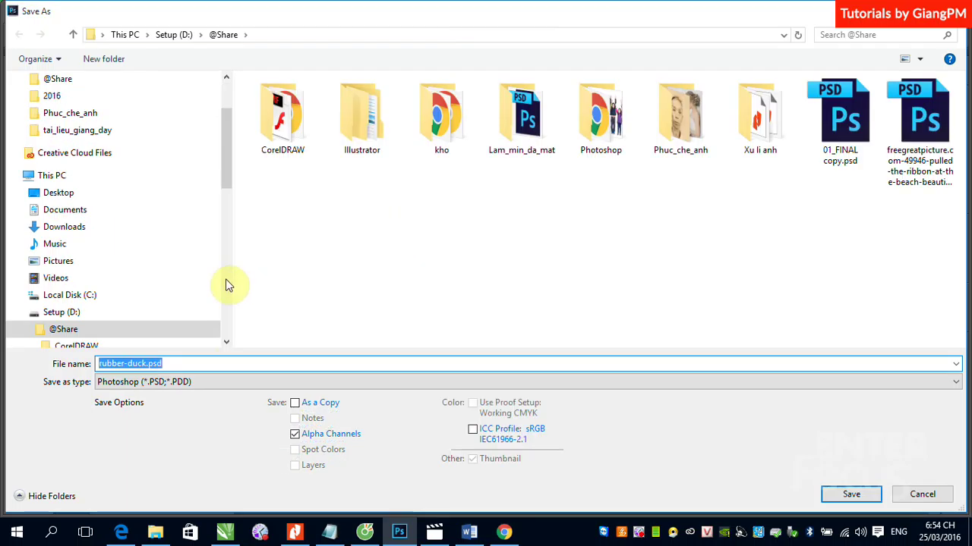
pyautogui.click(195, 383)
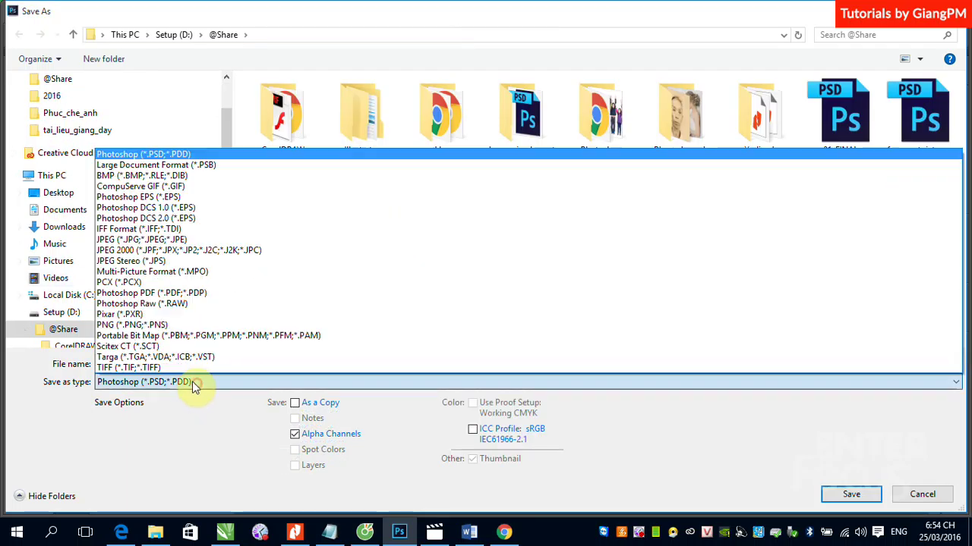
pyautogui.click(133, 240)
pyautogui.click(841, 497)
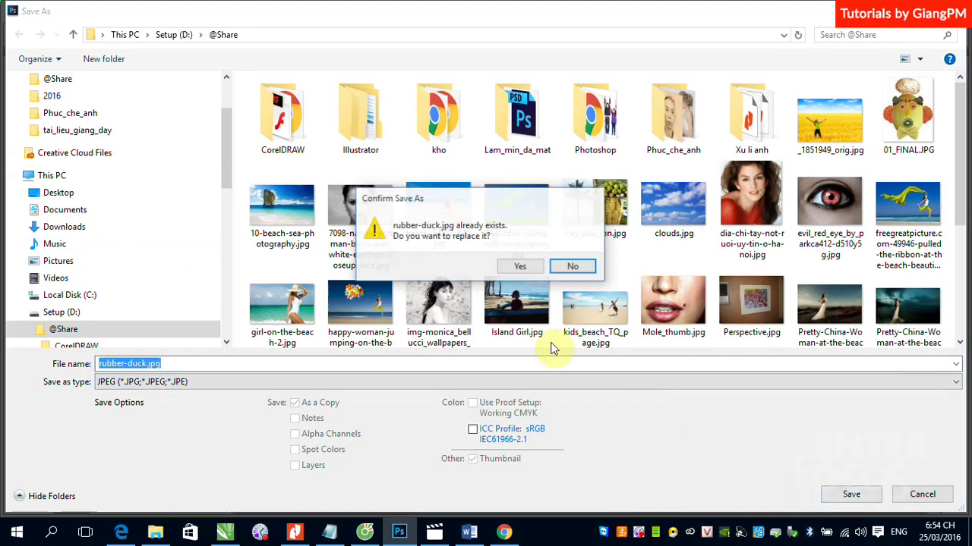
pyautogui.click(522, 266)
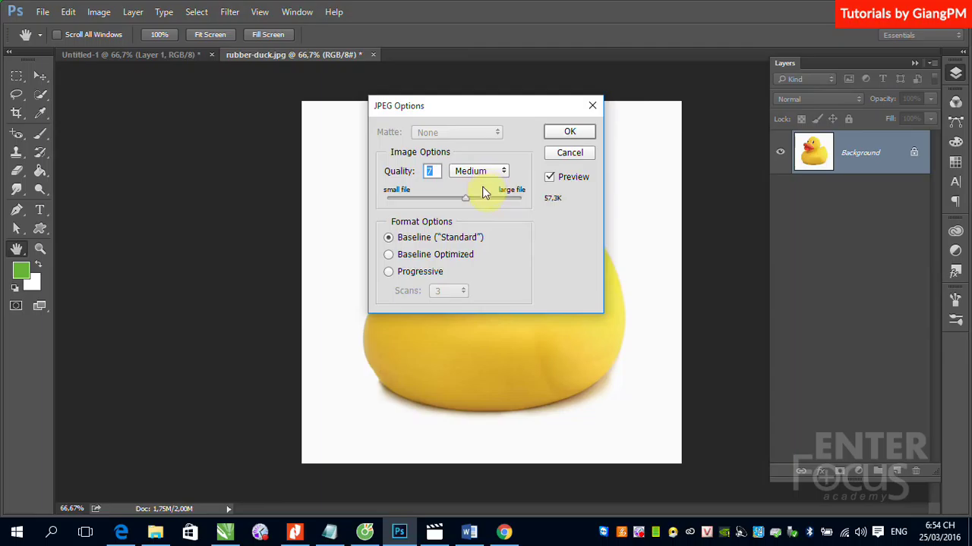
# Set JPEG quality to 12, then close the document, agreeing to save changes
pyautogui.moveTo(465, 199); pyautogui.dragTo(521, 199)
pyautogui.click(569, 134)
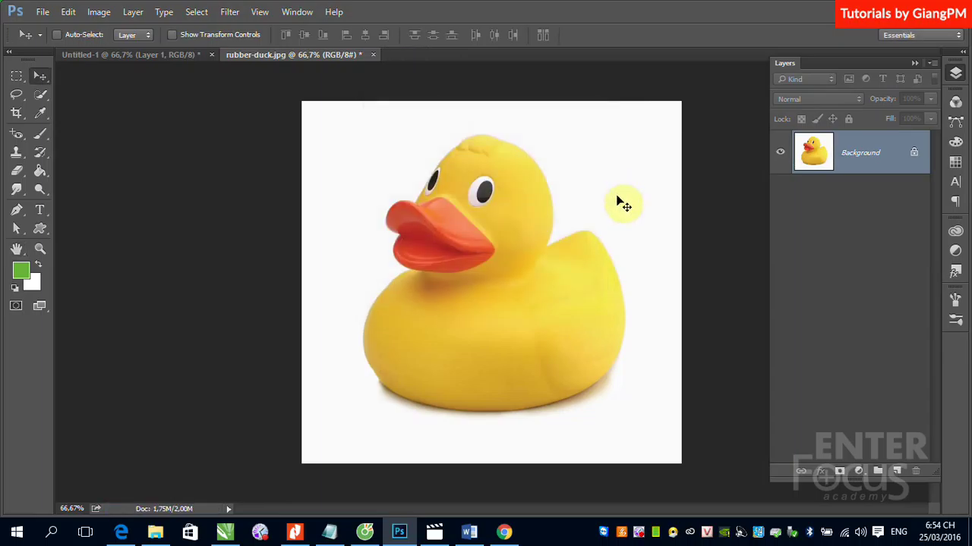
pyautogui.click(373, 56)
pyautogui.click(433, 213)
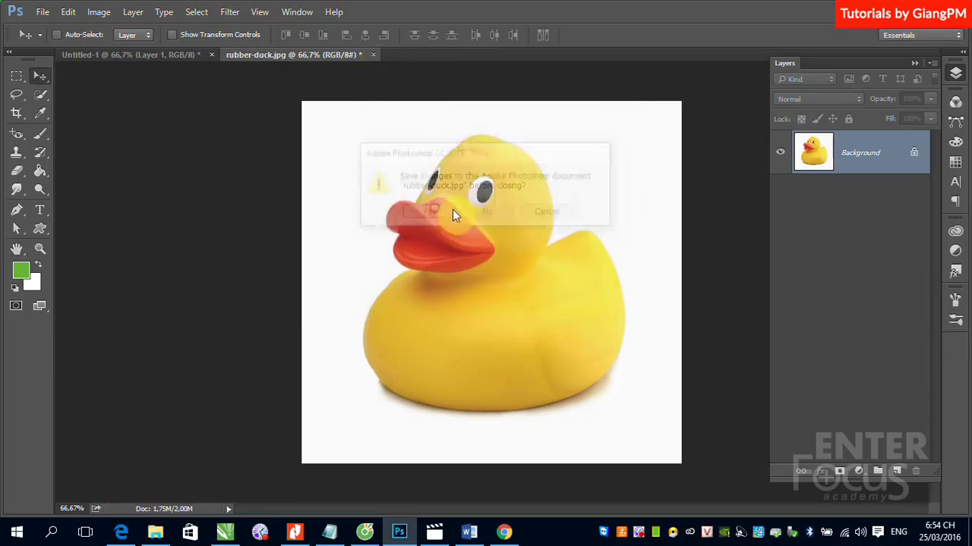
# Cancel the save, show the Paths panel, and close rubber-duck.jpg without saving
pyautogui.click(931, 494)
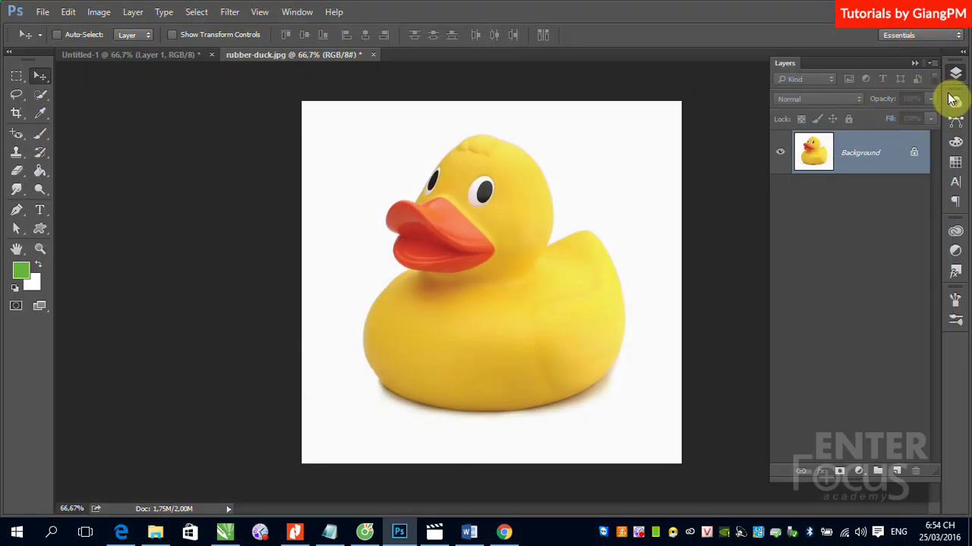
pyautogui.click(955, 122)
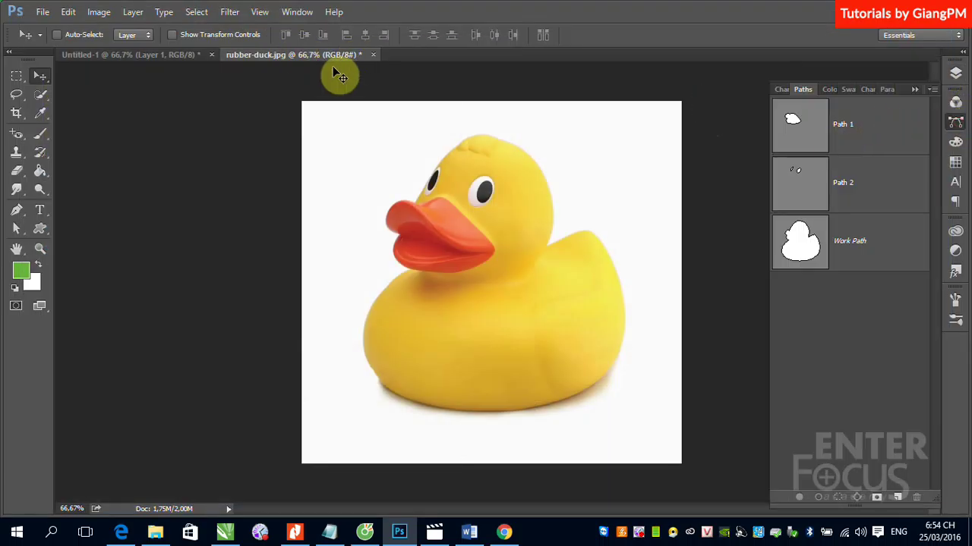
pyautogui.click(373, 55)
pyautogui.click(494, 213)
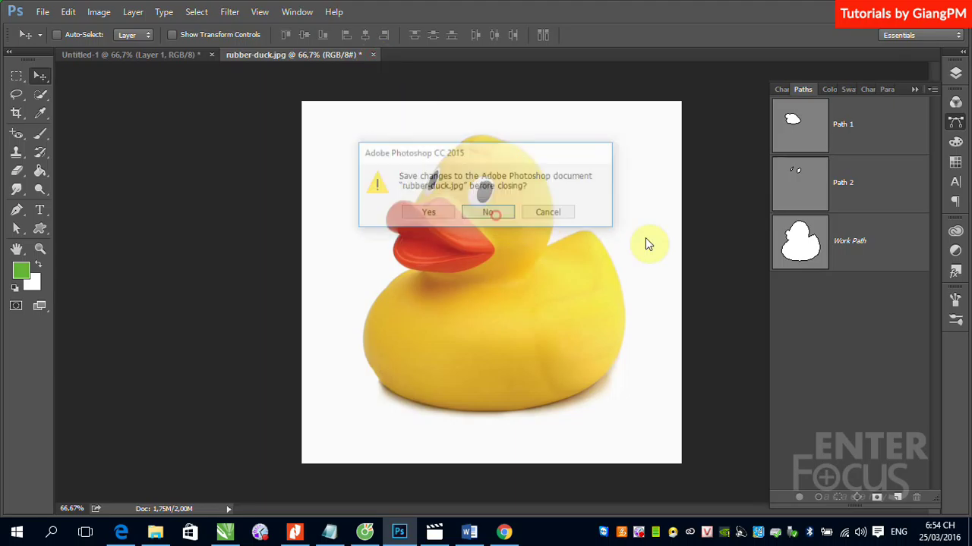
# Reopen rubber-duck.jpg through File > Open
pyautogui.click(42, 11)
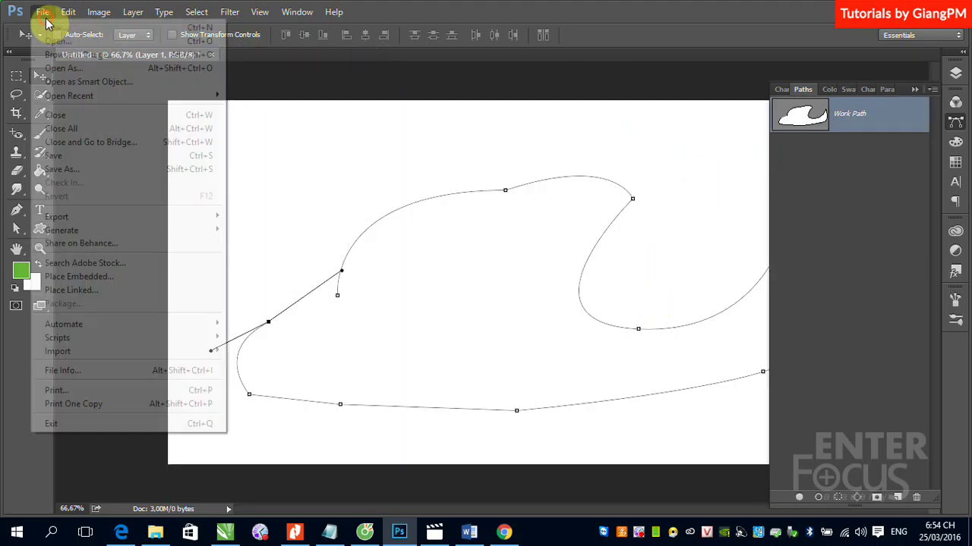
pyautogui.click(46, 39)
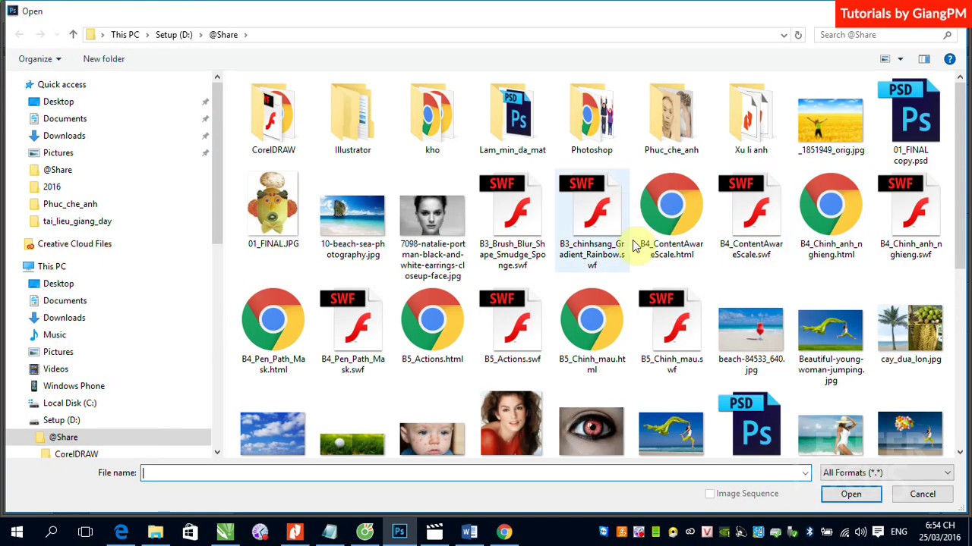
pyautogui.scroll(-5, 444, 287)
pyautogui.doubleClick(444, 287)
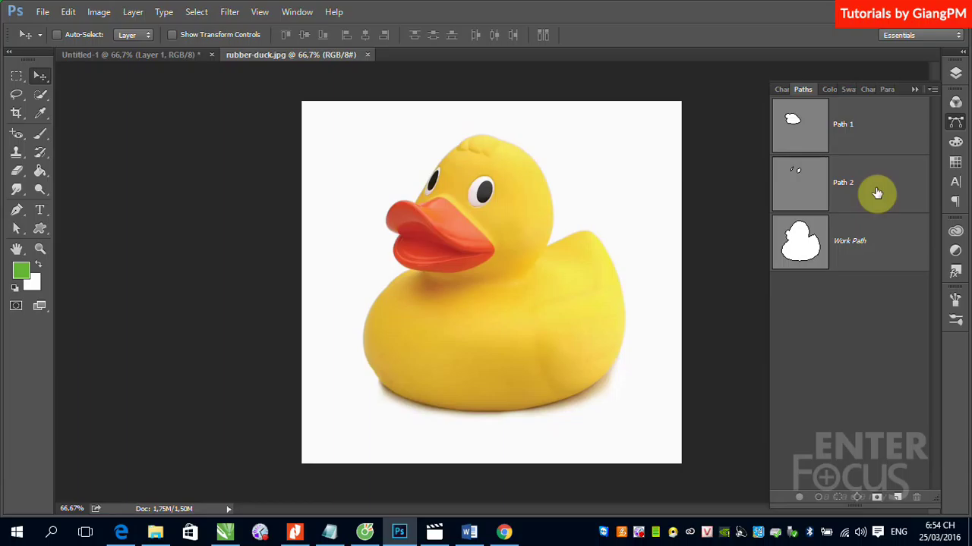
# Display the Work Path outline around the duck and cycle through the path tools
pyautogui.click(814, 245)
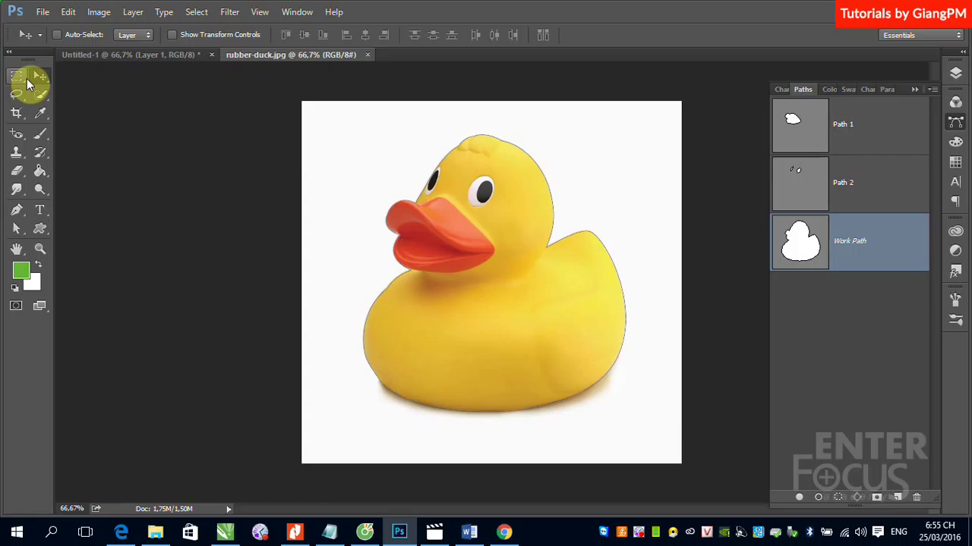
pyautogui.click(18, 230)
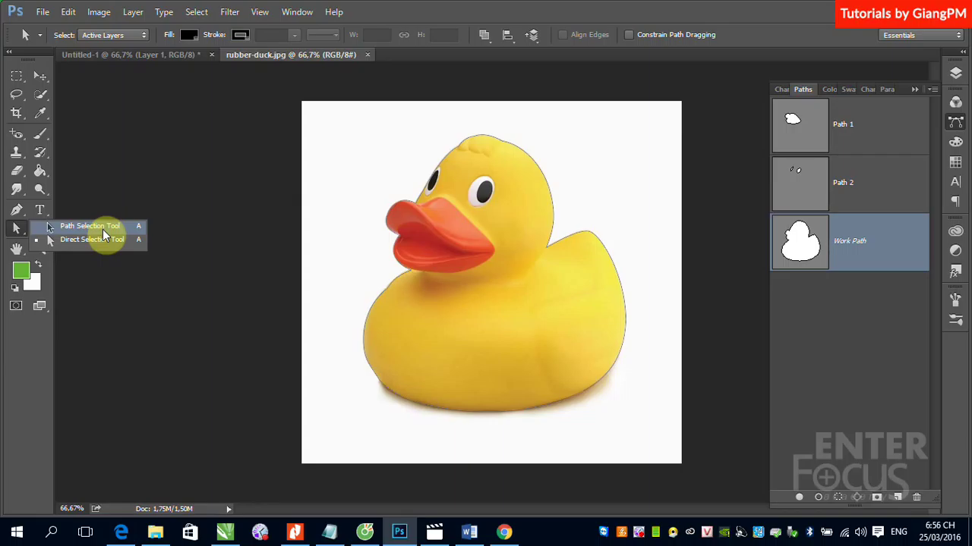
pyautogui.click(16, 210)
pyautogui.click(16, 210)
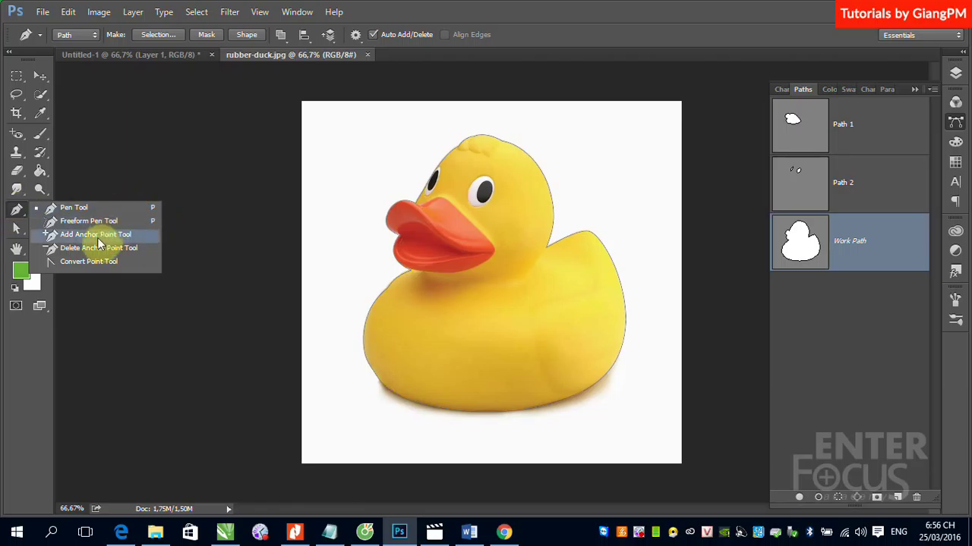
# In Untitled-1, draw a wavy freehand path across the upper canvas with the Freeform Pen
pyautogui.click(122, 54)
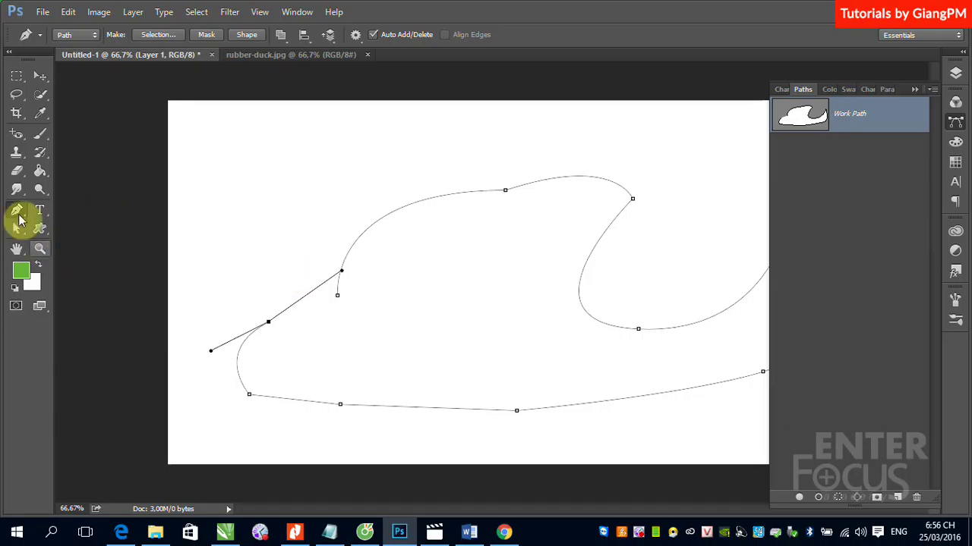
pyautogui.rightClick(16, 211)
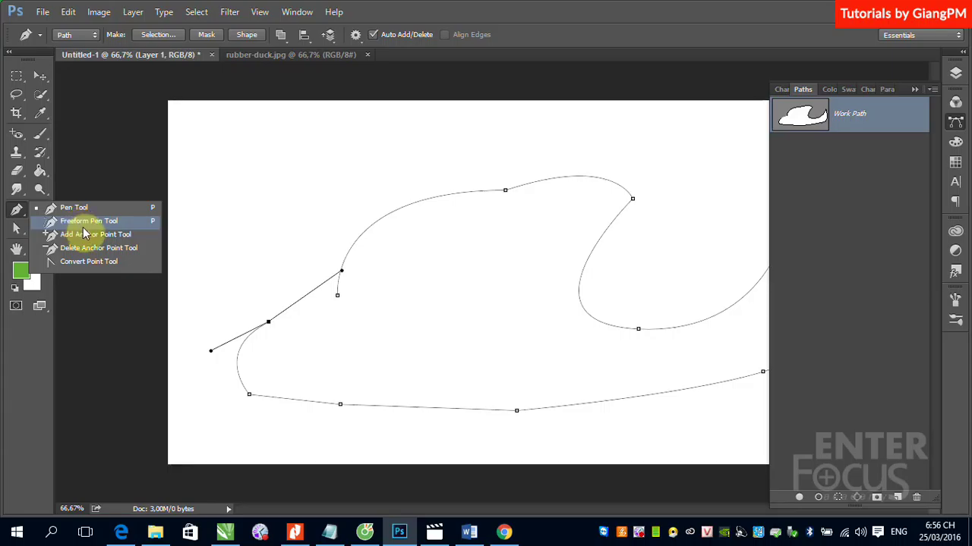
pyautogui.click(84, 225)
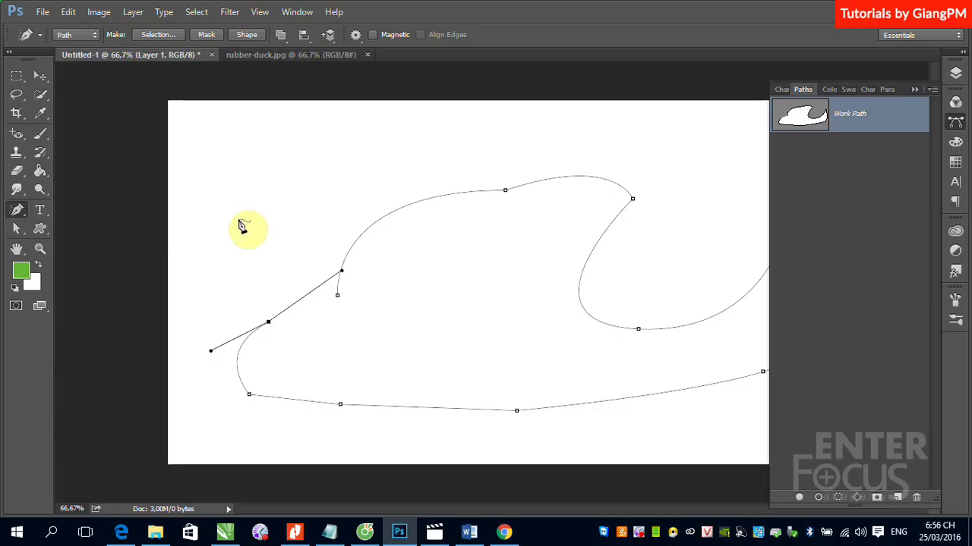
pyautogui.moveTo(272, 186)
pyautogui.mouseDown()
pyautogui.moveTo(352, 167)
pyautogui.moveTo(538, 189)
pyautogui.moveTo(452, 265)
pyautogui.moveTo(275, 269)
pyautogui.moveTo(235, 256)
pyautogui.mouseUp()
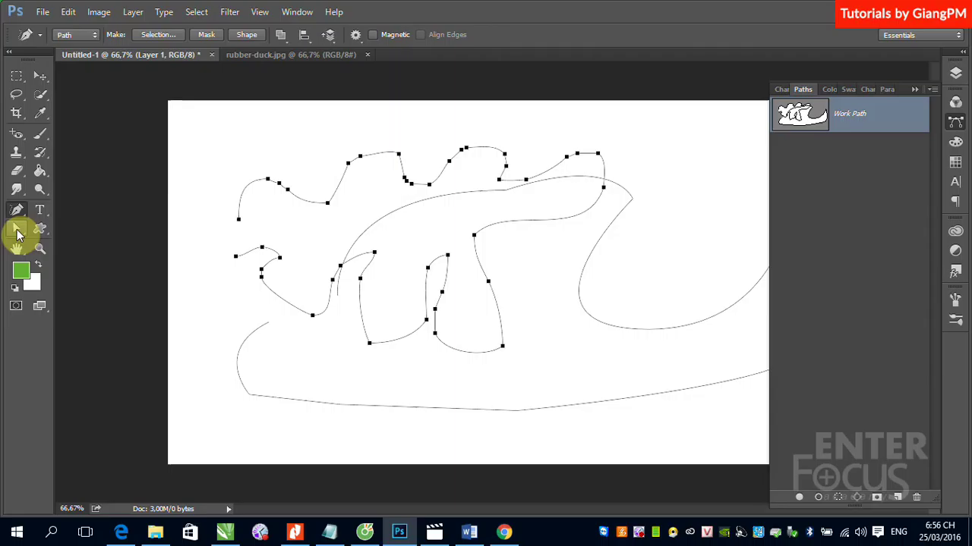
# With Direct Selection, drag the upper wave's end-anchor handle outward to extend its curve
pyautogui.click(16, 229)
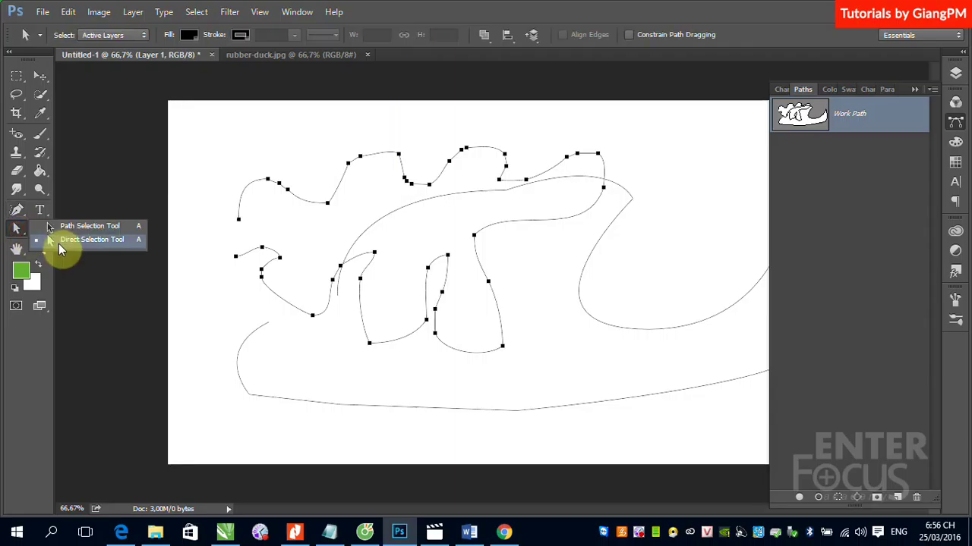
pyautogui.click(60, 243)
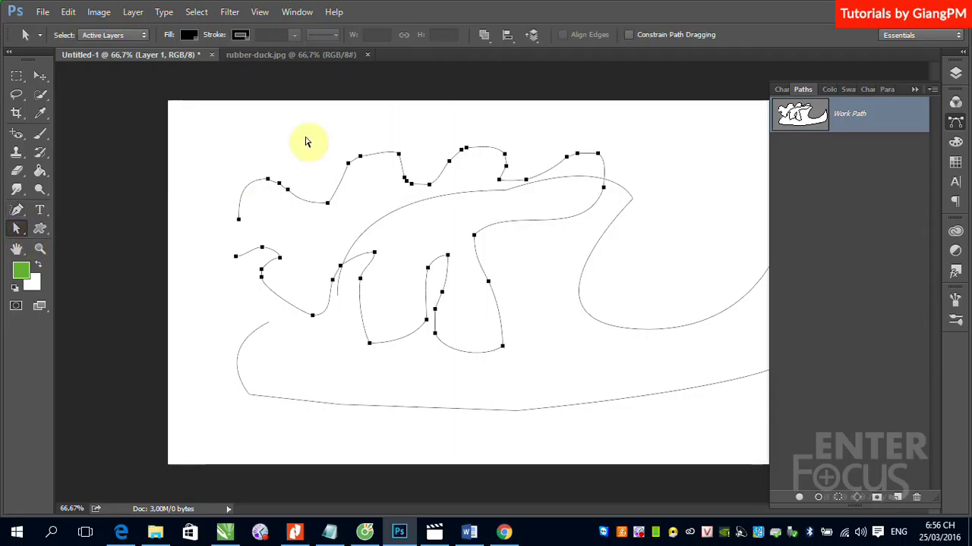
pyautogui.click(304, 135)
pyautogui.click(338, 195)
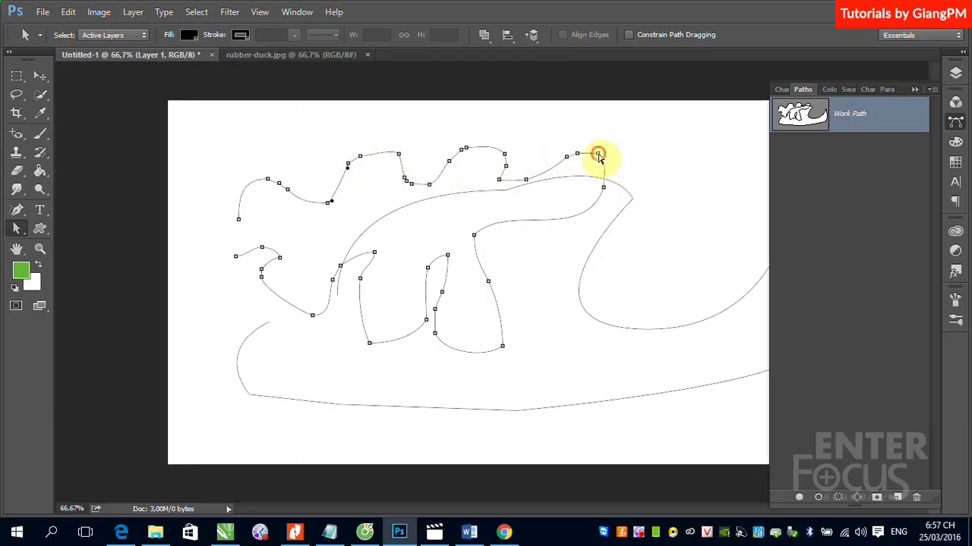
pyautogui.click(598, 154)
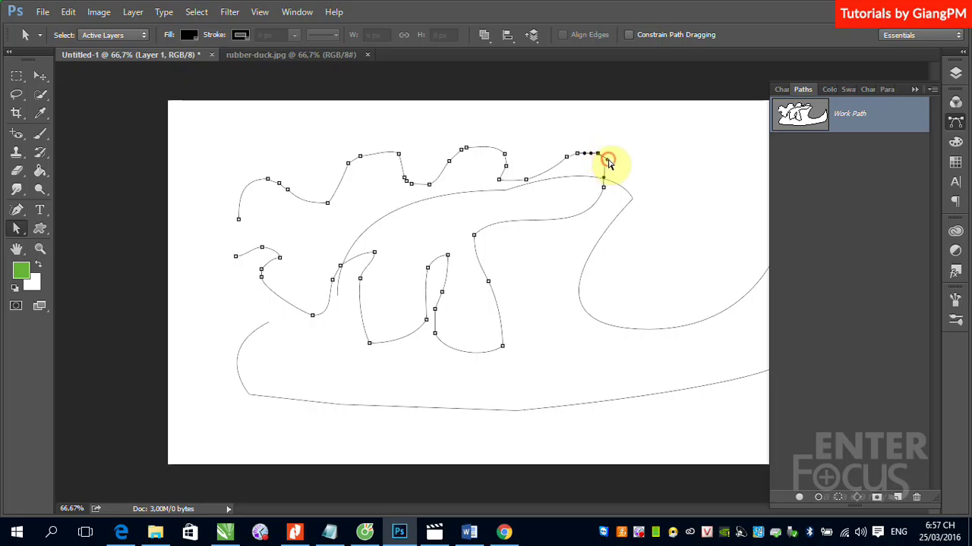
pyautogui.moveTo(607, 161)
pyautogui.mouseDown()
pyautogui.moveTo(645, 156)
pyautogui.moveTo(613, 165)
pyautogui.moveTo(612, 157)
pyautogui.mouseUp()
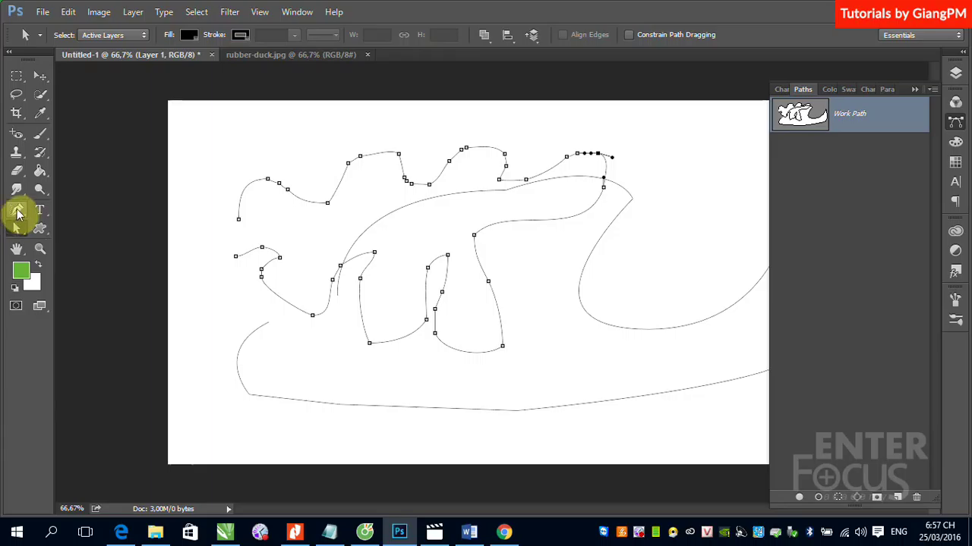
pyautogui.click(19, 214)
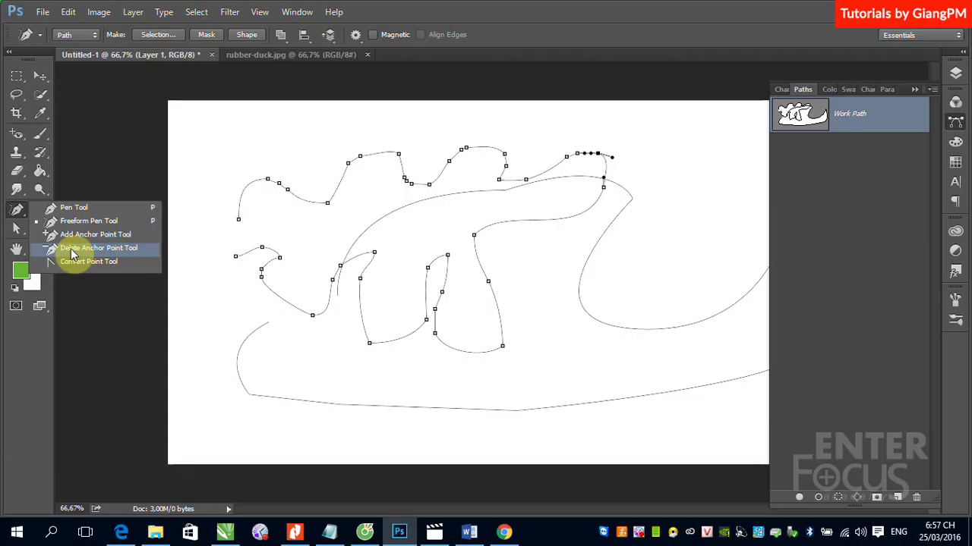
# Rework the anchor at the upper wave's dip and add a new anchor on the middle curve
pyautogui.click(70, 248)
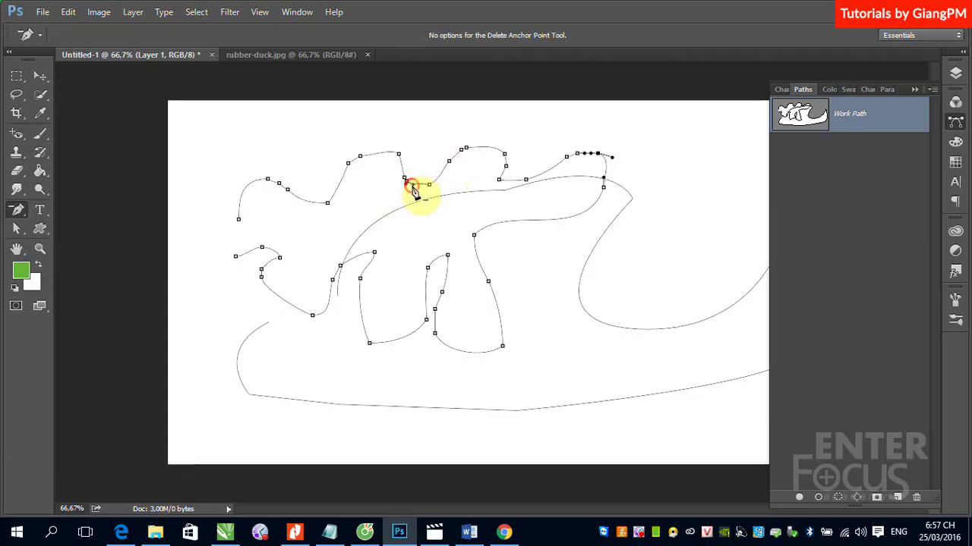
pyautogui.moveTo(416, 196); pyautogui.dragTo(430, 194)
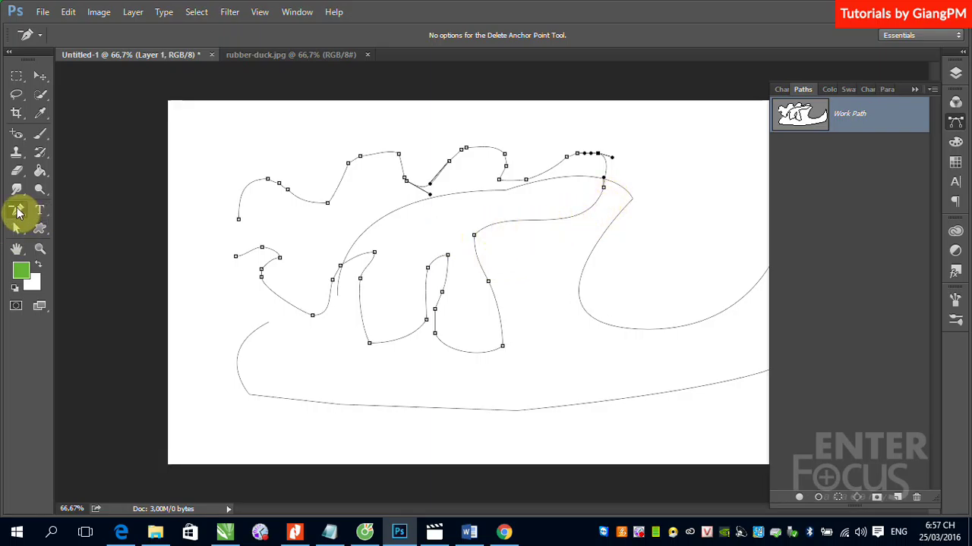
pyautogui.click(18, 210)
pyautogui.click(66, 234)
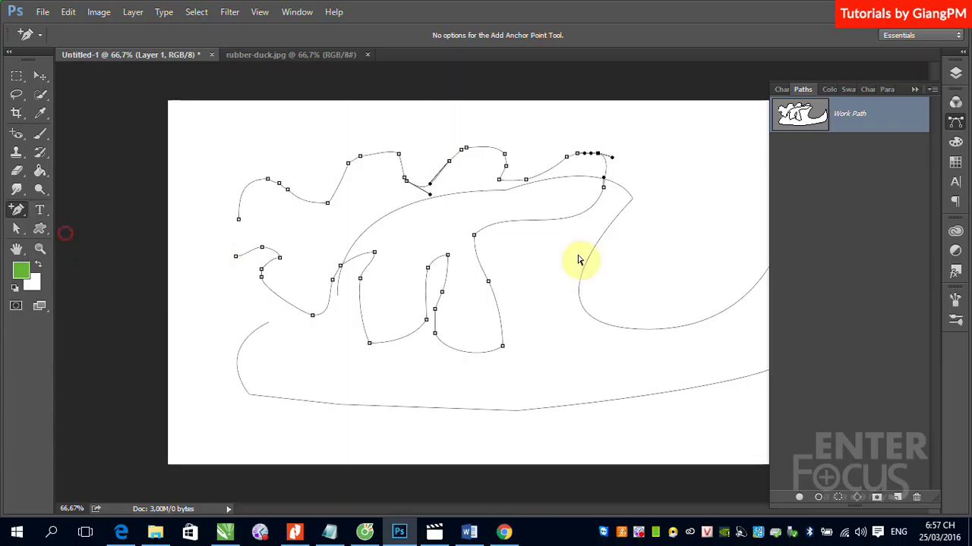
pyautogui.click(545, 220)
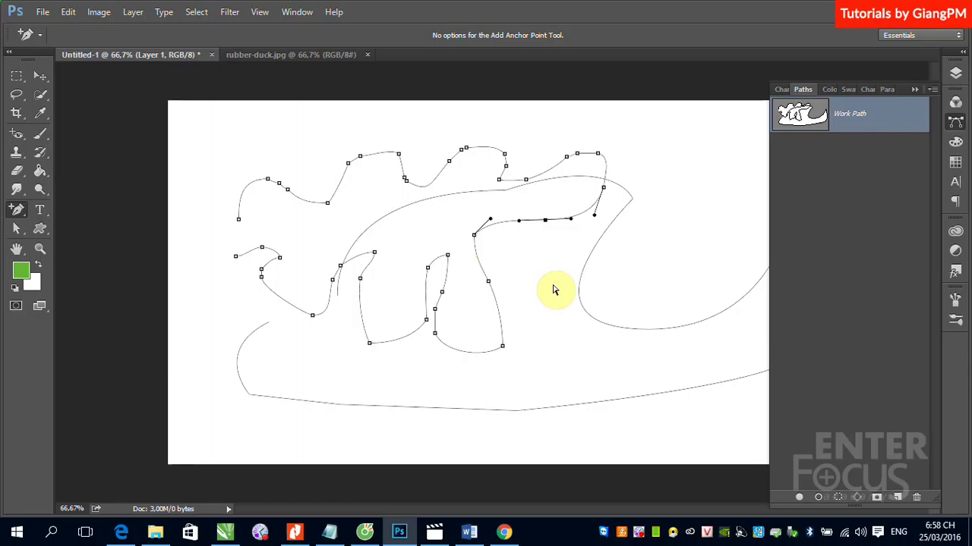
pyautogui.click(18, 211)
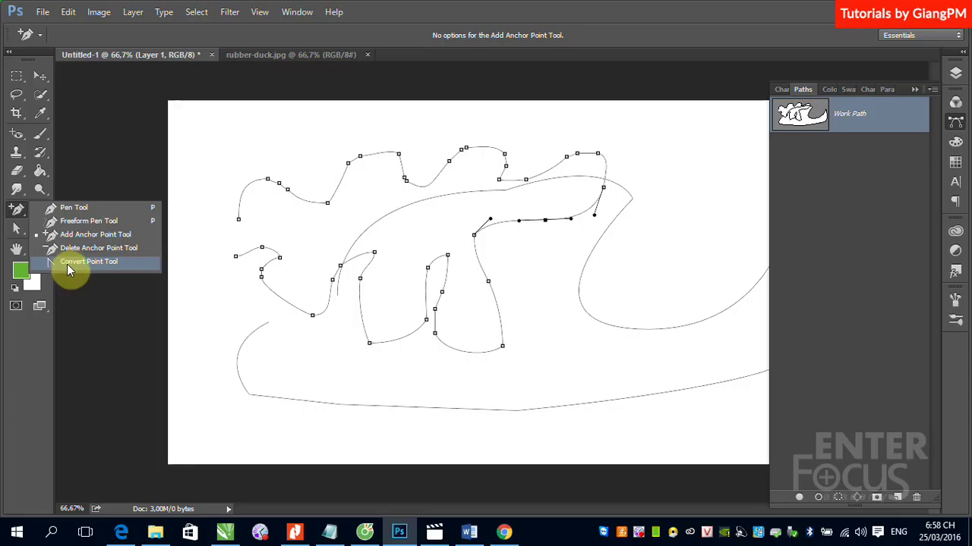
# Convert the middle curve's top, middle and bottom anchors into sharp corner points
pyautogui.click(67, 264)
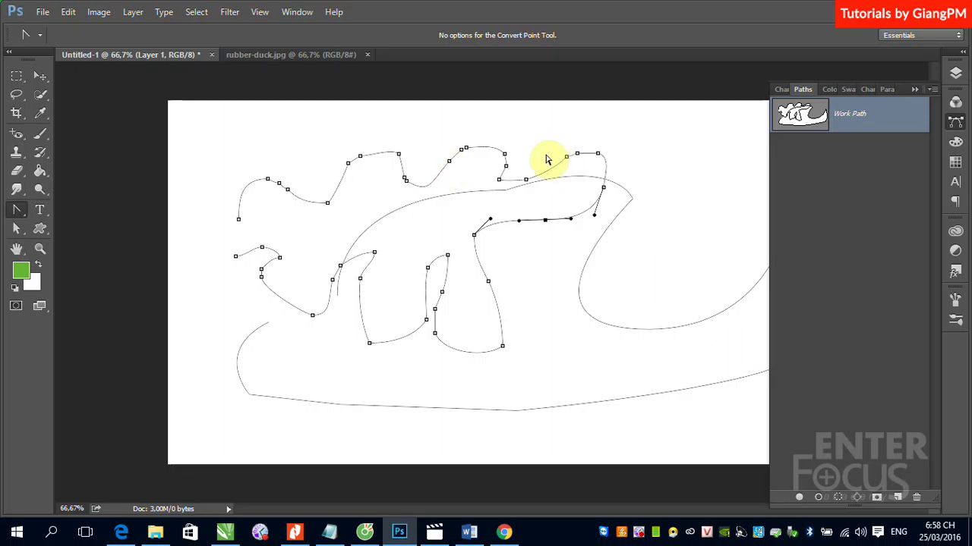
pyautogui.moveTo(412, 193); pyautogui.dragTo(531, 373)
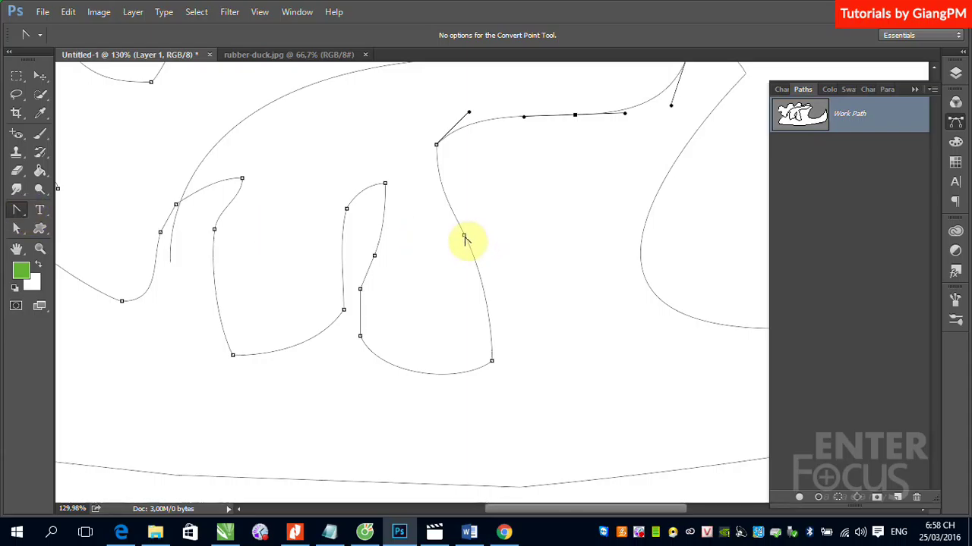
pyautogui.click(464, 237)
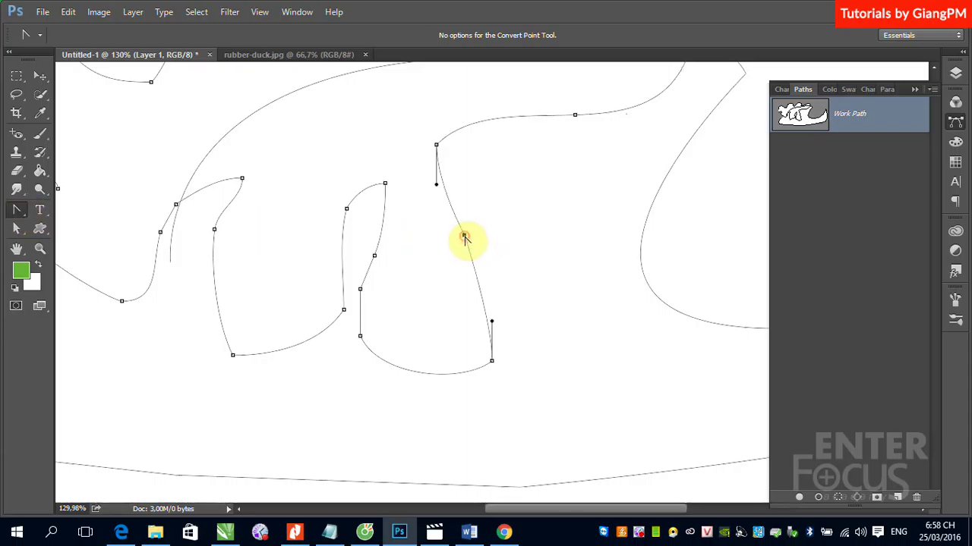
pyautogui.click(436, 144)
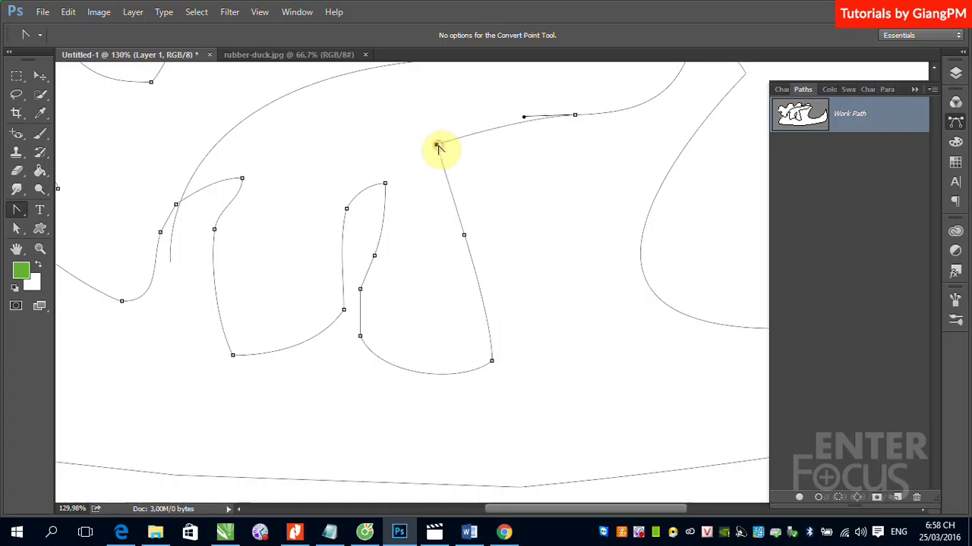
pyautogui.click(492, 361)
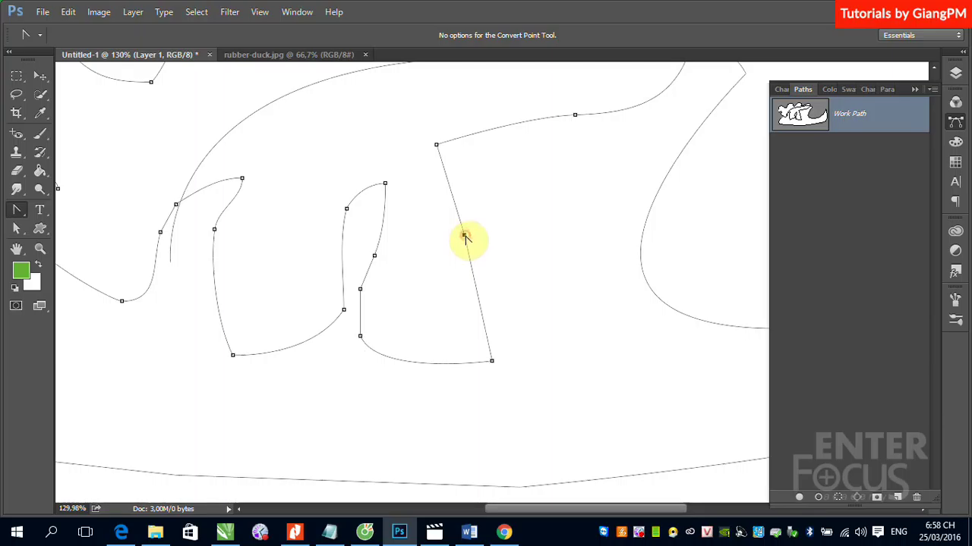
pyautogui.click(464, 236)
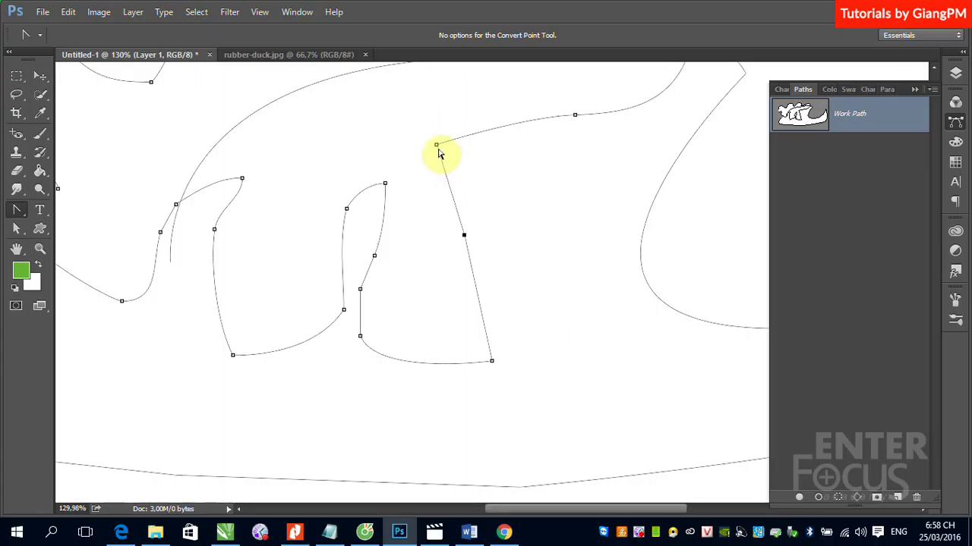
pyautogui.moveTo(437, 146); pyautogui.dragTo(430, 170)
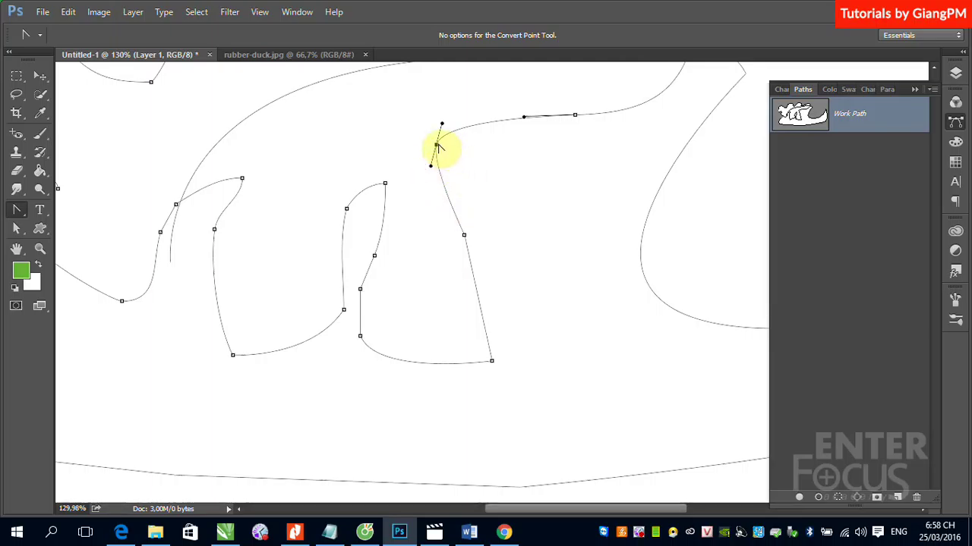
pyautogui.click(436, 146)
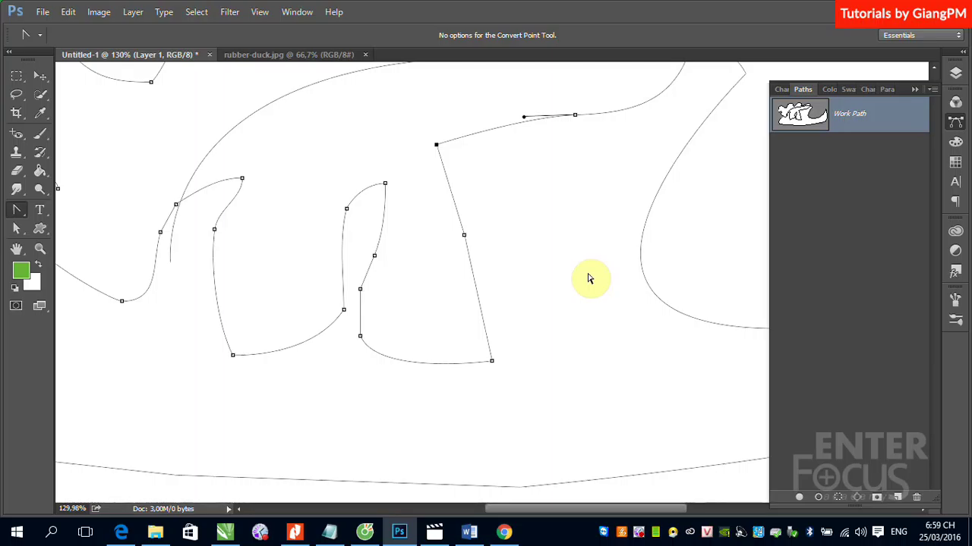
# Switch to the Direct Selection Tool, zoom out, and bring up rubber-duck.jpg
pyautogui.click(17, 230)
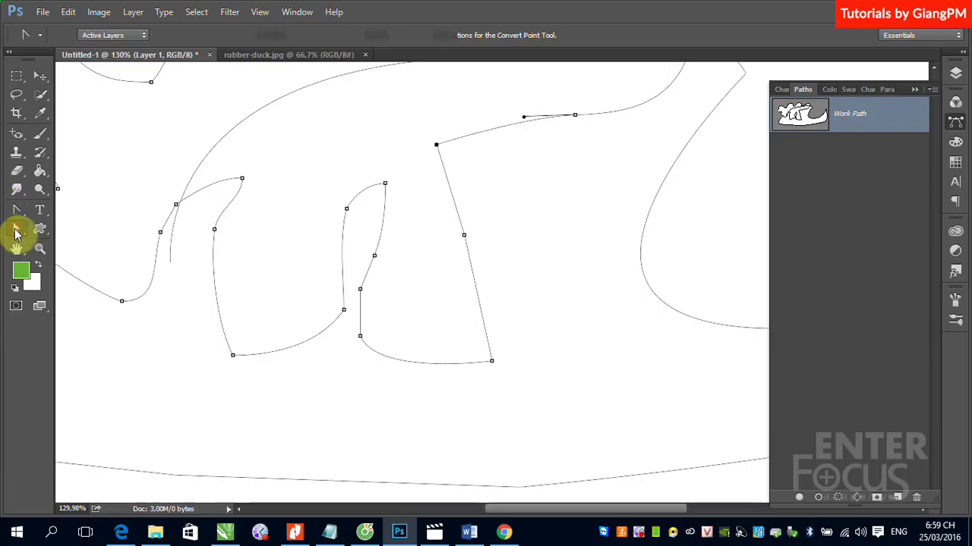
pyautogui.rightClick(16, 232)
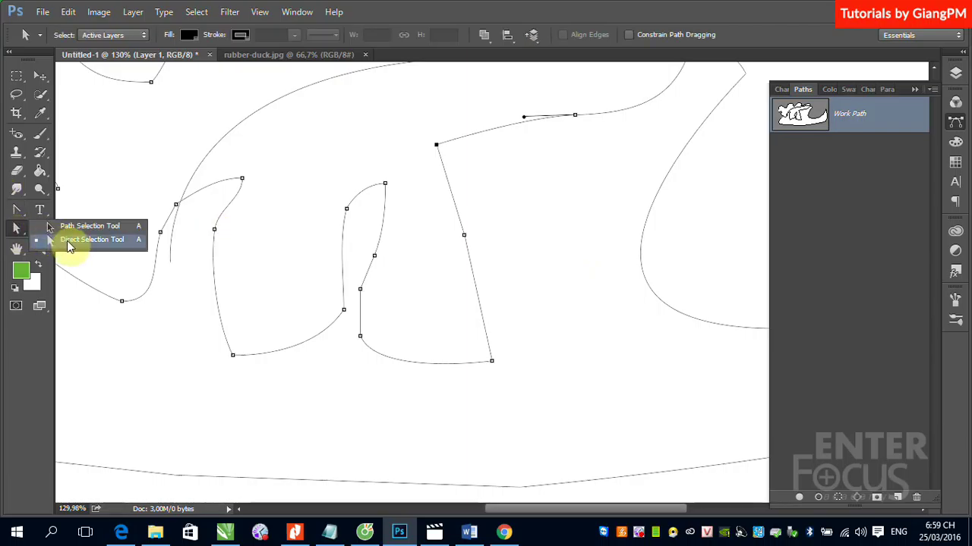
pyautogui.click(70, 240)
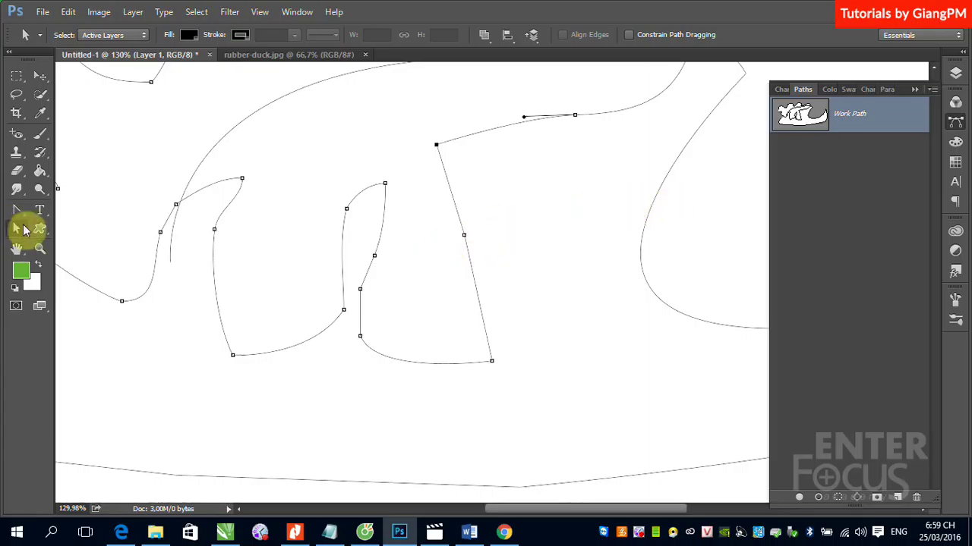
pyautogui.rightClick(19, 232)
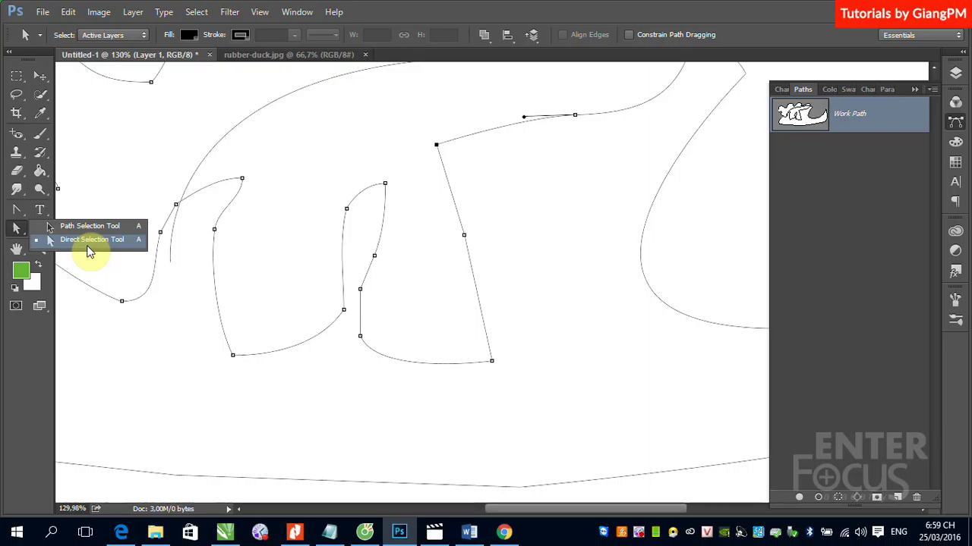
pyautogui.click(89, 252)
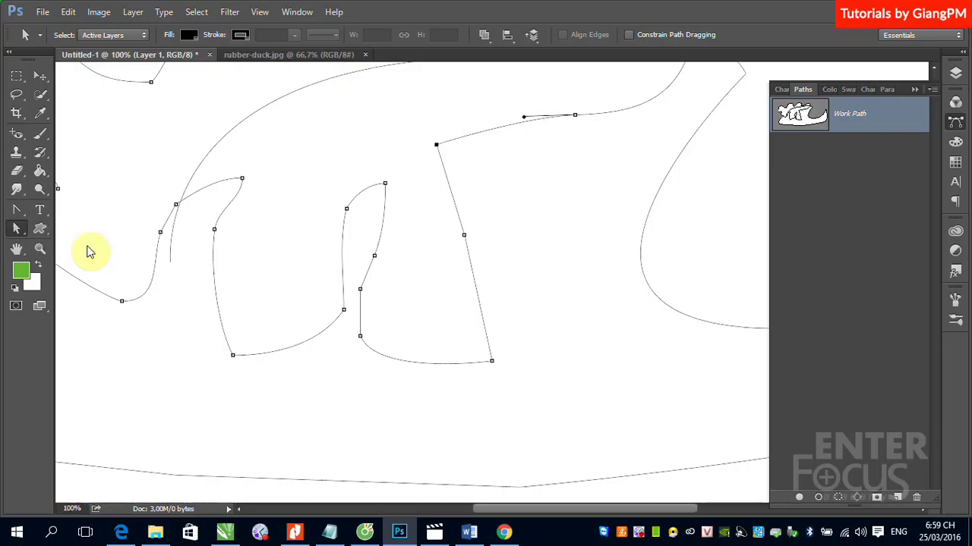
pyautogui.hotkey('ctrl', '-')
pyautogui.hotkey('ctrl', '-')
pyautogui.hotkey('ctrl', '-')
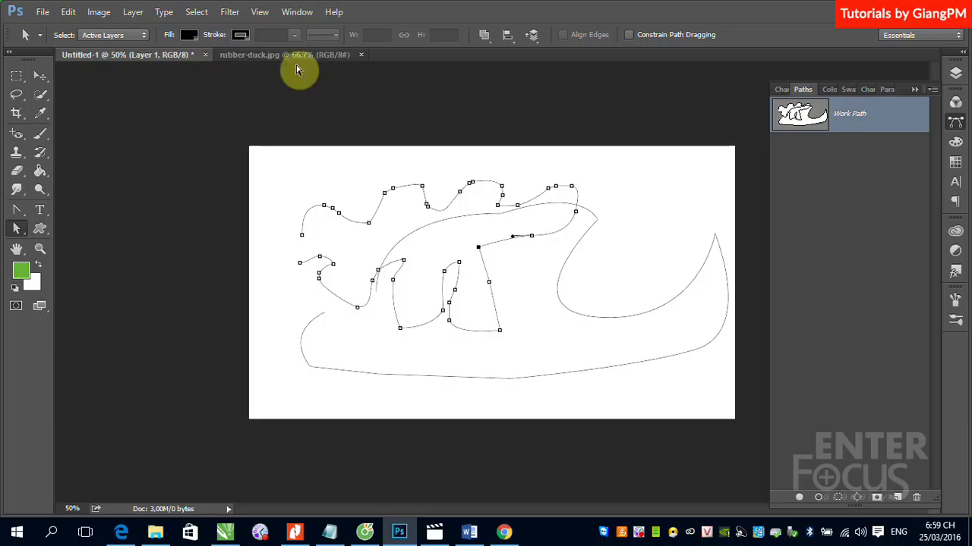
pyautogui.click(262, 55)
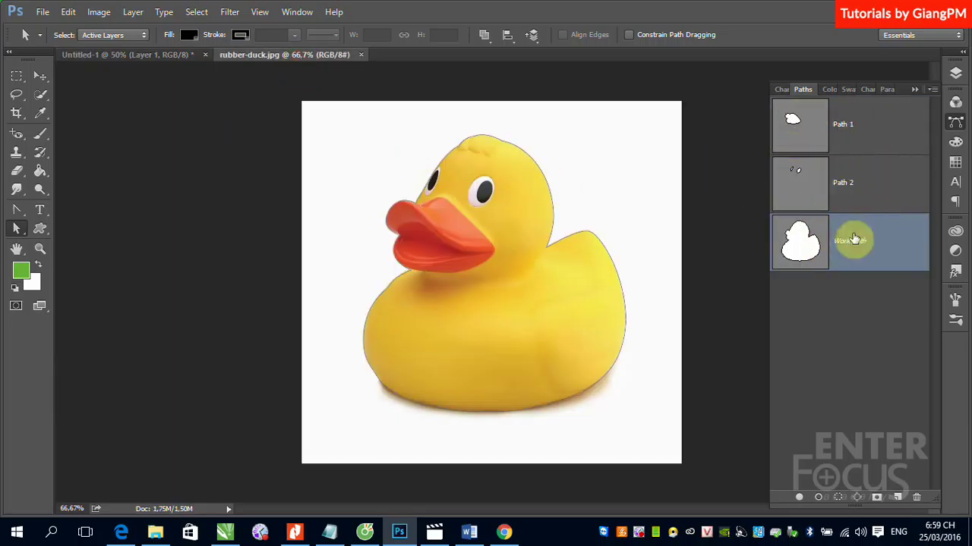
# Nudge the duck outline path and shrink it to about 61% with Free Transform
pyautogui.moveTo(17, 231); pyautogui.dragTo(84, 230)
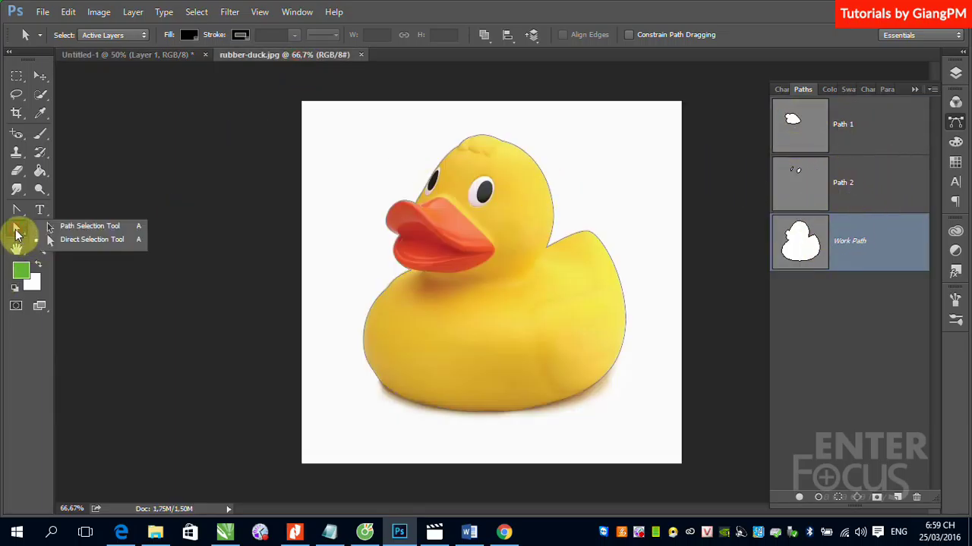
pyautogui.click(539, 170)
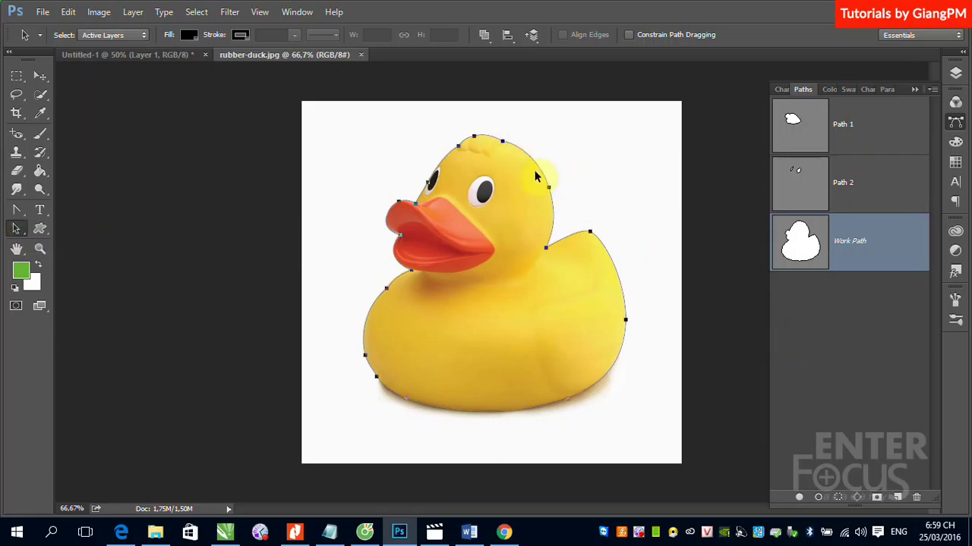
pyautogui.moveTo(538, 170)
pyautogui.mouseDown()
pyautogui.moveTo(515, 177)
pyautogui.moveTo(538, 172)
pyautogui.mouseUp()
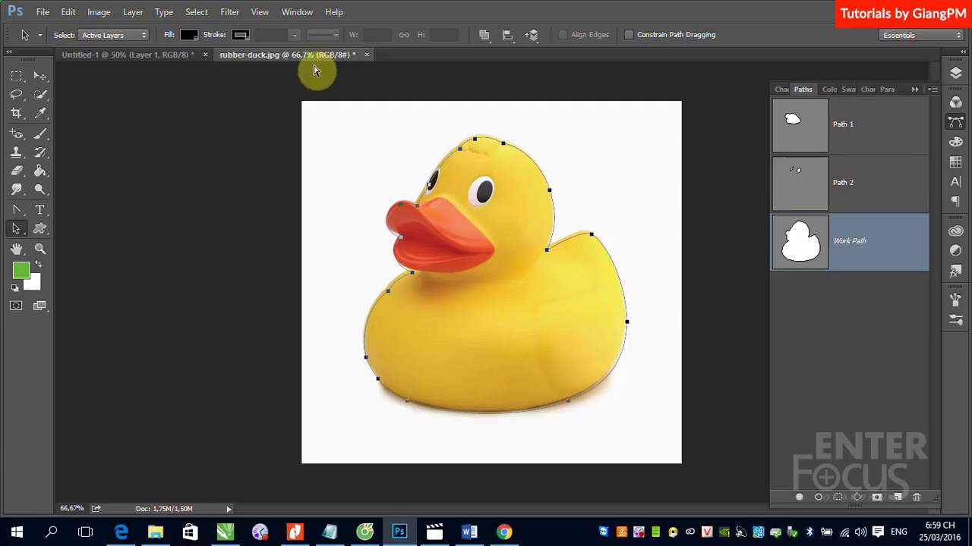
pyautogui.hotkey('ctrl', 't')
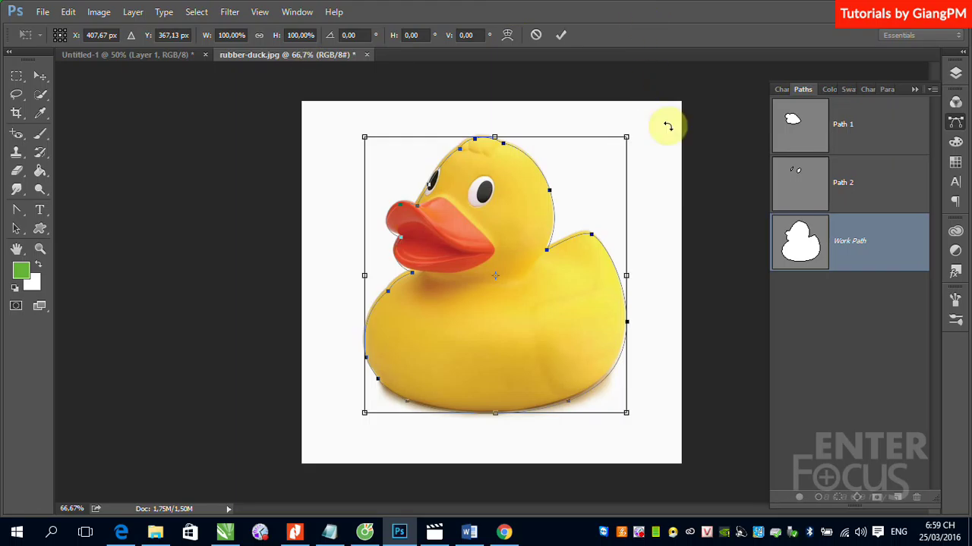
pyautogui.moveTo(625, 137); pyautogui.dragTo(529, 245)
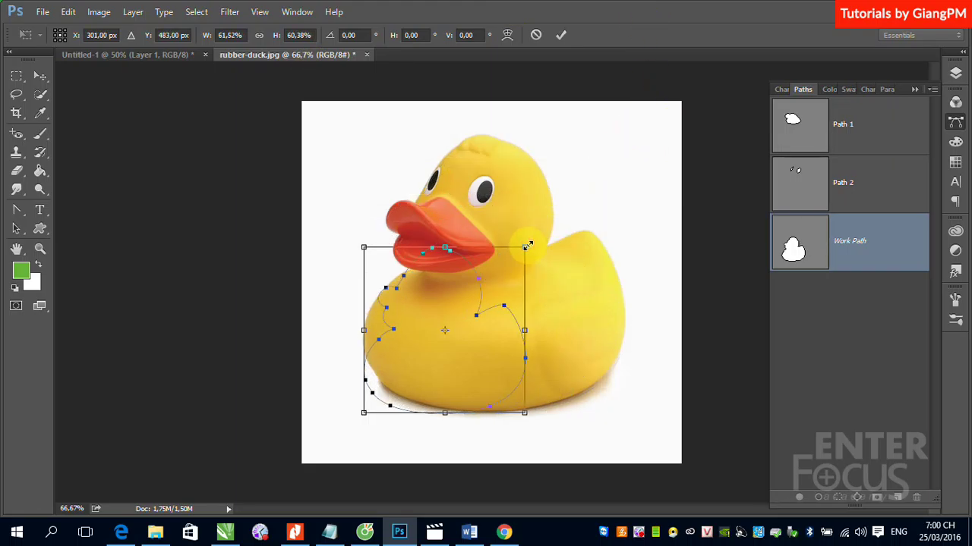
pyautogui.press('Return')
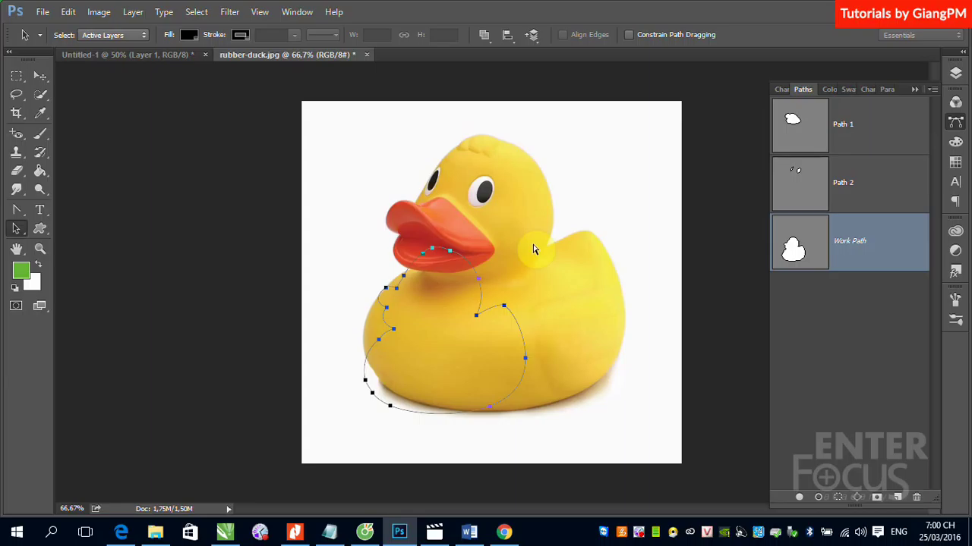
# Undo the transform to restore the full duck outline and reactivate Work Path
pyautogui.hotkey('ctrl', 'z')
pyautogui.press('Escape')
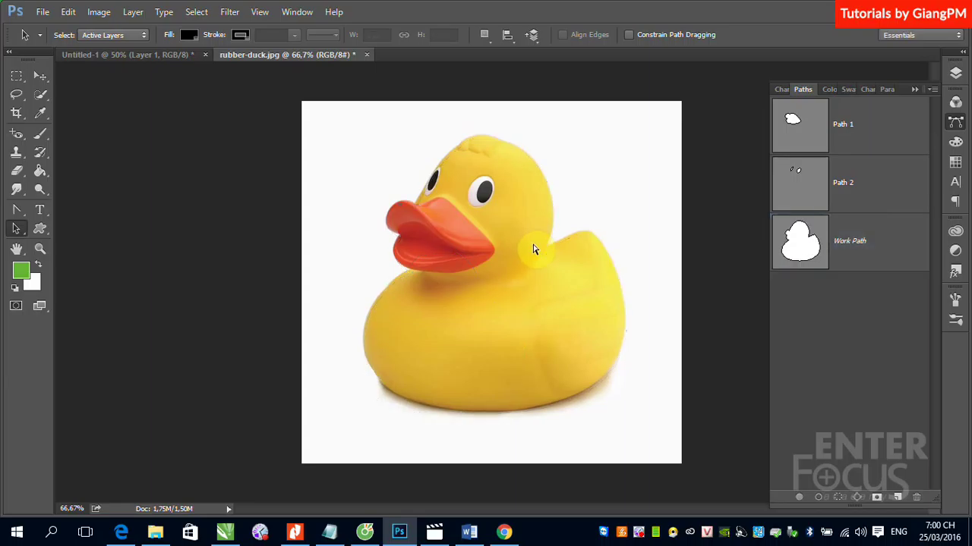
pyautogui.click(876, 239)
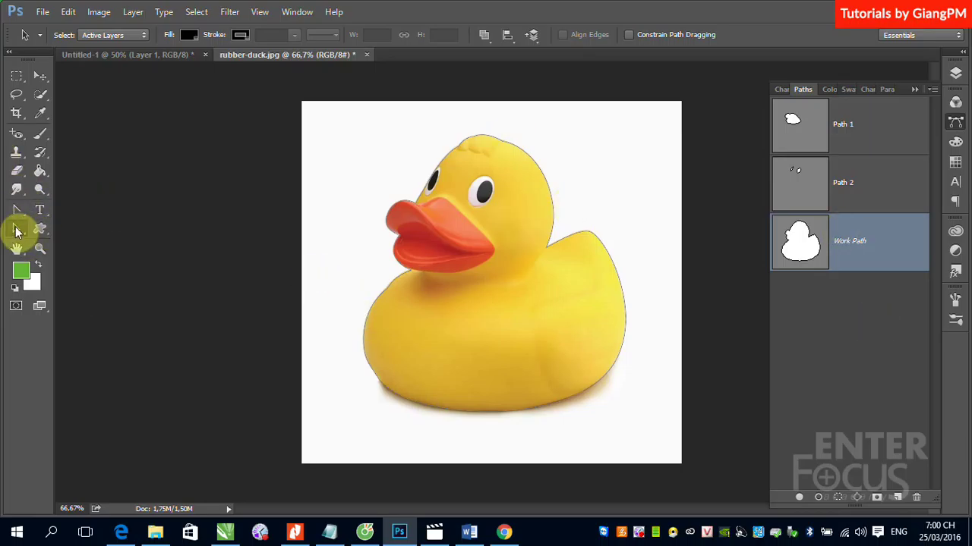
pyautogui.moveTo(18, 231); pyautogui.dragTo(64, 243)
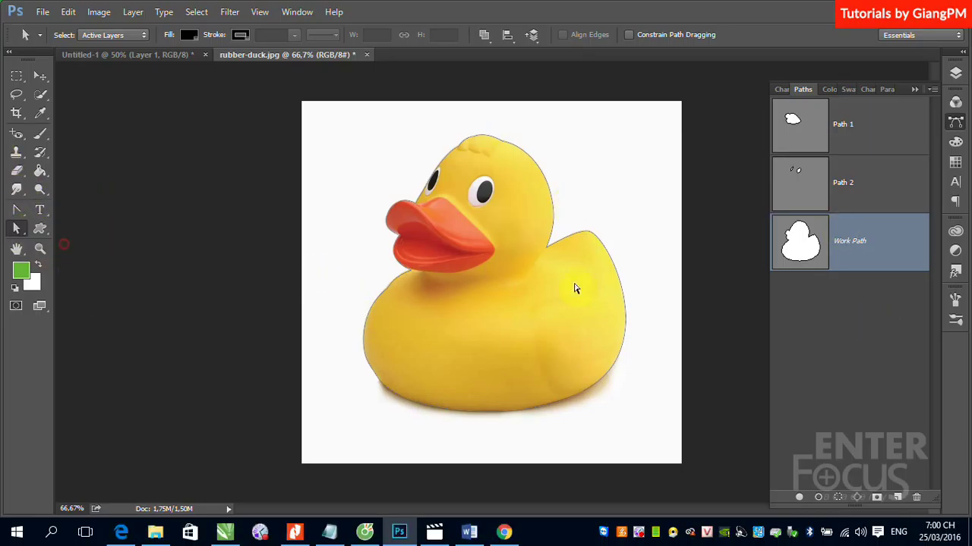
# Select the duck outline, try Subtract Front Shape, then revert to Combine Shapes
pyautogui.click(568, 239)
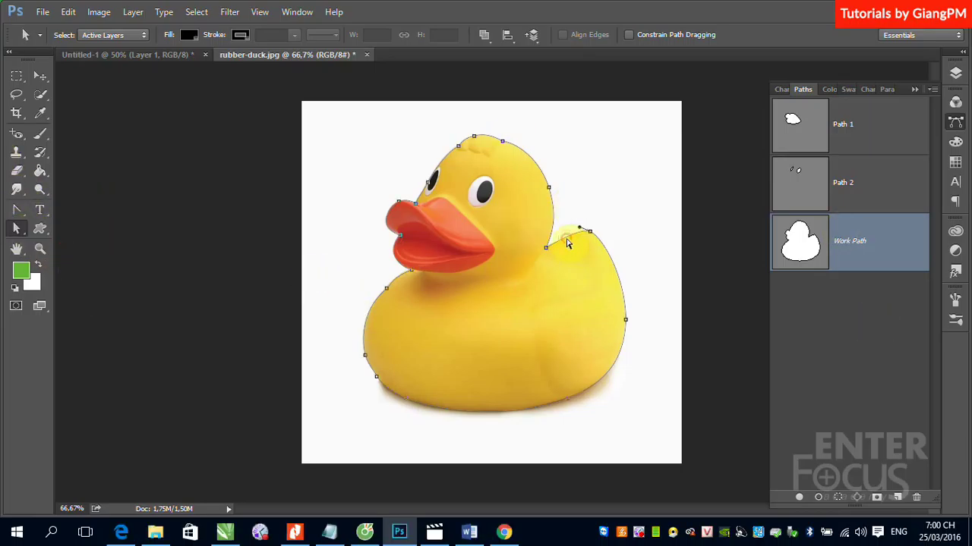
pyautogui.click(625, 321)
pyautogui.click(484, 35)
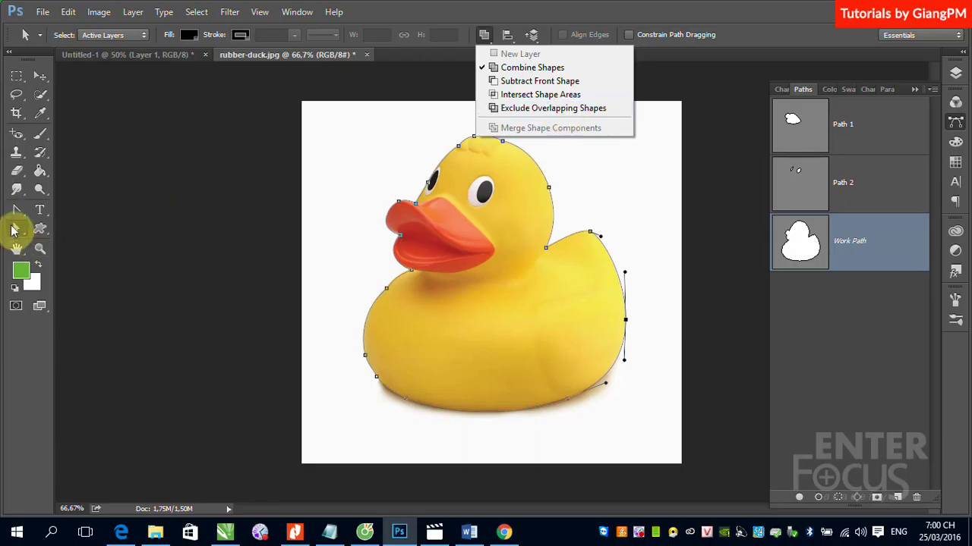
pyautogui.click(520, 83)
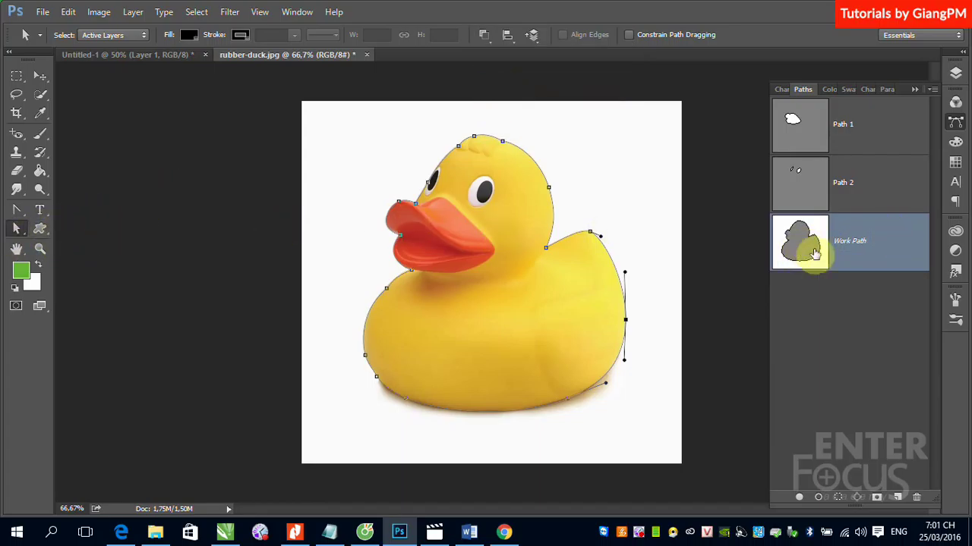
pyautogui.click(493, 42)
pyautogui.click(507, 66)
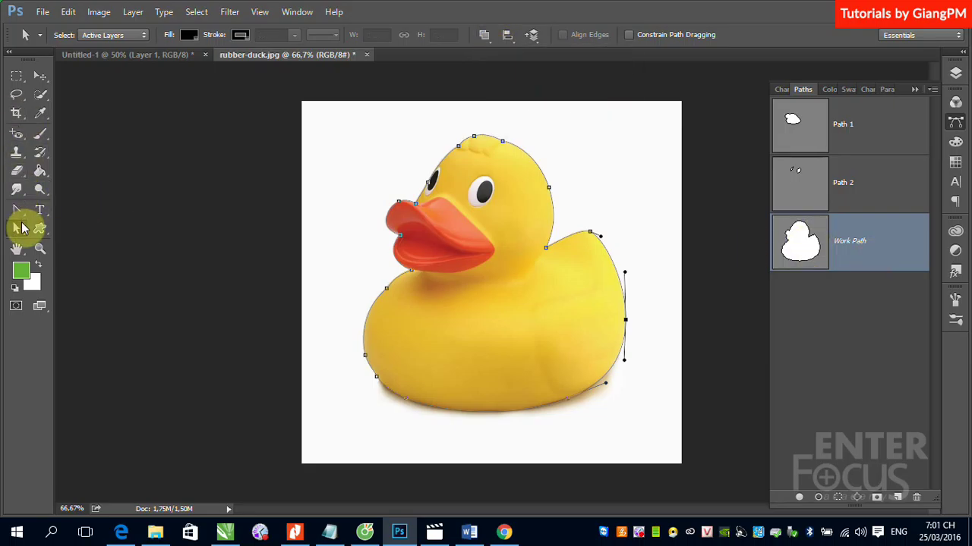
# Trace a closed Pen path around the duck's right eye
pyautogui.moveTo(14, 212); pyautogui.dragTo(54, 206)
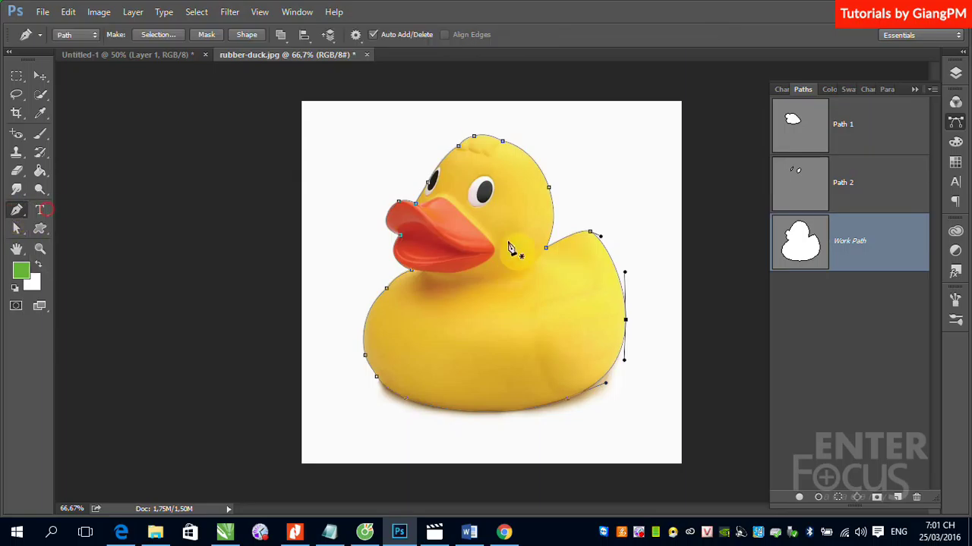
pyautogui.click(474, 178)
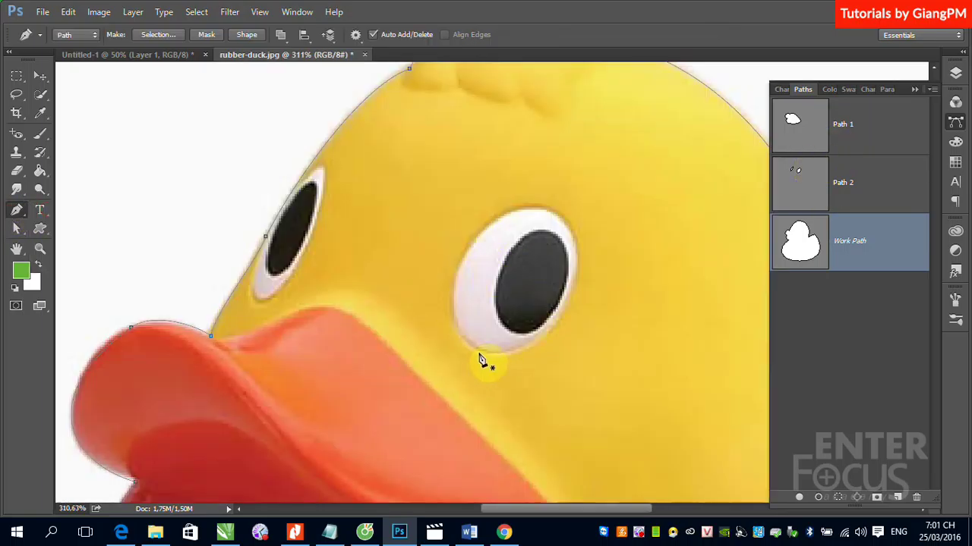
pyautogui.click(476, 353)
pyautogui.moveTo(455, 261)
pyautogui.mouseDown()
pyautogui.moveTo(484, 220)
pyautogui.moveTo(484, 197)
pyautogui.mouseUp()
pyautogui.moveTo(549, 207); pyautogui.dragTo(573, 221)
pyautogui.moveTo(572, 293); pyautogui.dragTo(554, 356)
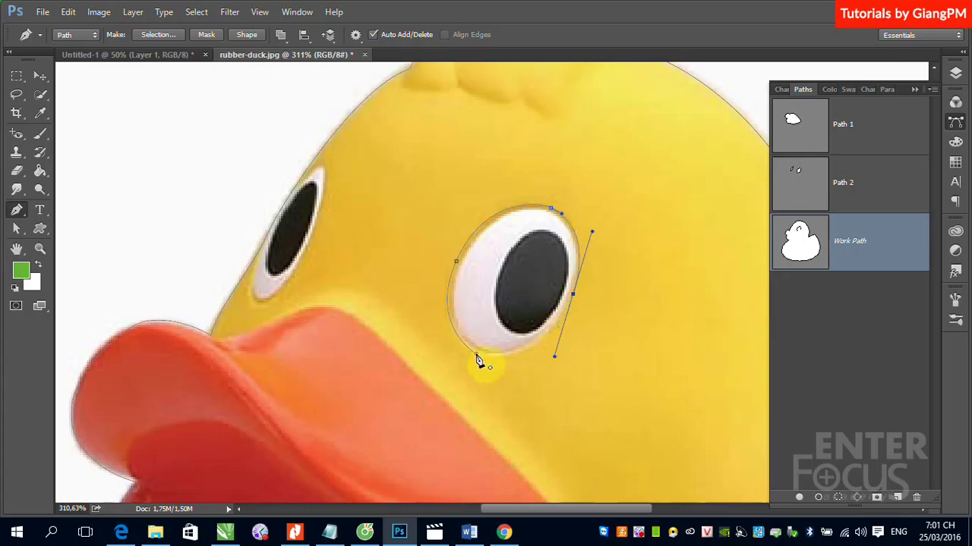
pyautogui.moveTo(477, 354)
pyautogui.mouseDown()
pyautogui.moveTo(452, 342)
pyautogui.moveTo(462, 354)
pyautogui.mouseUp()
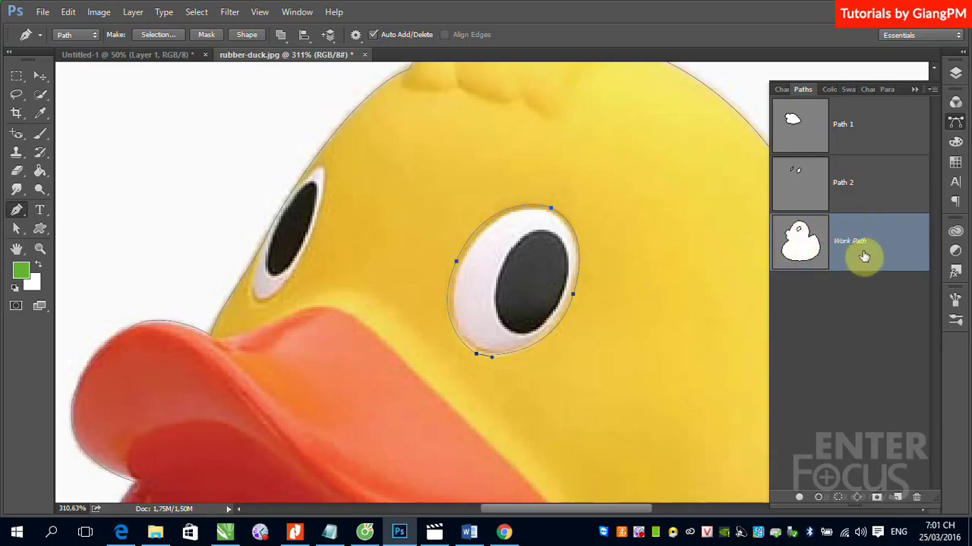
# Set Subtract Front Shape and trace a closed path around the left eye
pyautogui.click(280, 34)
pyautogui.click(317, 89)
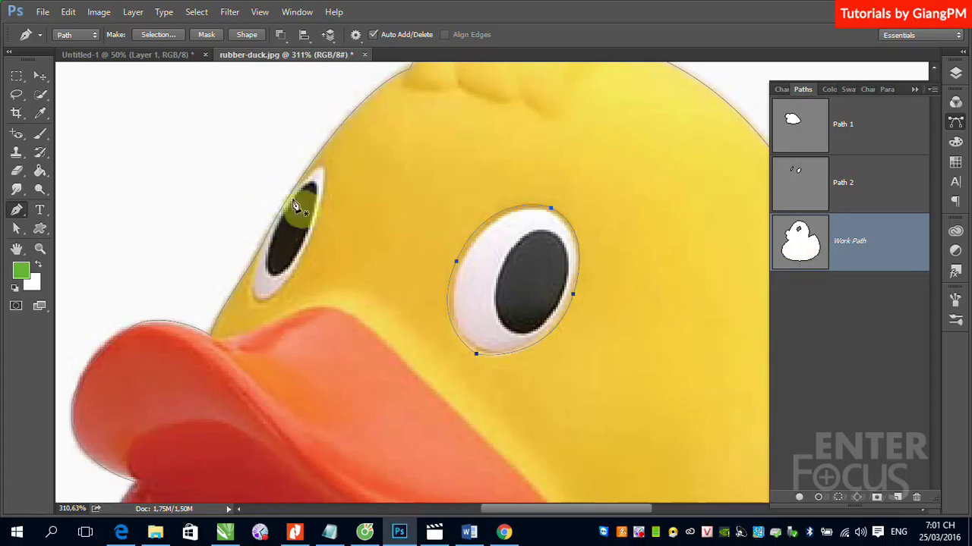
pyautogui.click(257, 303)
pyautogui.moveTo(252, 281); pyautogui.dragTo(254, 263)
pyautogui.moveTo(321, 165); pyautogui.dragTo(340, 174)
pyautogui.moveTo(310, 231)
pyautogui.mouseDown()
pyautogui.moveTo(311, 255)
pyautogui.moveTo(303, 248)
pyautogui.mouseUp()
pyautogui.moveTo(257, 305); pyautogui.dragTo(233, 306)
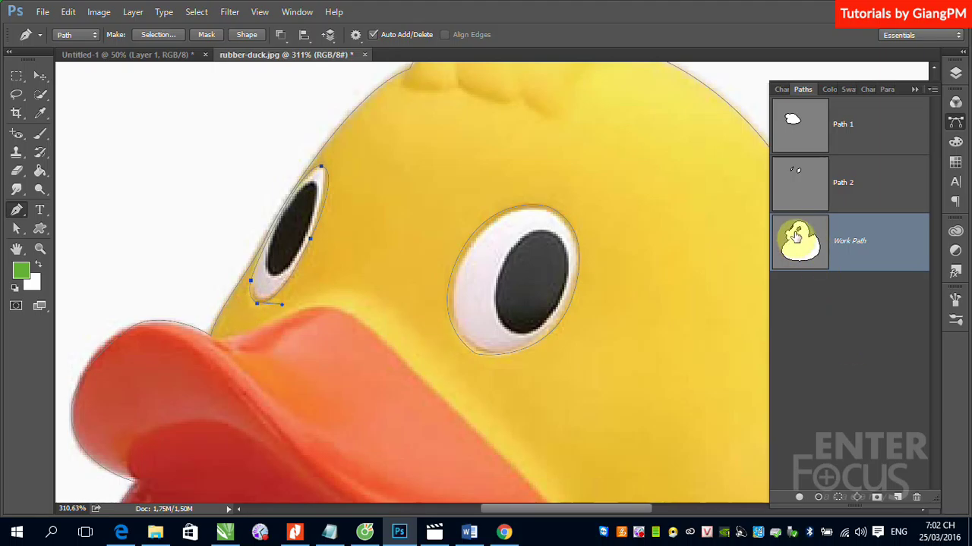
pyautogui.click(40, 77)
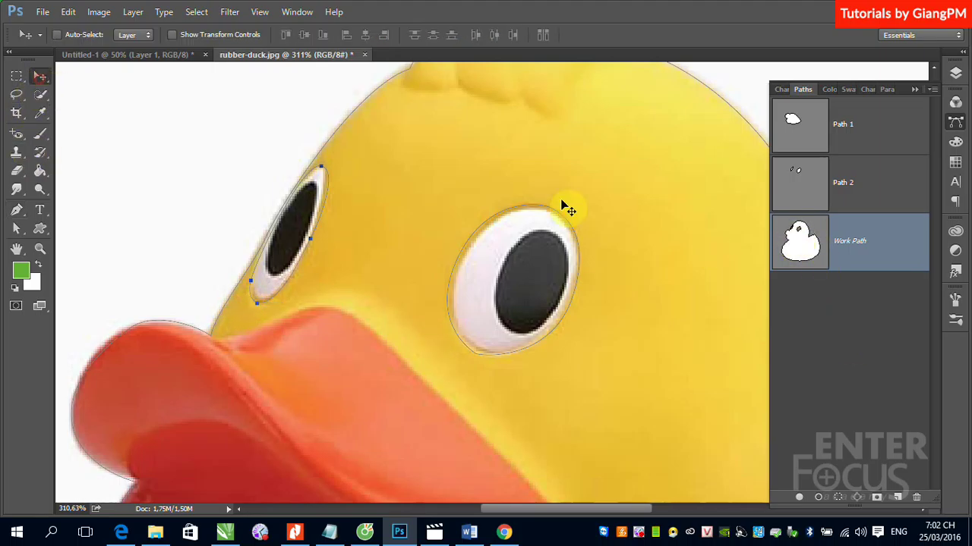
pyautogui.hotkey('ctrl', '1')
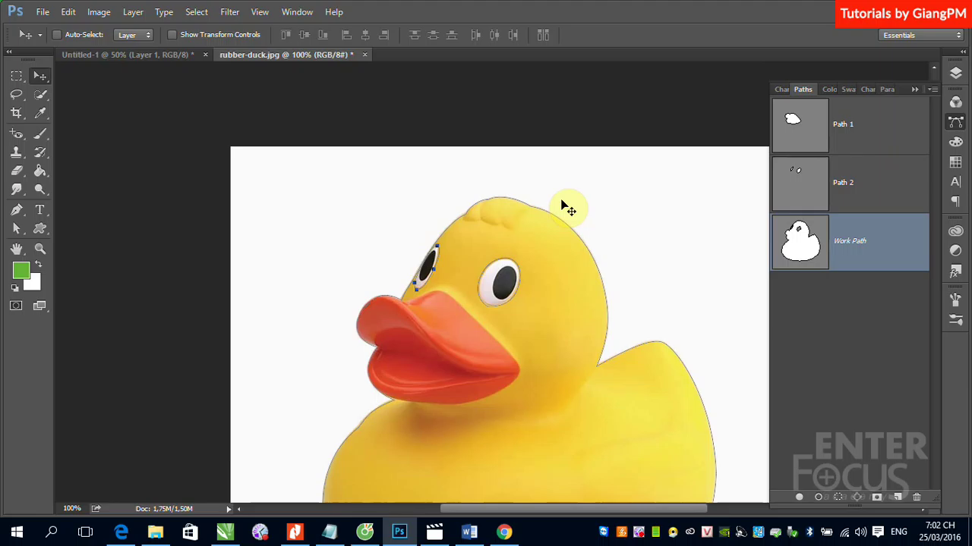
pyautogui.moveTo(508, 361); pyautogui.dragTo(473, 258)
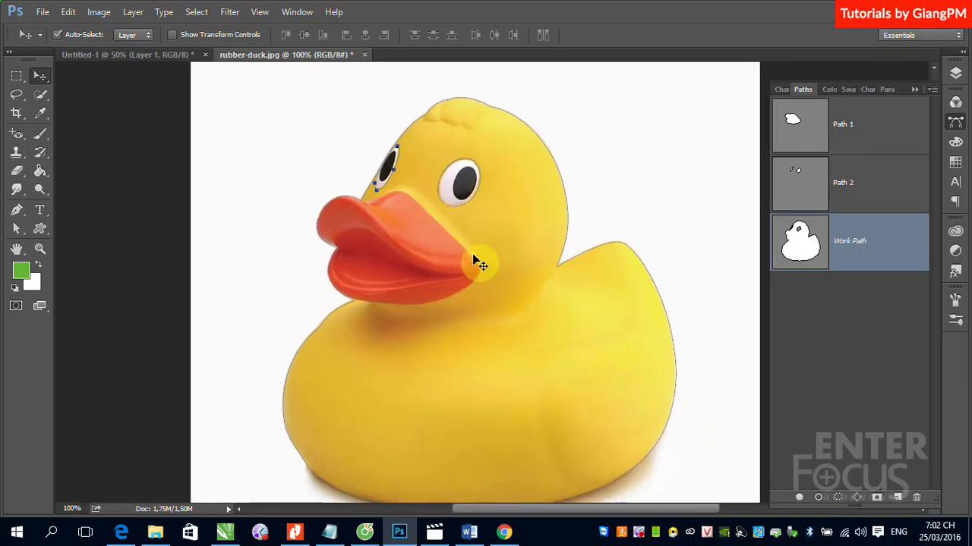
pyautogui.hotkey('ctrl', '-')
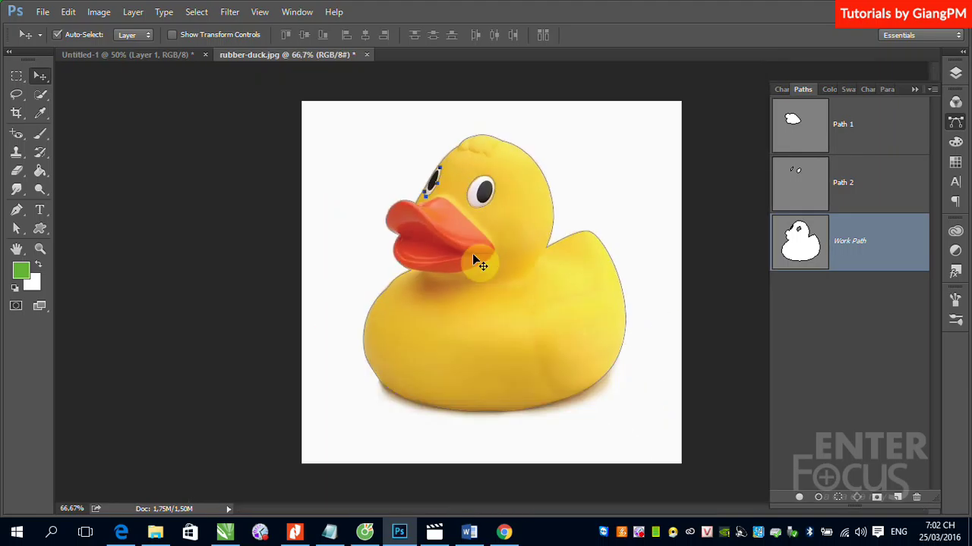
pyautogui.hotkey('ctrl', 'Return')
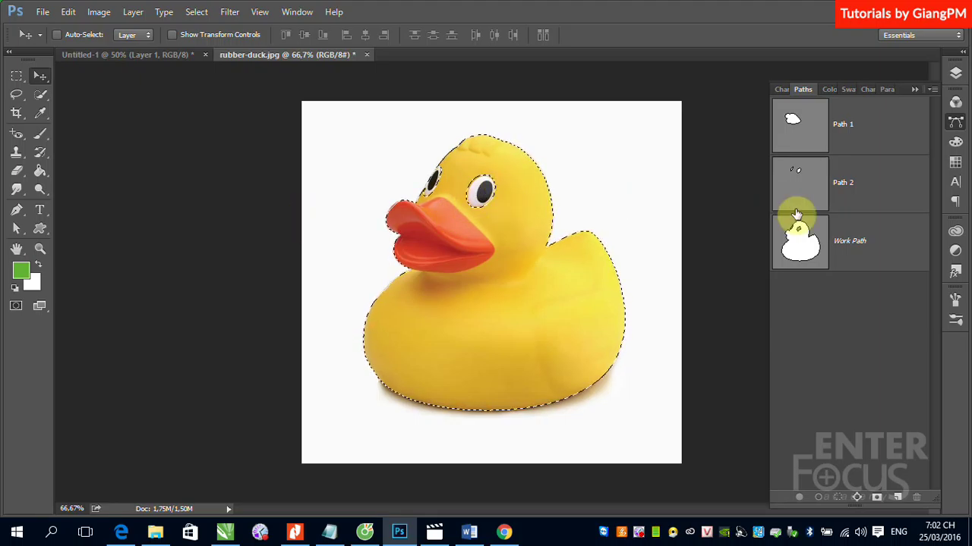
pyautogui.keyDown('ctrl'); pyautogui.click(797, 174); pyautogui.keyUp('ctrl')
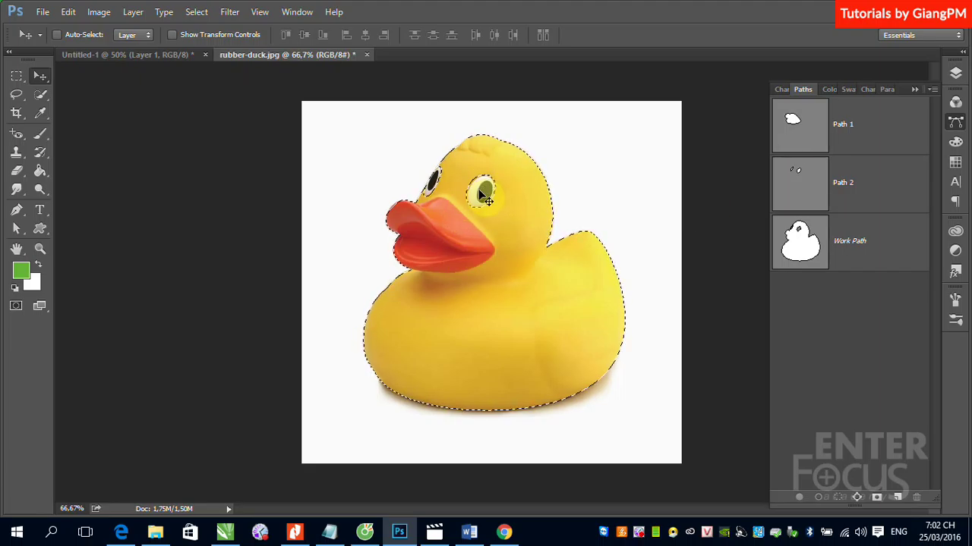
pyautogui.press('ctrl')
pyautogui.hotkey('ctrl', 'd')
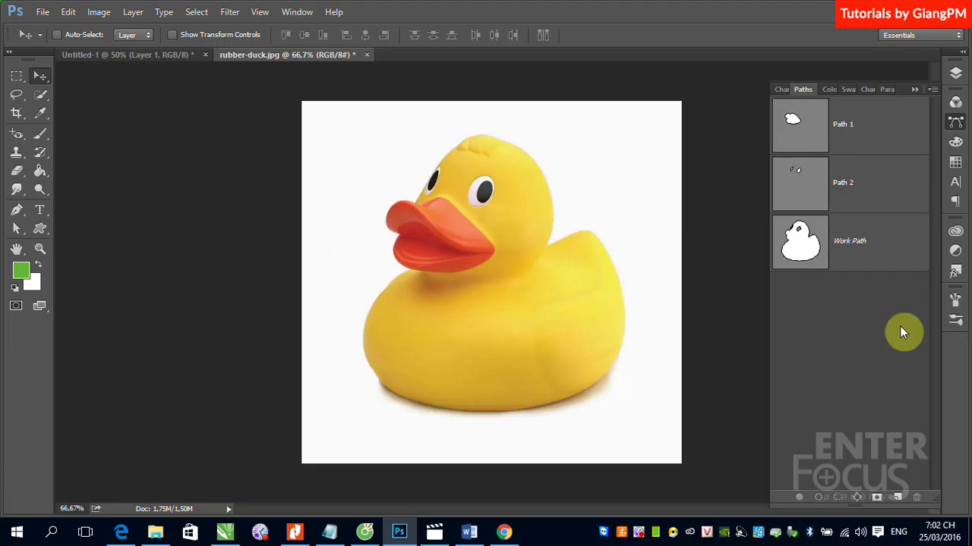
pyautogui.click(855, 248)
pyautogui.click(16, 229)
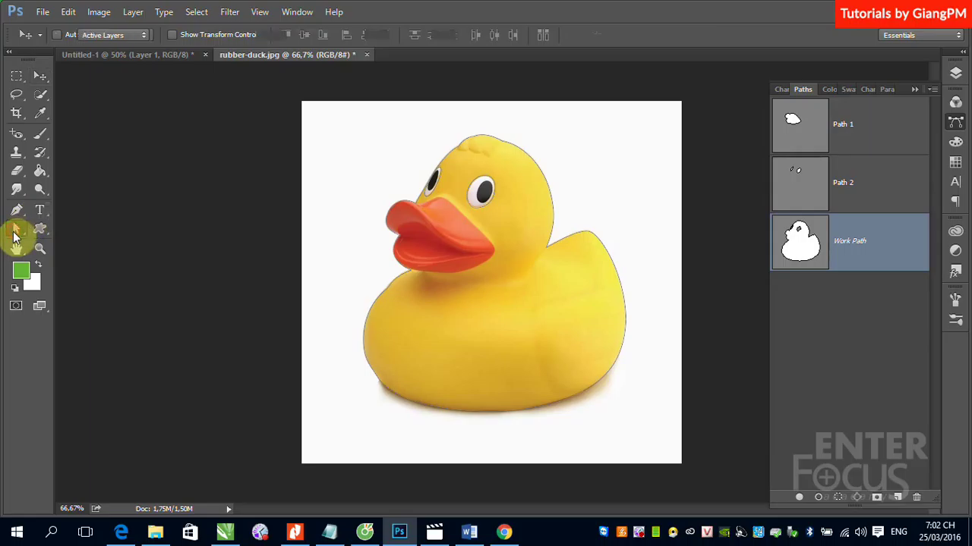
pyautogui.click(83, 240)
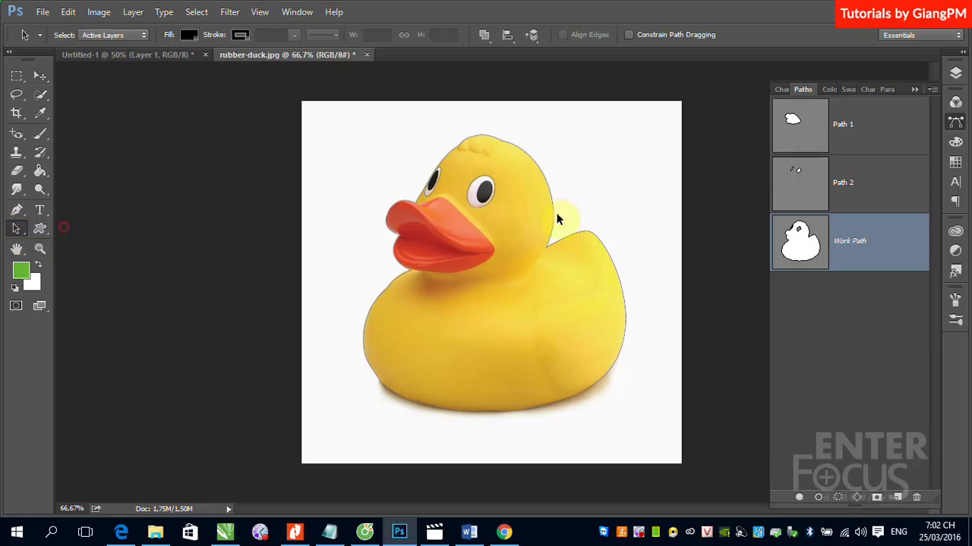
pyautogui.click(545, 176)
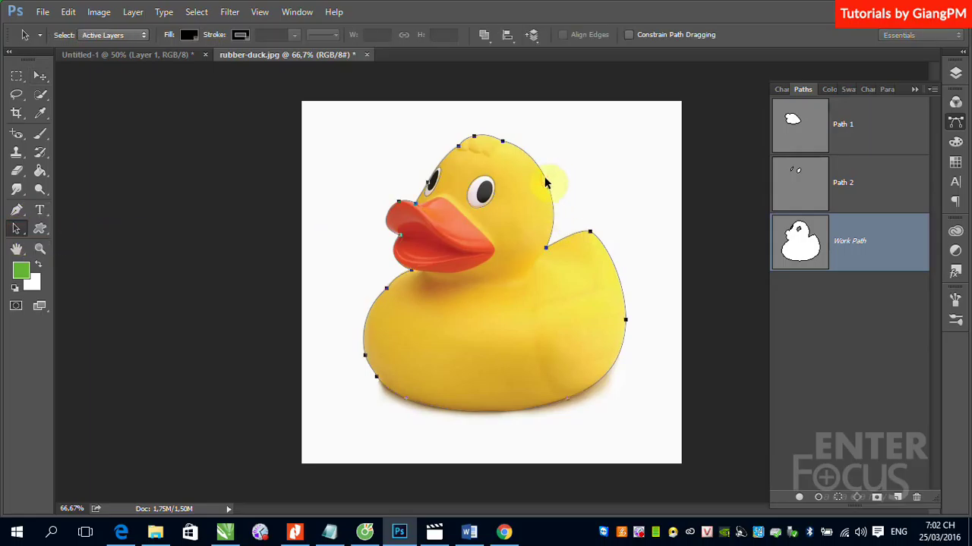
pyautogui.click(494, 182)
pyautogui.click(437, 188)
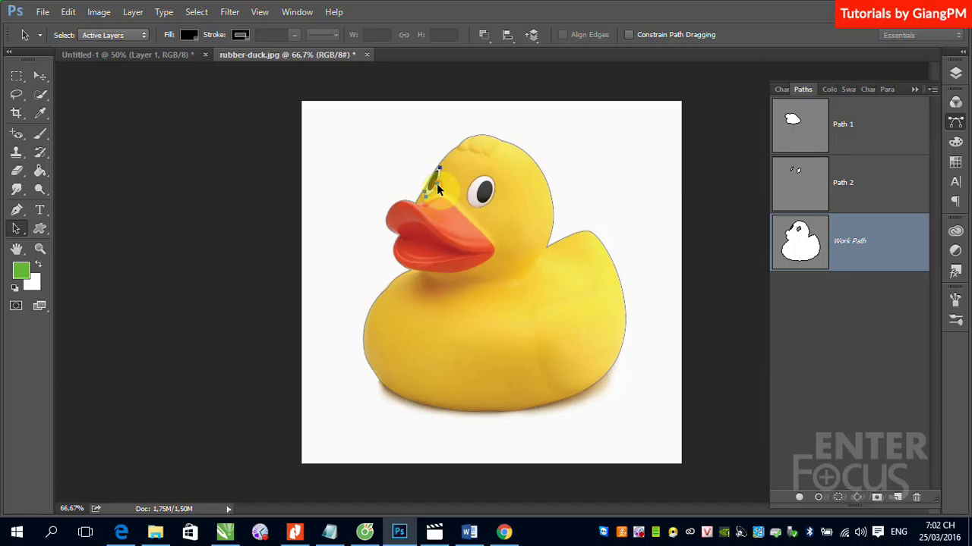
pyautogui.moveTo(433, 189); pyautogui.dragTo(610, 179)
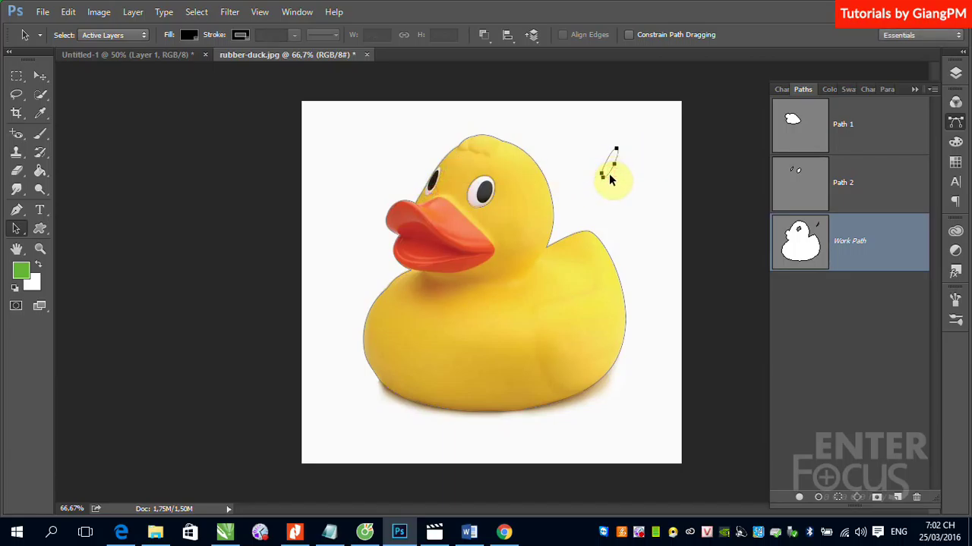
pyautogui.press('Delete')
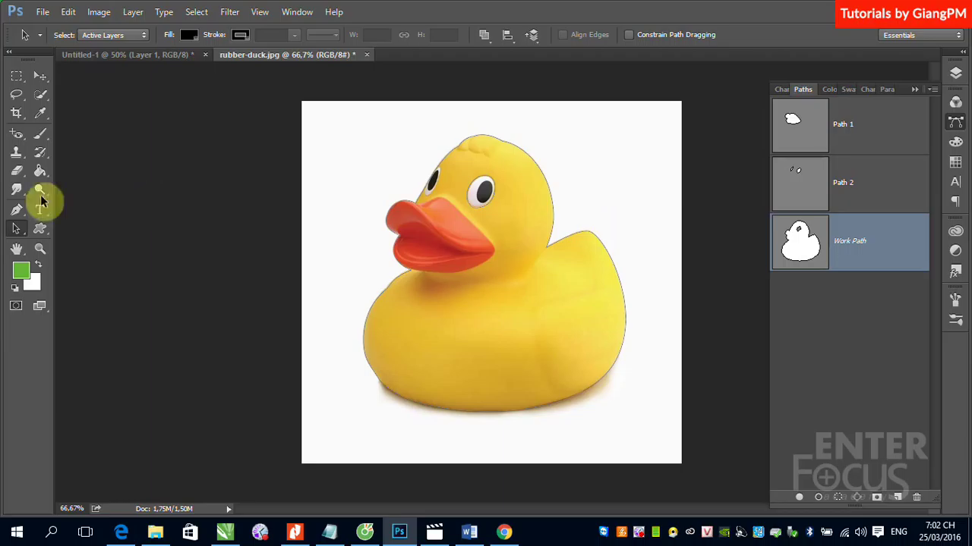
pyautogui.moveTo(16, 230); pyautogui.dragTo(70, 247)
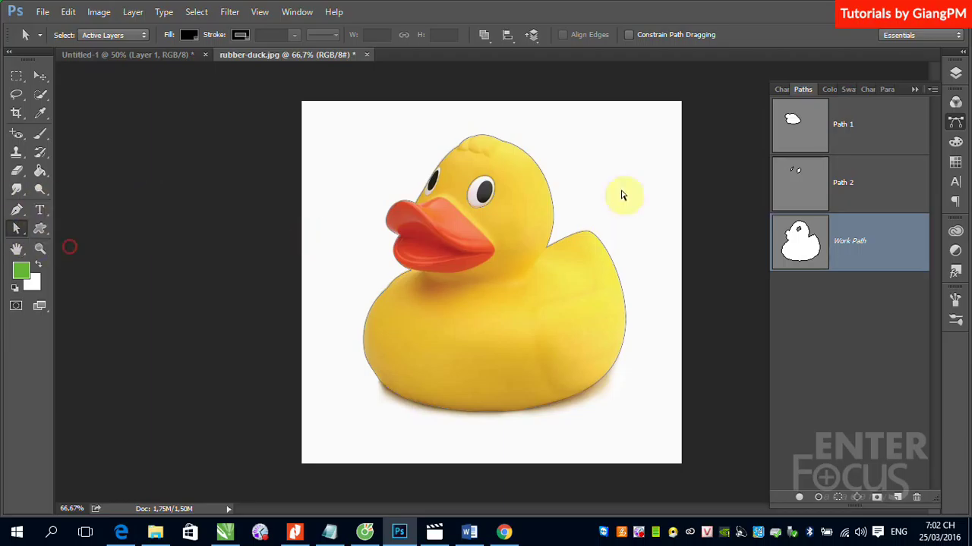
pyautogui.click(495, 199)
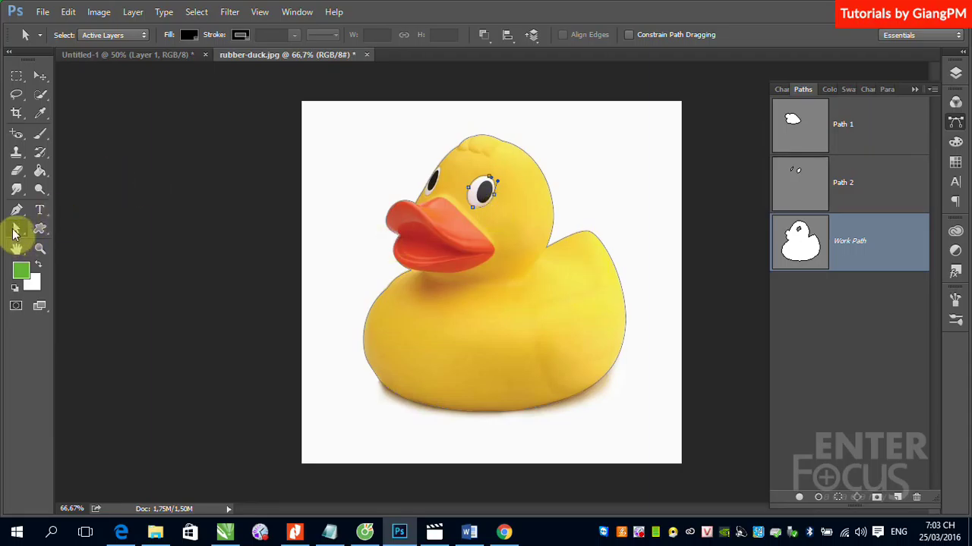
pyautogui.rightClick(17, 228)
pyautogui.click(46, 229)
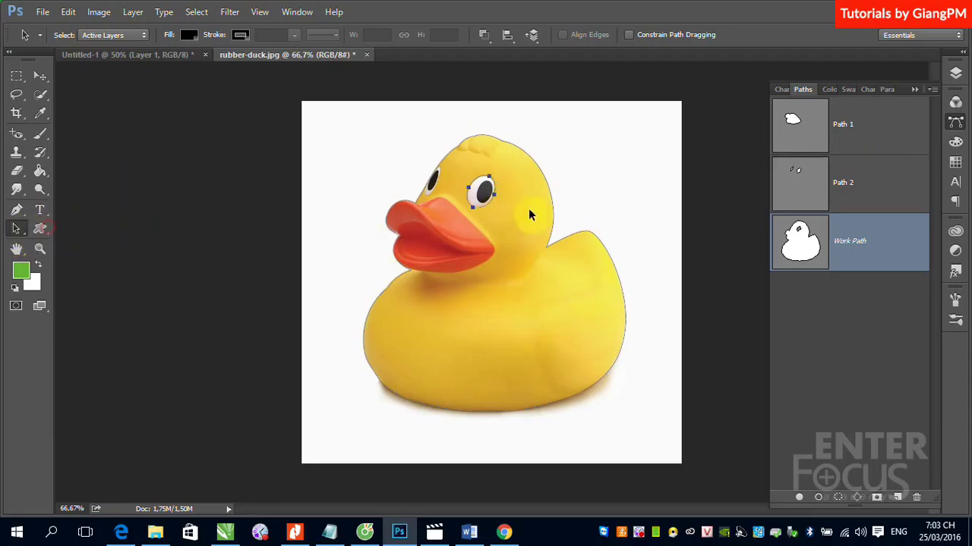
pyautogui.click(573, 211)
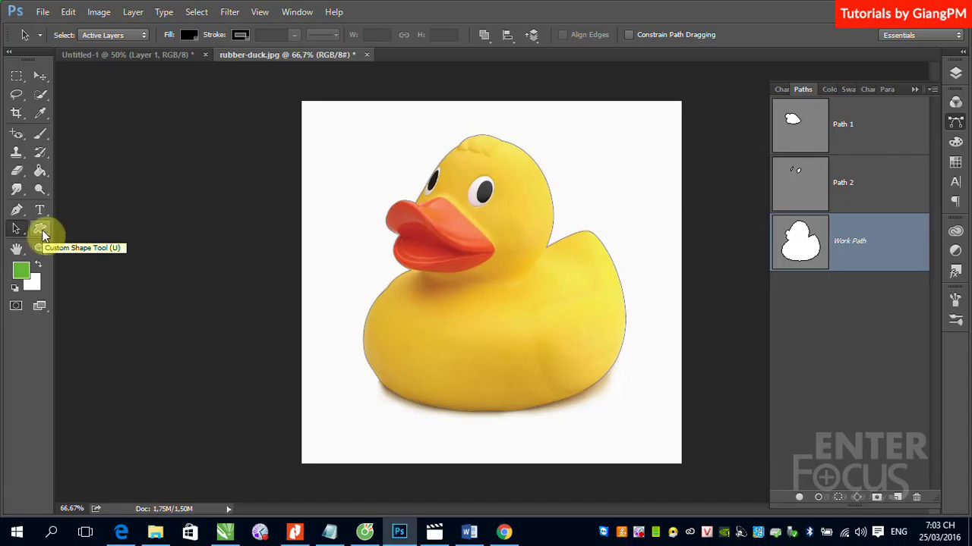
# Set the Rectangle Tool to Path mode and add a new empty Path 3
pyautogui.click(41, 230)
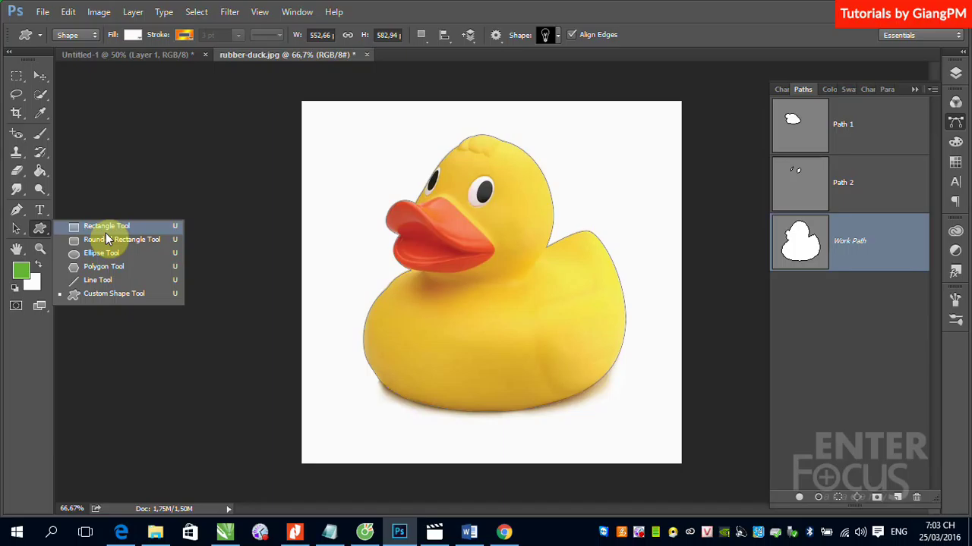
pyautogui.click(106, 236)
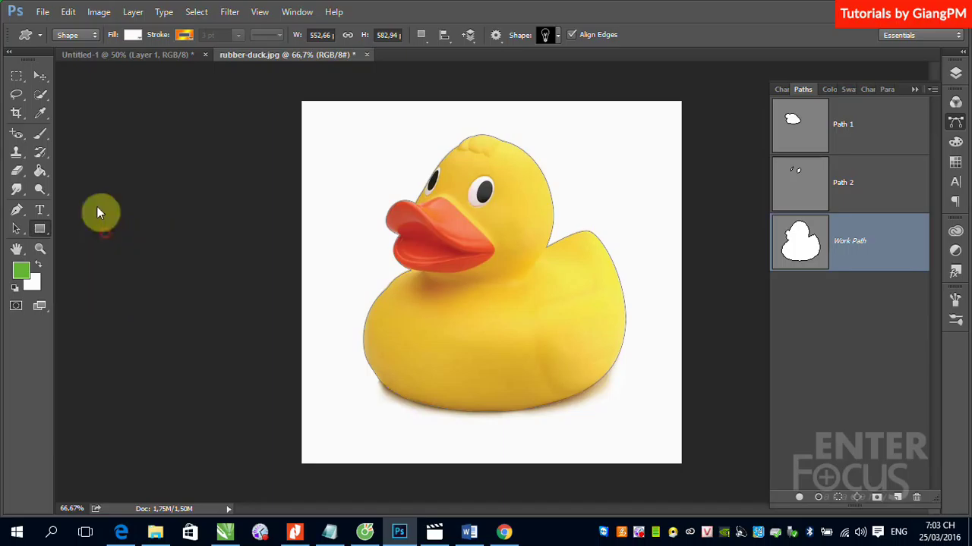
pyautogui.click(95, 38)
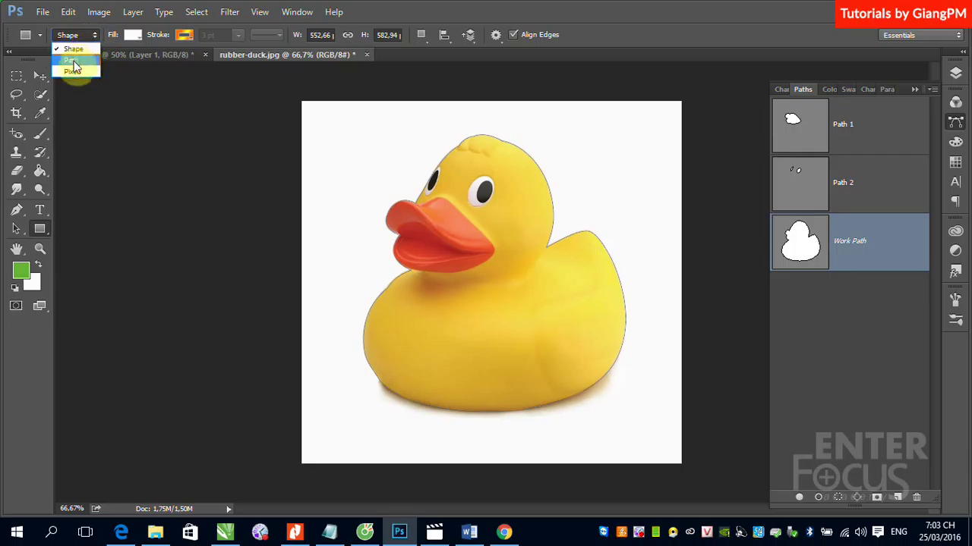
pyautogui.click(73, 61)
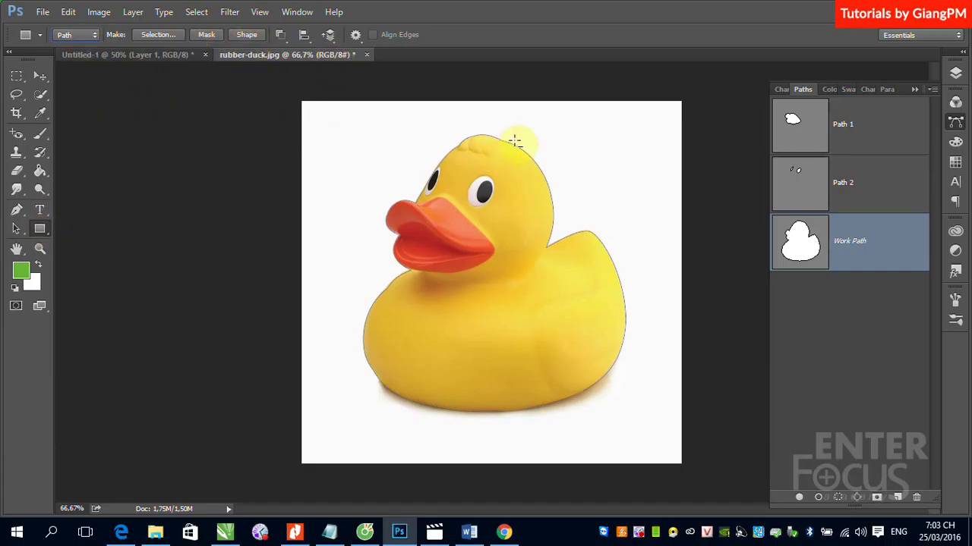
pyautogui.click(896, 497)
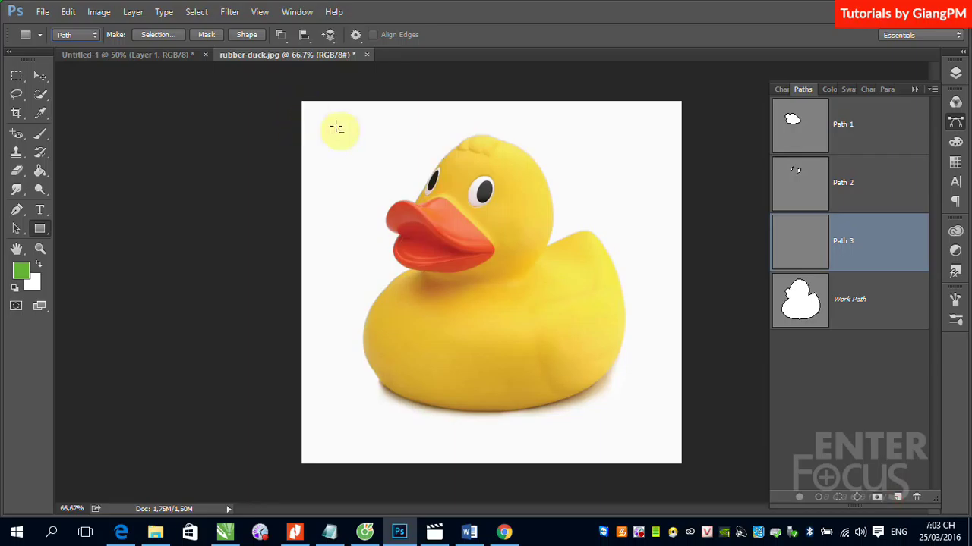
# Draw a rectangle path, set its width to 445 px, and move it over the duck's head
pyautogui.moveTo(336, 127); pyautogui.dragTo(444, 173)
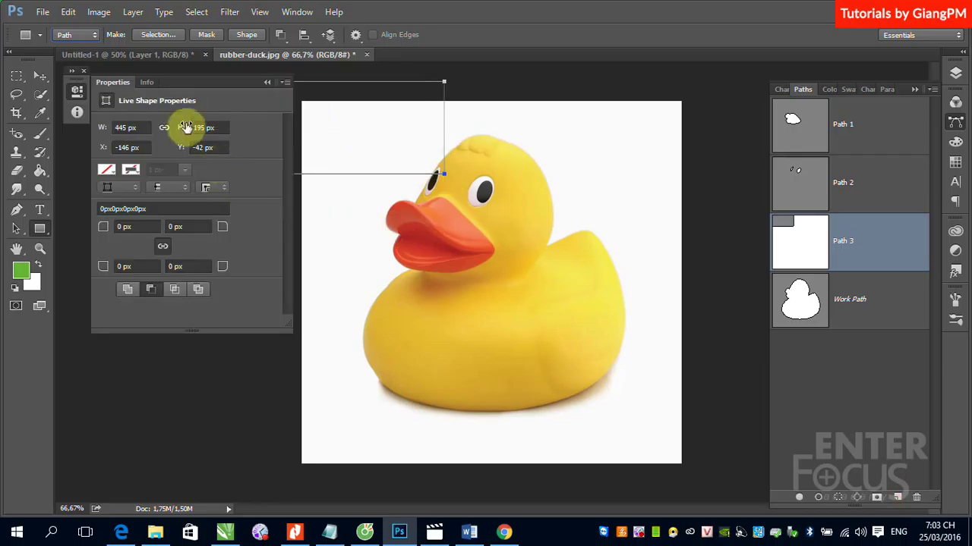
pyautogui.click(125, 128)
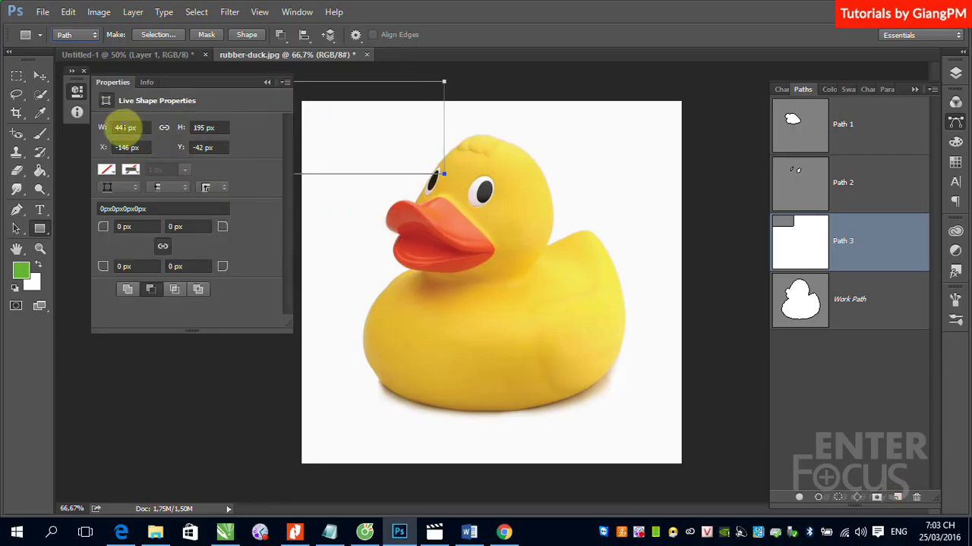
pyautogui.write('5')
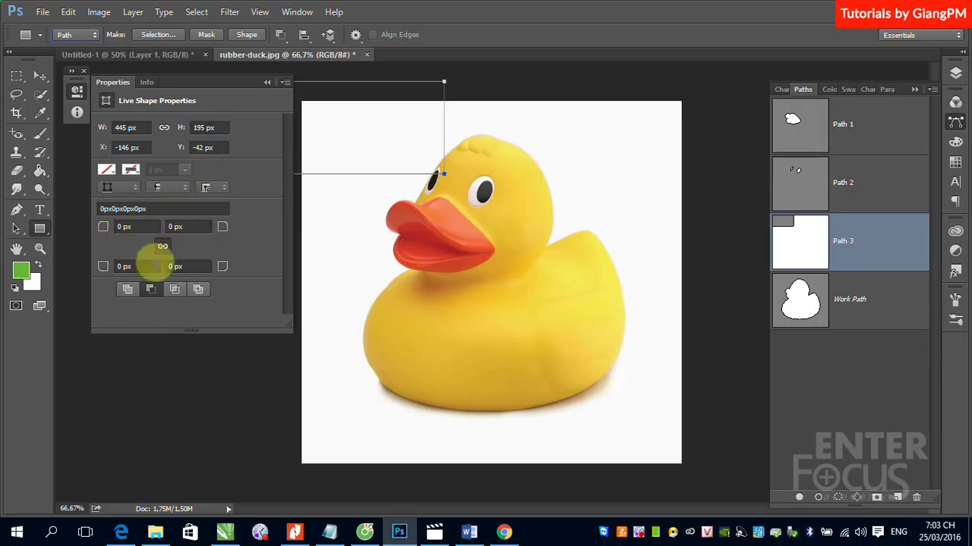
pyautogui.click(127, 291)
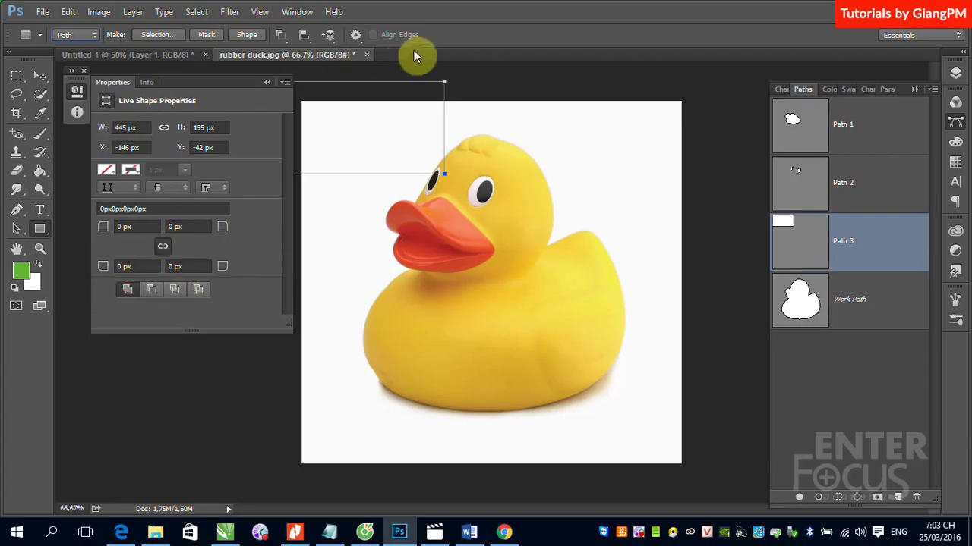
pyautogui.click(265, 83)
pyautogui.click(40, 75)
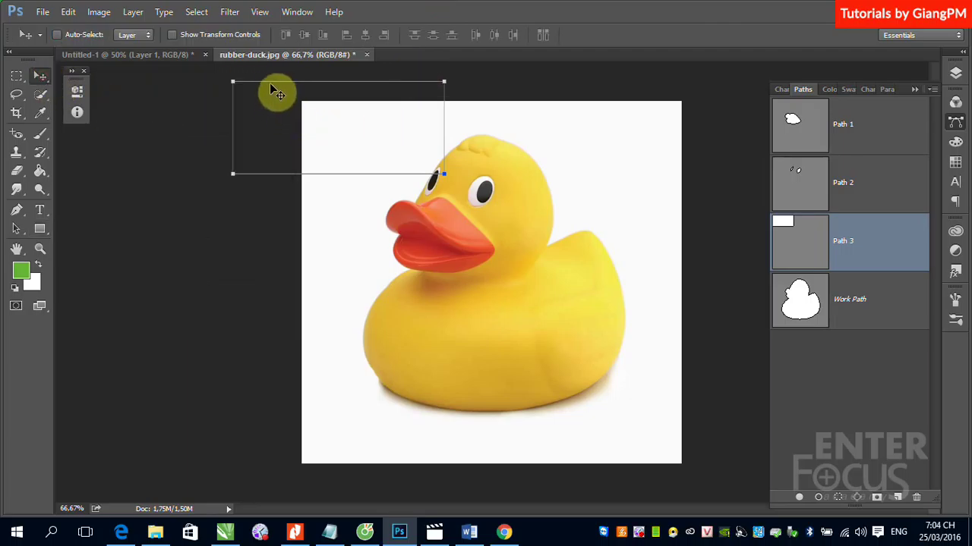
pyautogui.click(16, 228)
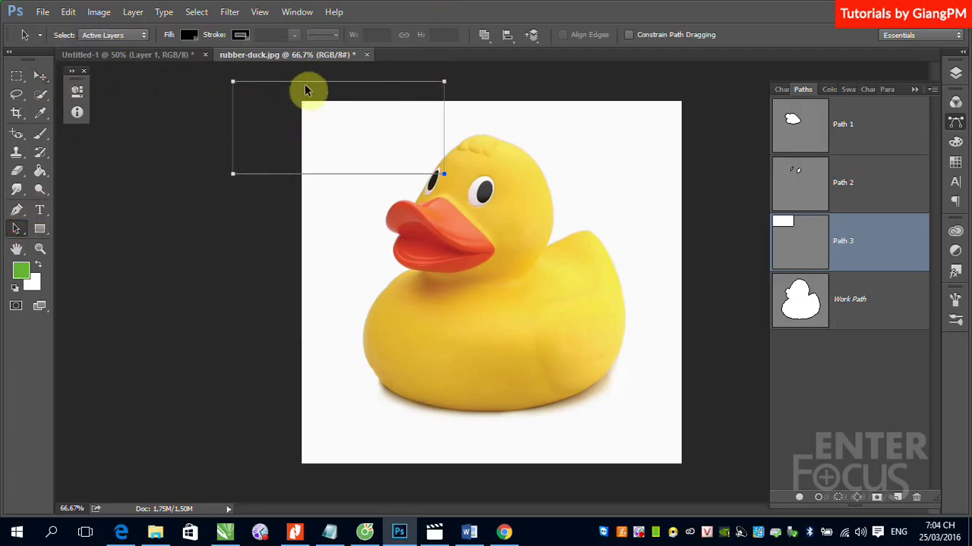
pyautogui.moveTo(305, 90); pyautogui.dragTo(402, 126)
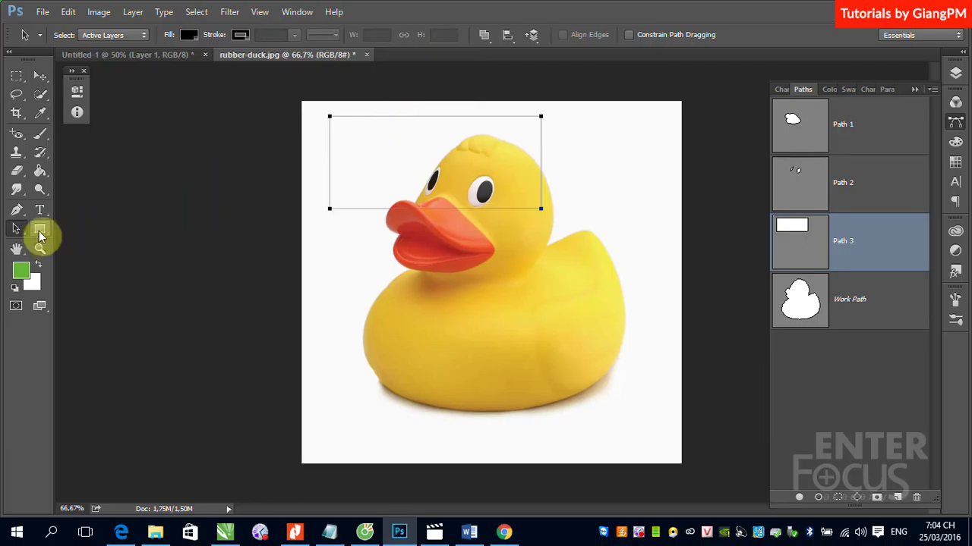
pyautogui.click(40, 231)
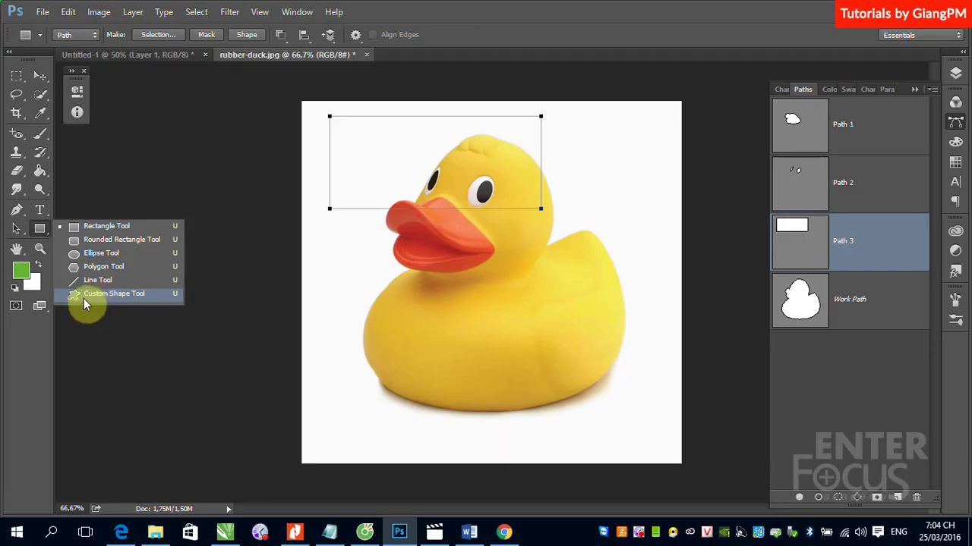
# Select the Custom Shape Tool and pick the crown from the shape picker
pyautogui.click(86, 295)
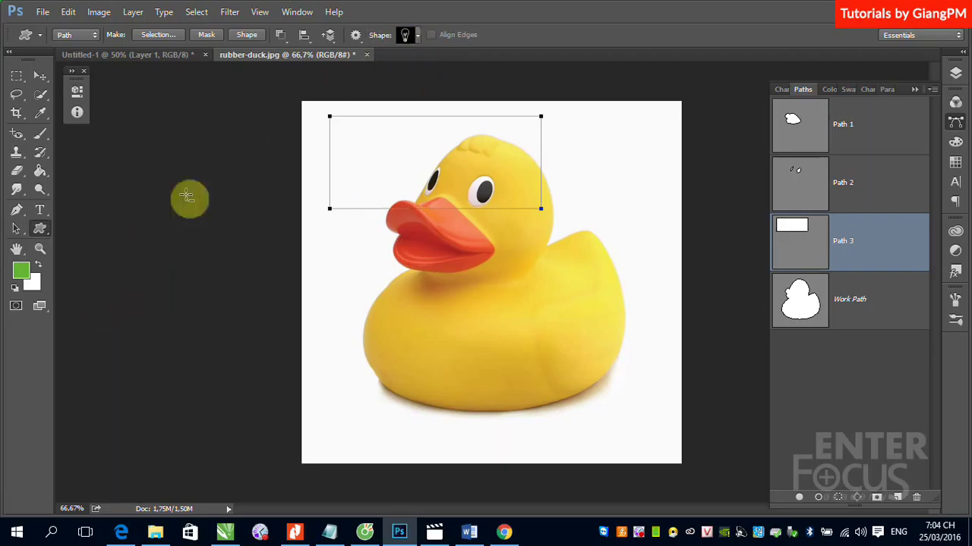
pyautogui.click(420, 36)
pyautogui.moveTo(470, 122); pyautogui.dragTo(480, 213)
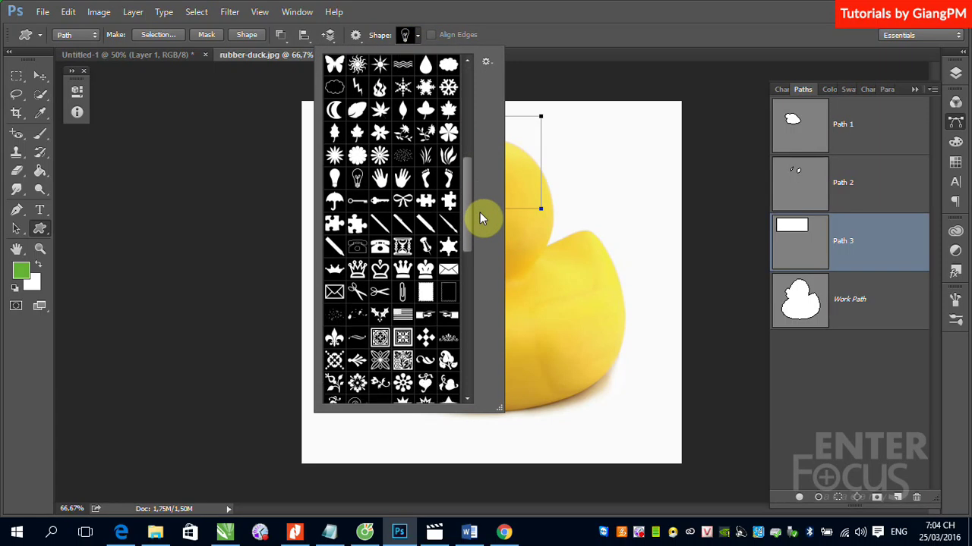
pyautogui.moveTo(480, 218); pyautogui.dragTo(480, 219)
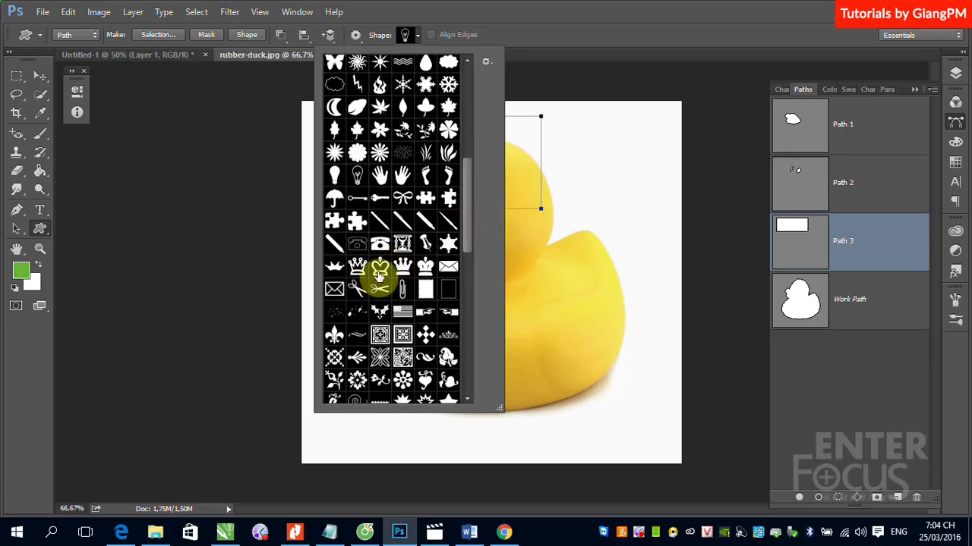
pyautogui.click(378, 271)
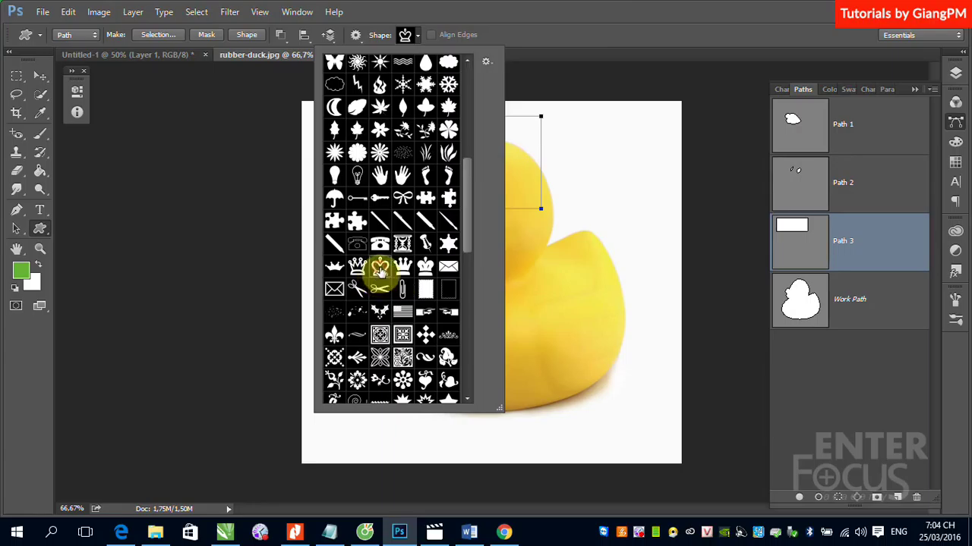
pyautogui.click(616, 25)
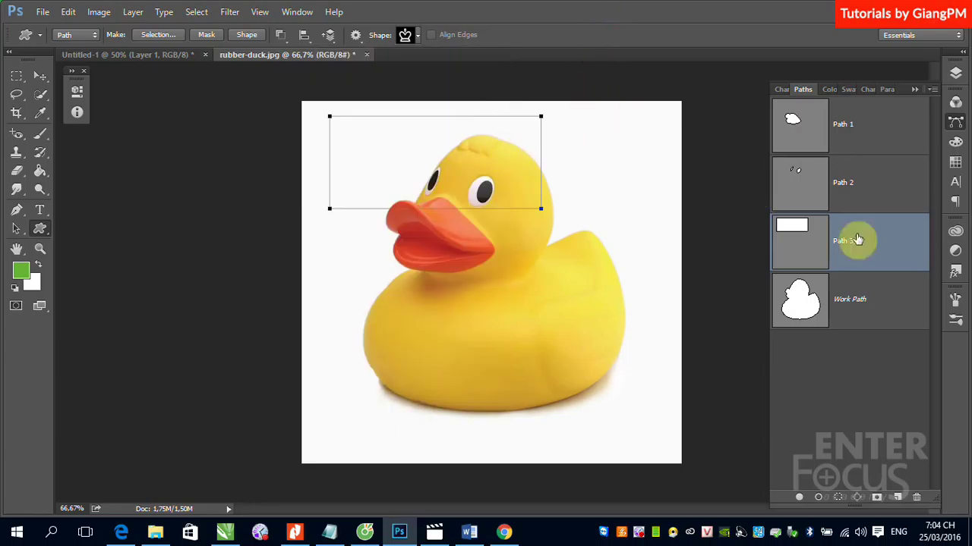
# Draw a crown in new Path 4 on the duck's head, squashed to about 71% height
pyautogui.click(898, 497)
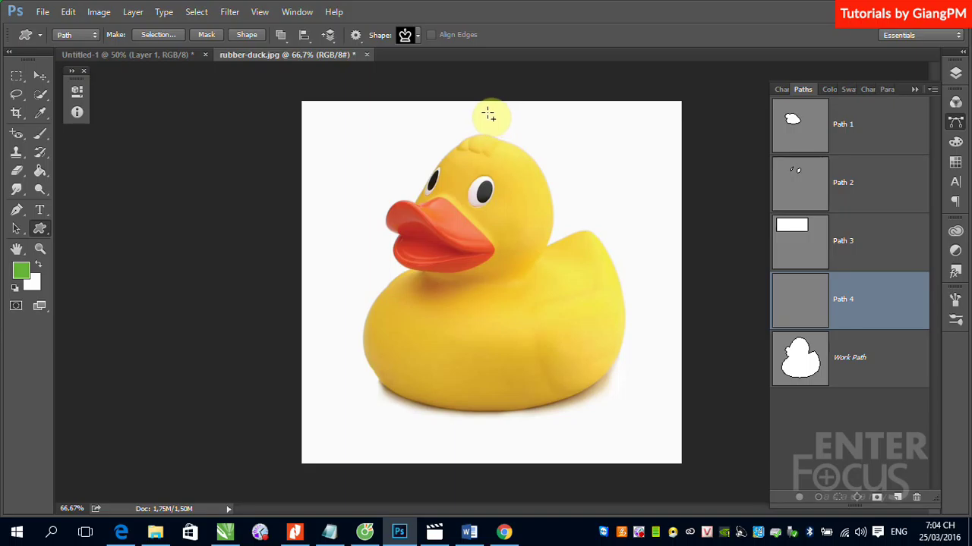
pyautogui.moveTo(488, 115); pyautogui.dragTo(547, 168)
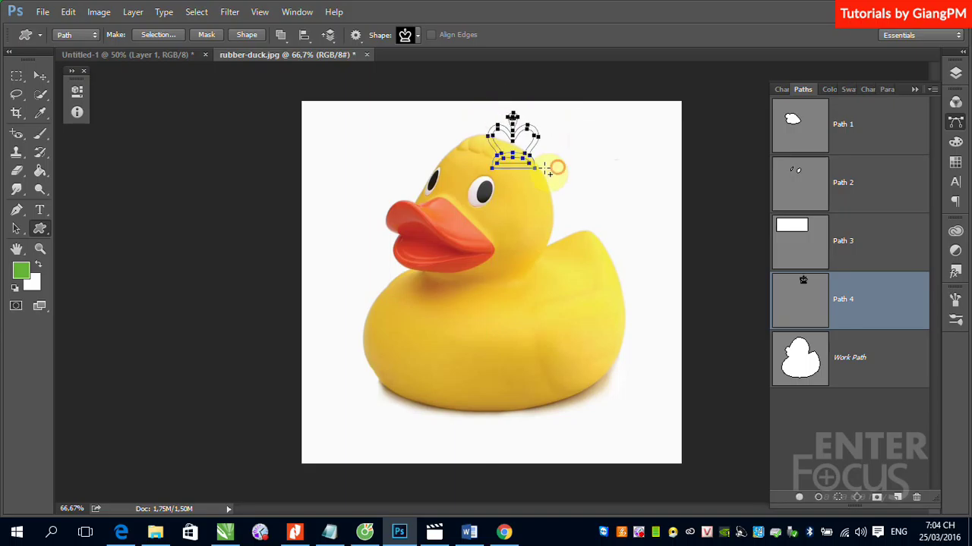
pyautogui.click(41, 76)
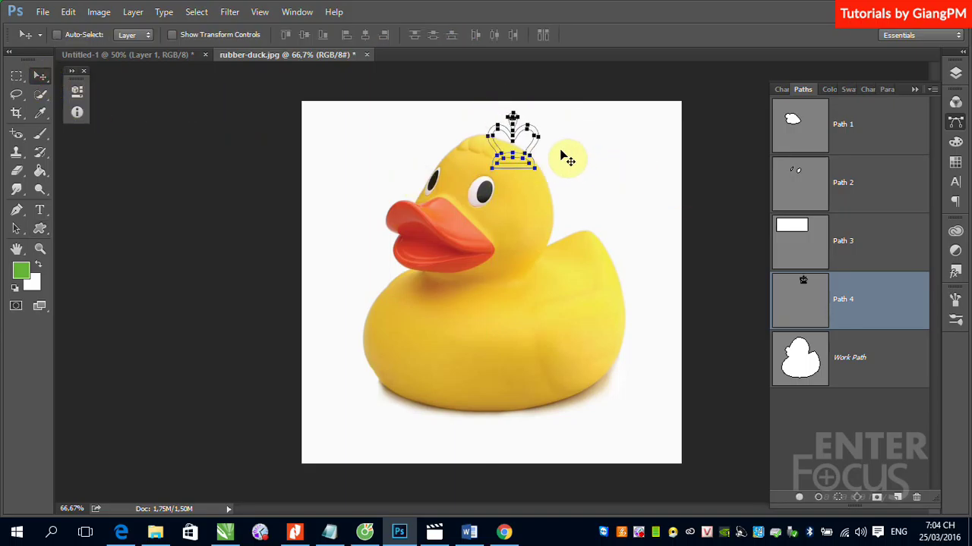
pyautogui.hotkey('ctrl', 't')
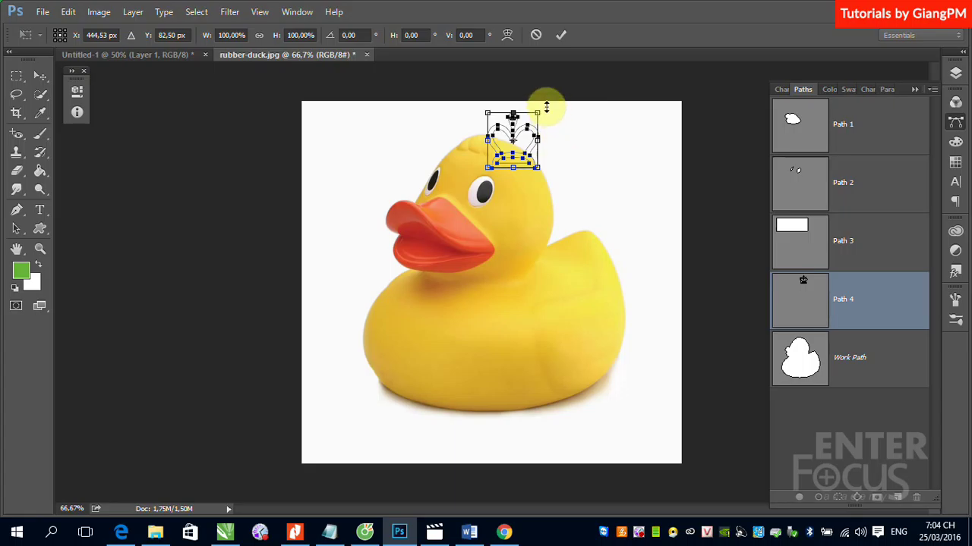
pyautogui.moveTo(540, 111); pyautogui.dragTo(568, 129)
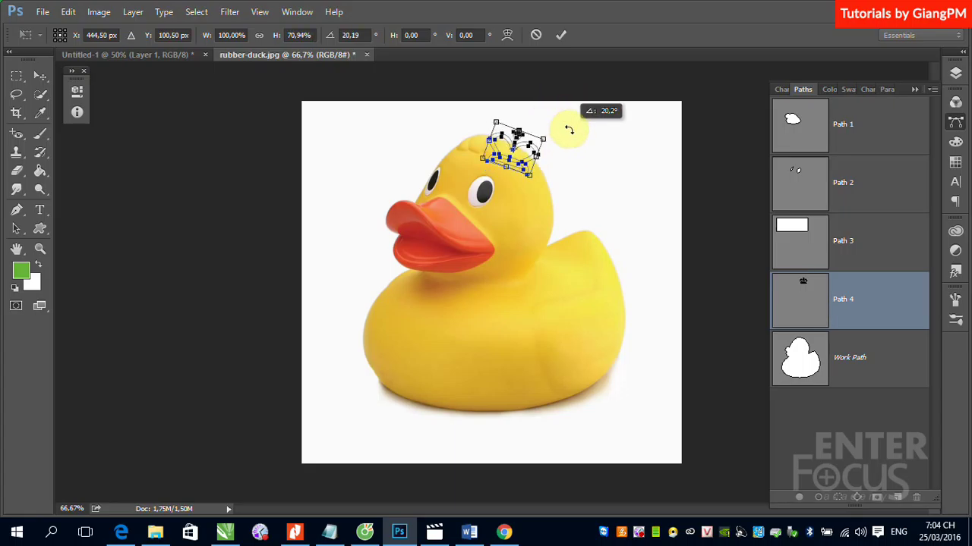
pyautogui.press('Return')
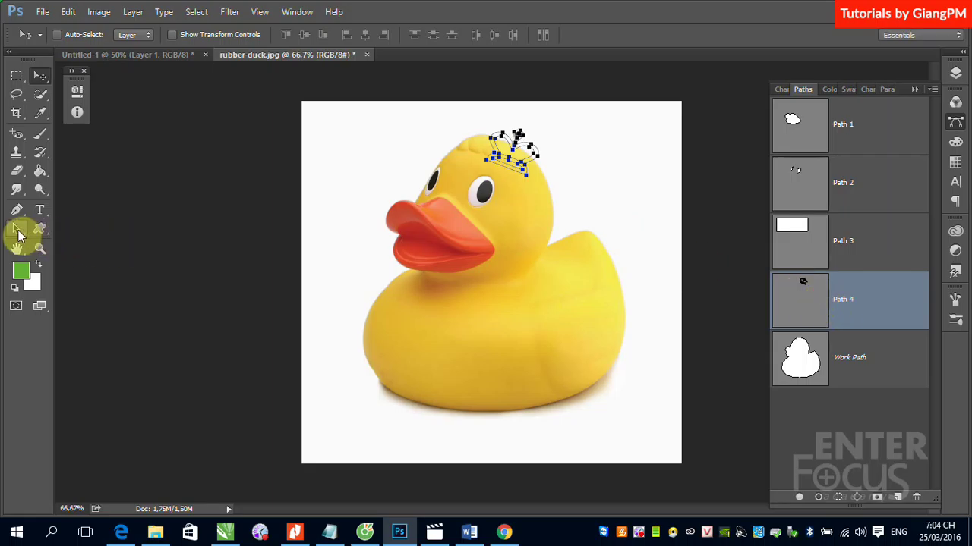
# Set the crown path's operation to Combine Shapes
pyautogui.click(16, 229)
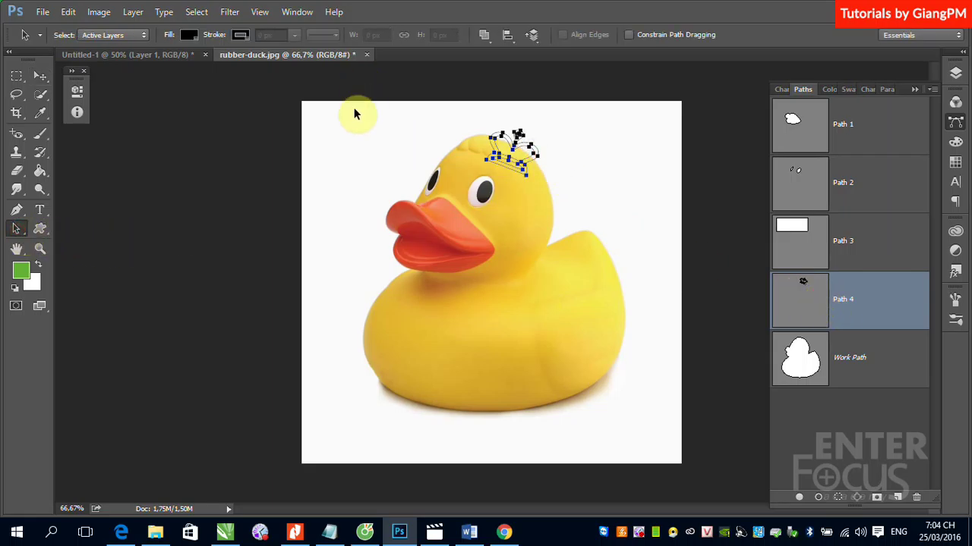
pyautogui.click(484, 35)
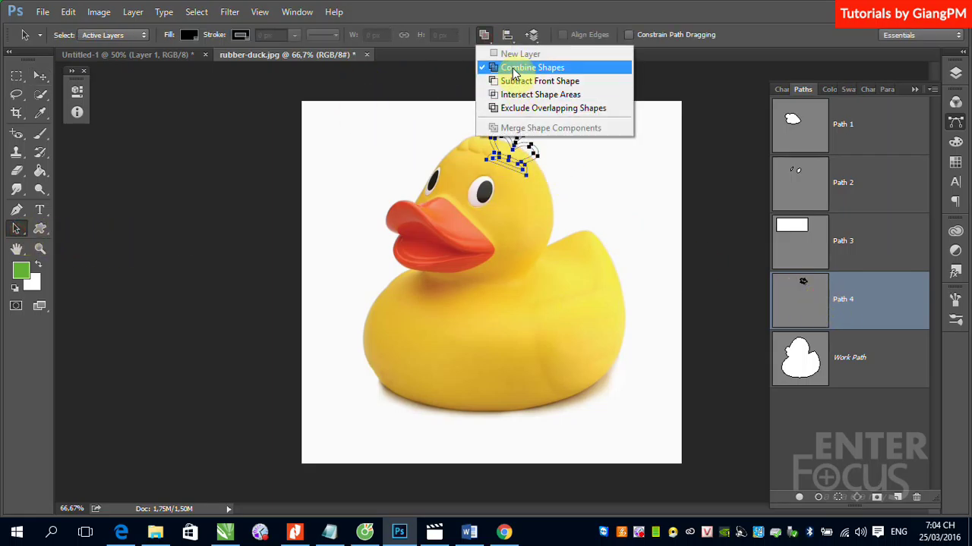
pyautogui.click(835, 299)
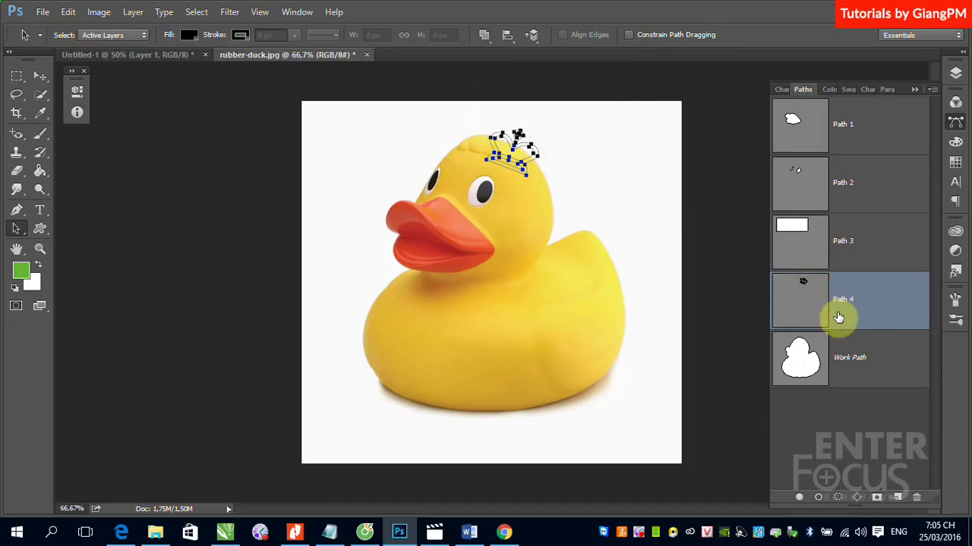
# Load the crown path as a selection and add a new empty layer
pyautogui.hotkey('ctrl', 'Return')
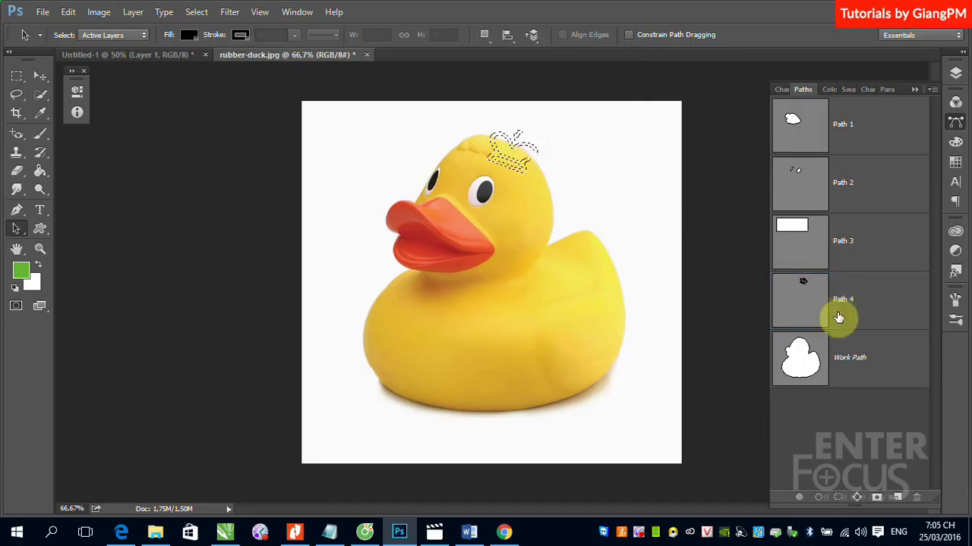
pyautogui.click(897, 497)
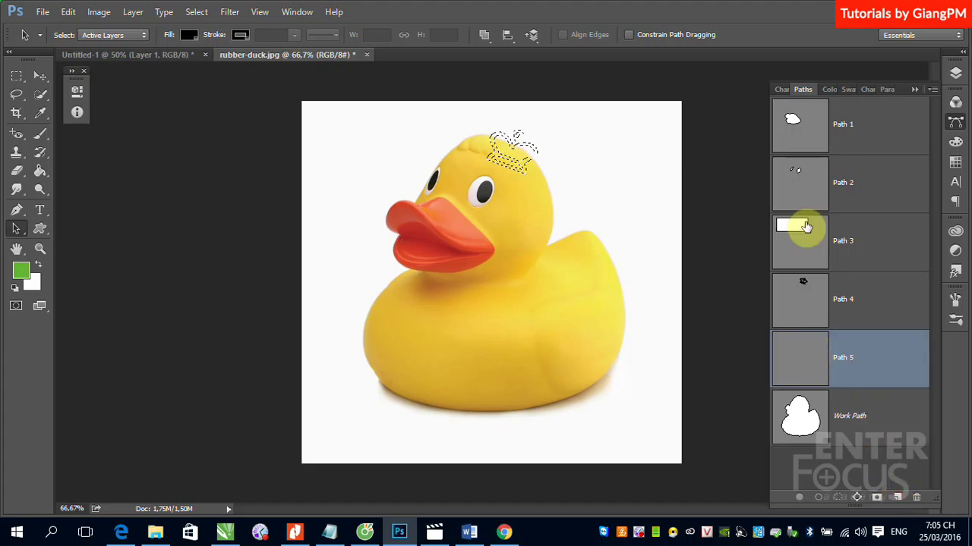
pyautogui.click(783, 89)
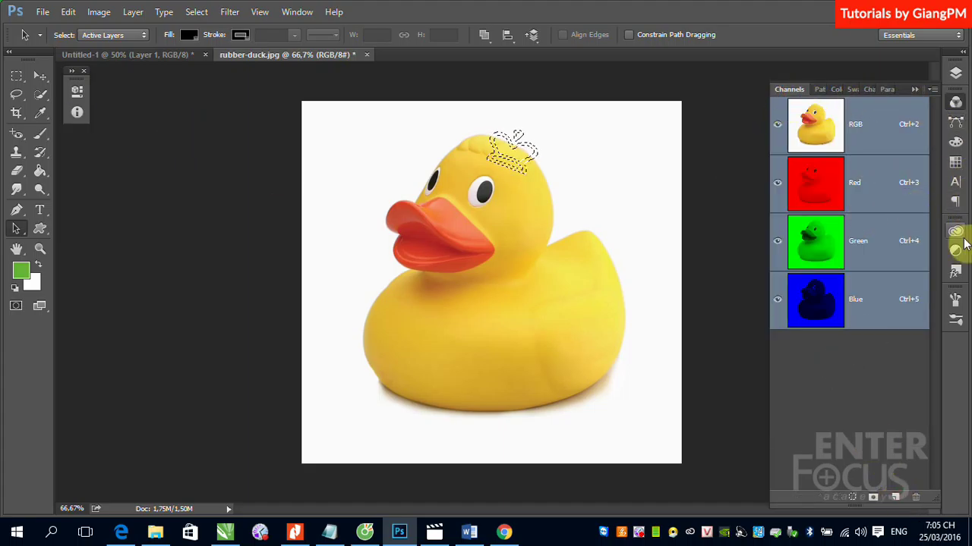
pyautogui.click(959, 78)
pyautogui.click(896, 472)
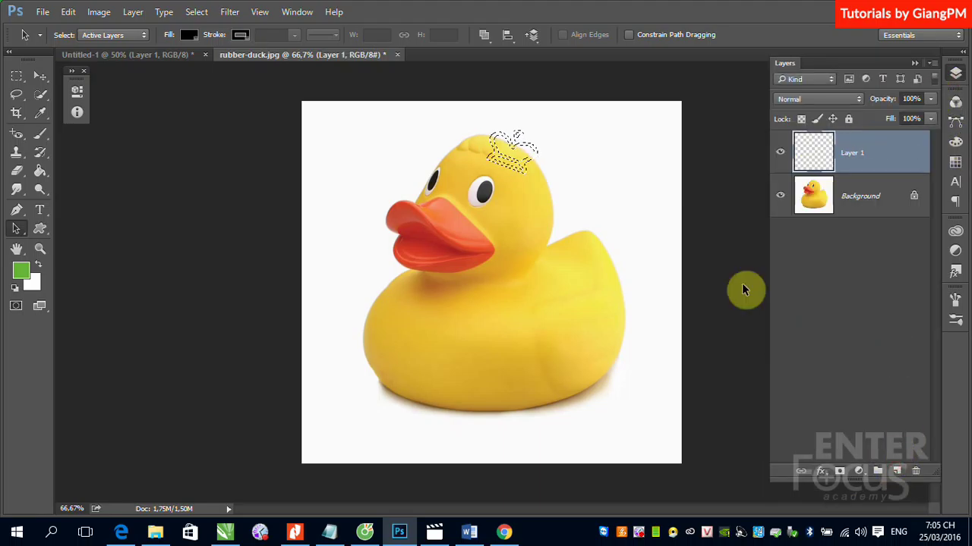
# Fill the crown selection with green, deselect, and raise it onto the duck's head
pyautogui.hotkey('alt', 'BackSpace')
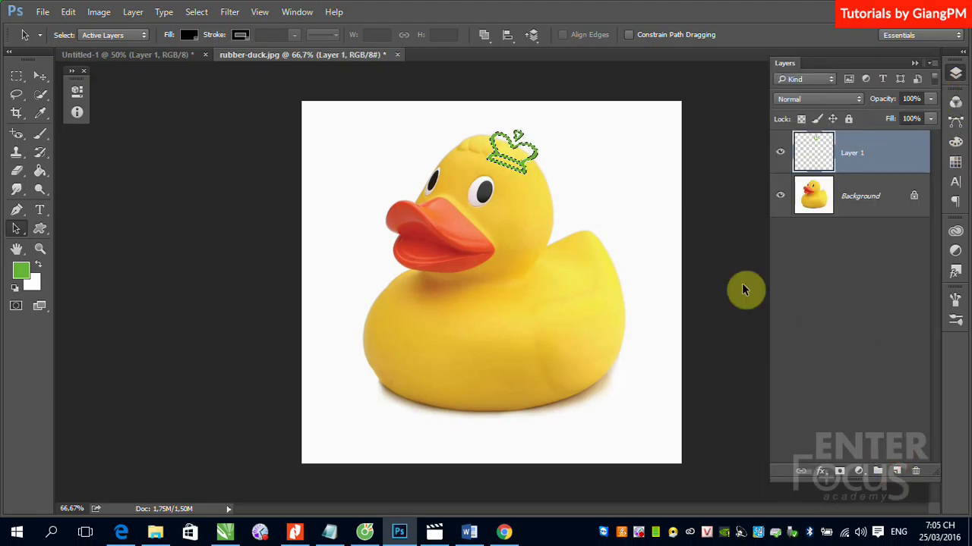
pyautogui.hotkey('ctrl', 'd')
pyautogui.click(40, 76)
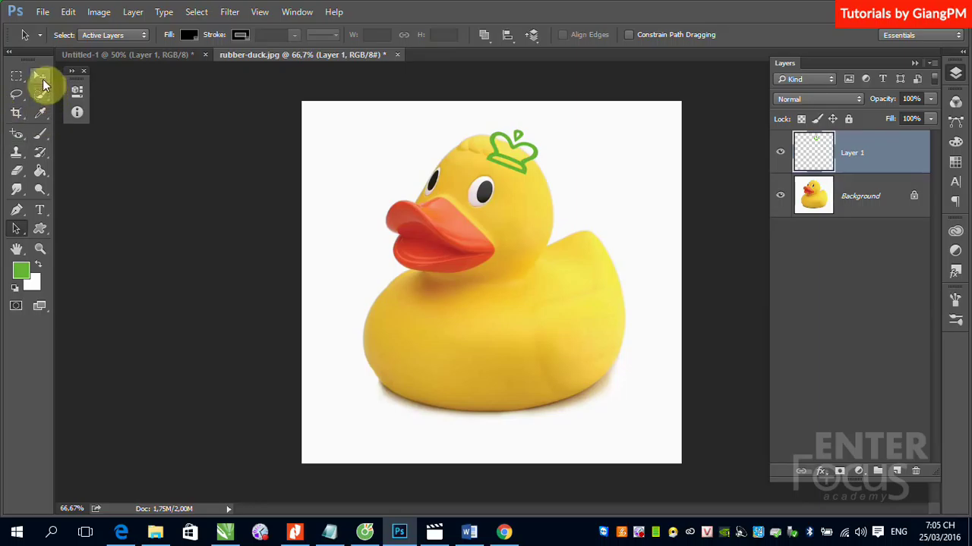
pyautogui.moveTo(531, 153); pyautogui.dragTo(538, 133)
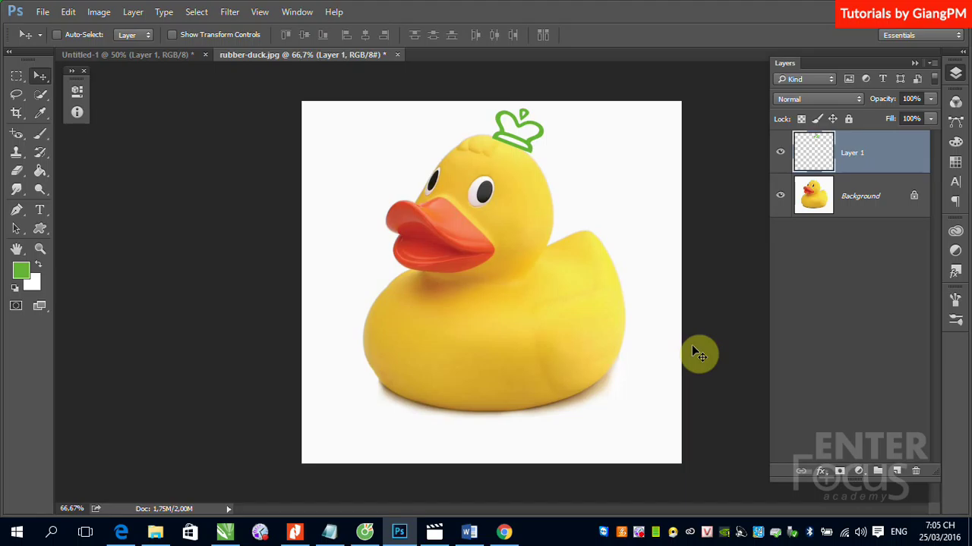
# Select the Custom Shape tool and enlarge the custom shape list to see more shapes
pyautogui.click(39, 228)
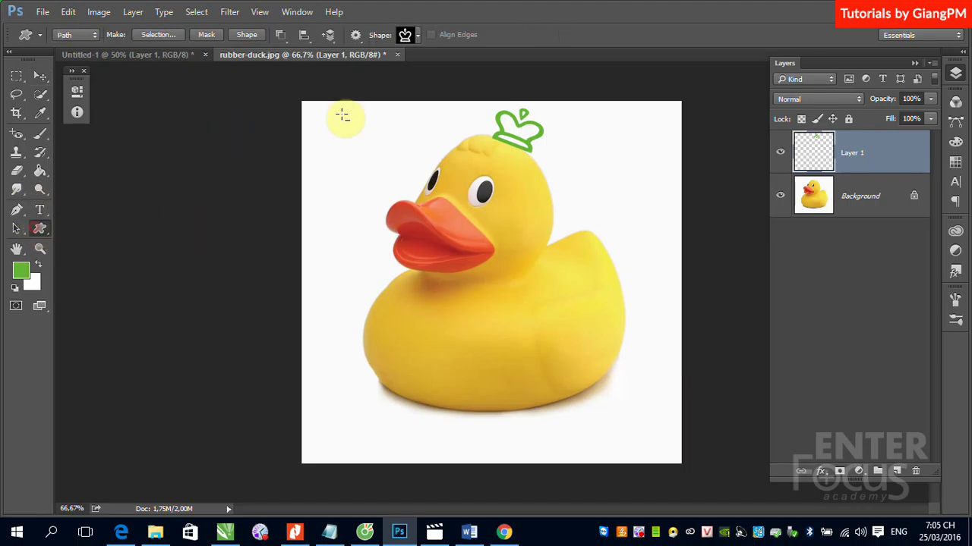
pyautogui.click(422, 35)
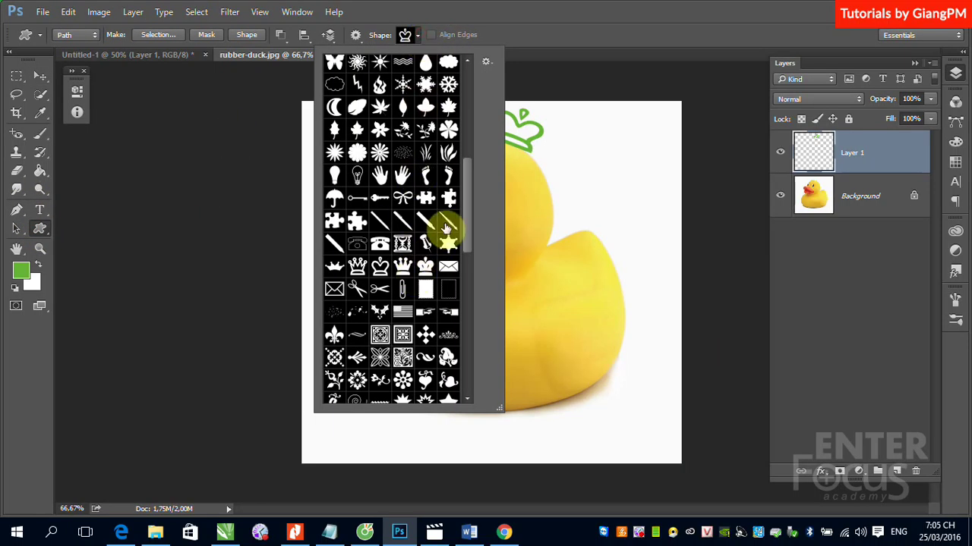
pyautogui.moveTo(467, 181)
pyautogui.mouseDown()
pyautogui.moveTo(467, 193)
pyautogui.moveTo(472, 81)
pyautogui.mouseUp()
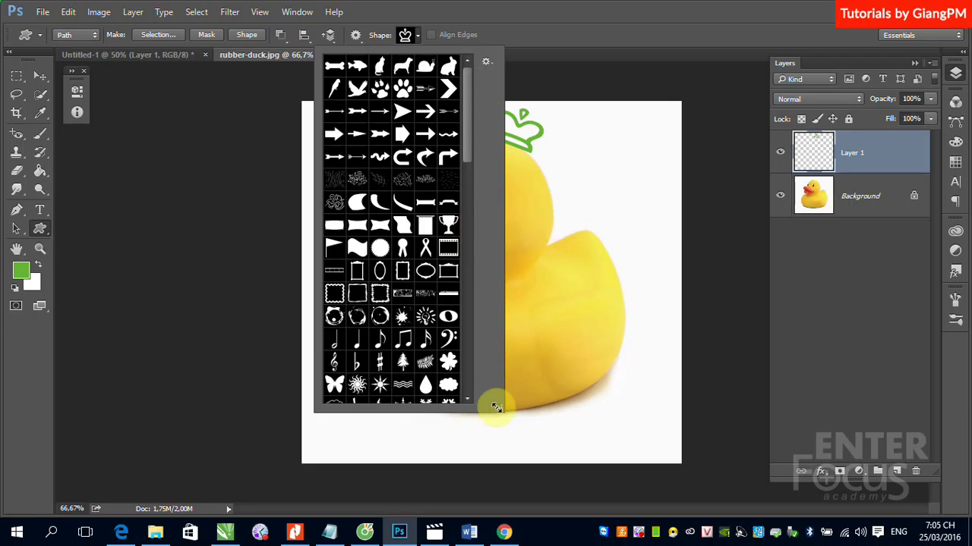
pyautogui.moveTo(498, 408); pyautogui.dragTo(720, 417)
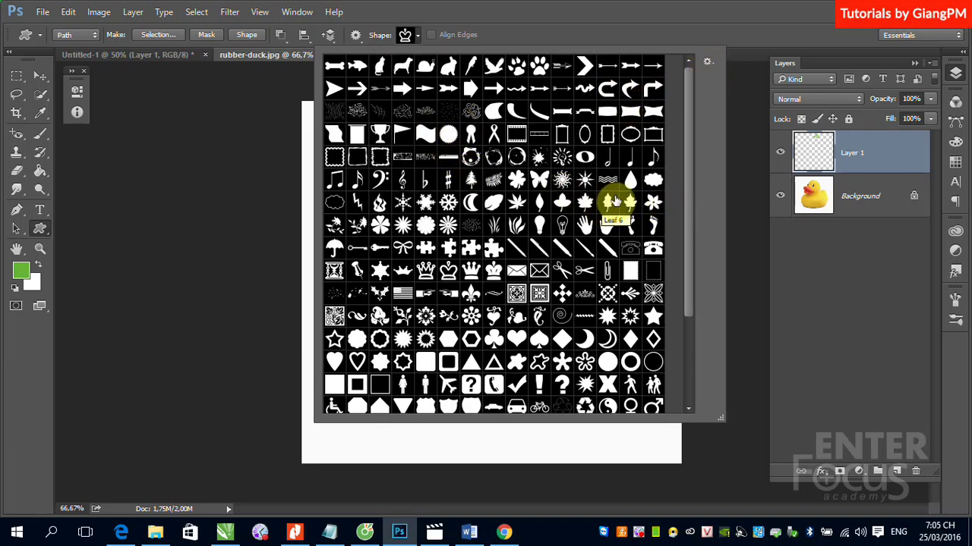
# Replace the custom shapes with the Animals set, then with the Arrows set
pyautogui.click(708, 64)
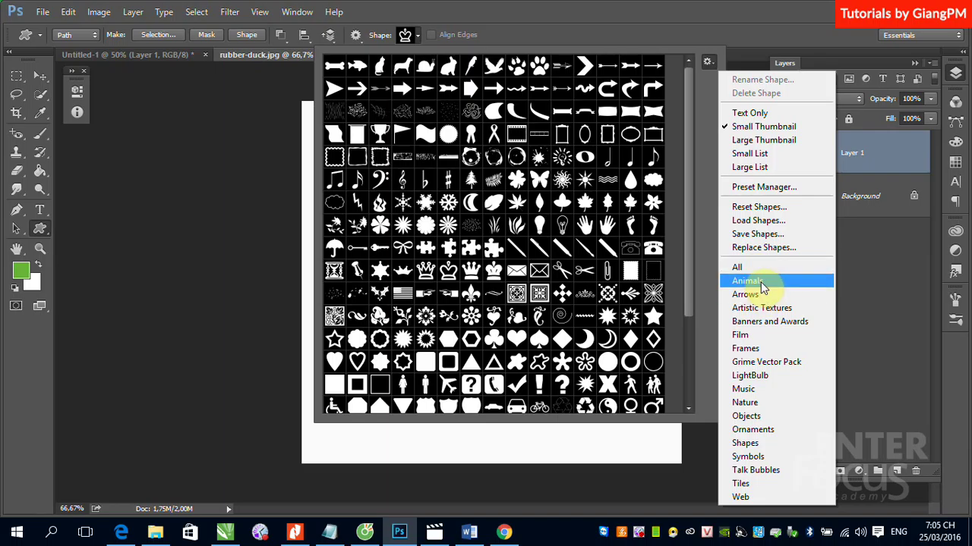
pyautogui.click(762, 282)
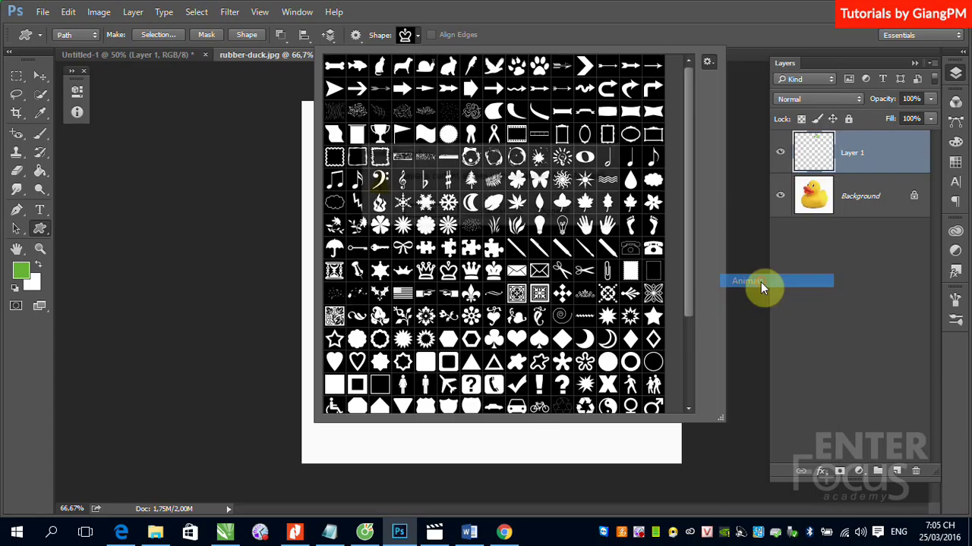
pyautogui.click(432, 213)
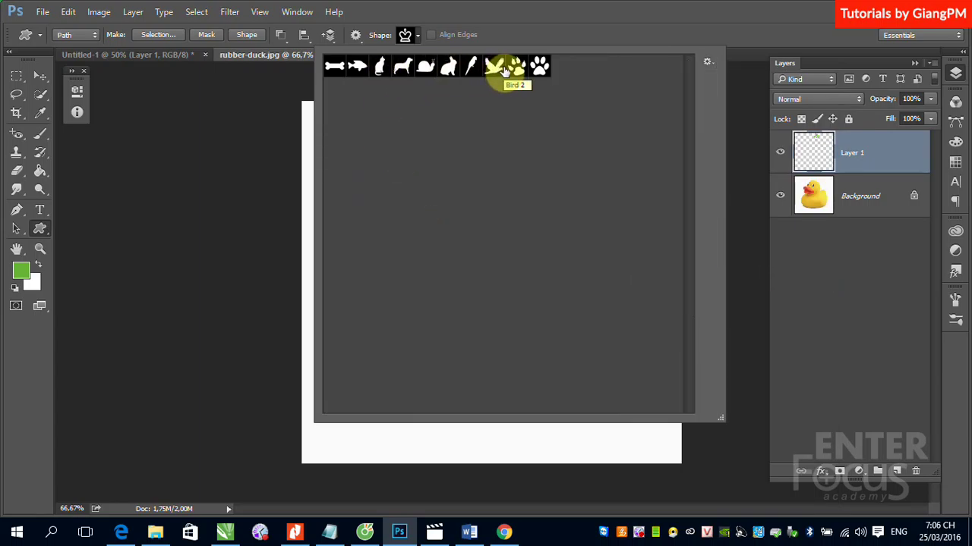
pyautogui.click(707, 62)
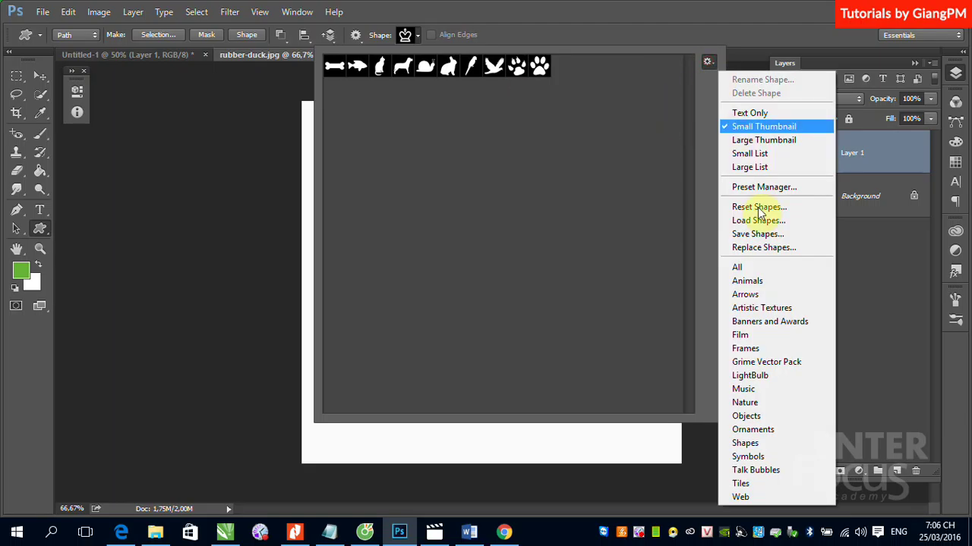
pyautogui.click(765, 300)
pyautogui.click(436, 216)
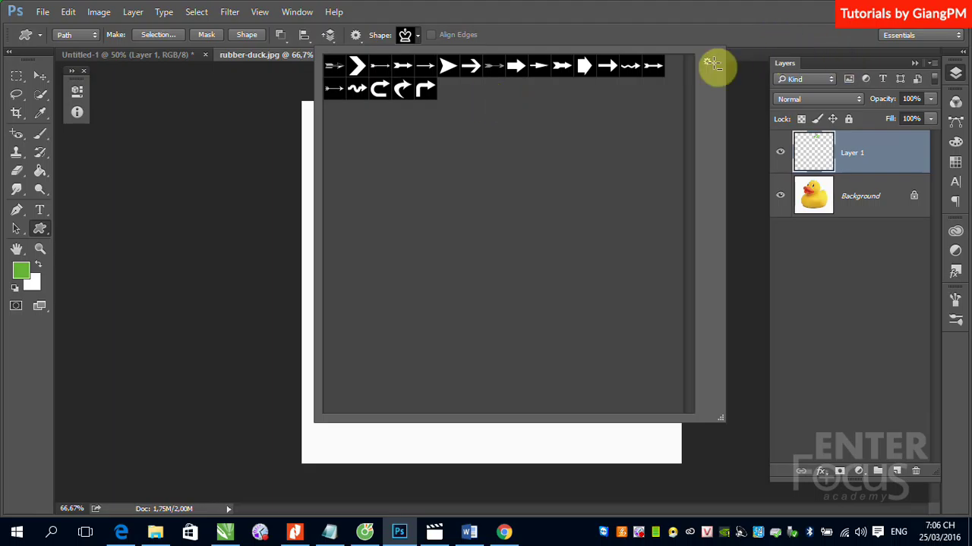
# Replace the shapes with the Nature set and pick its splatter-like shape
pyautogui.click(707, 62)
pyautogui.click(776, 404)
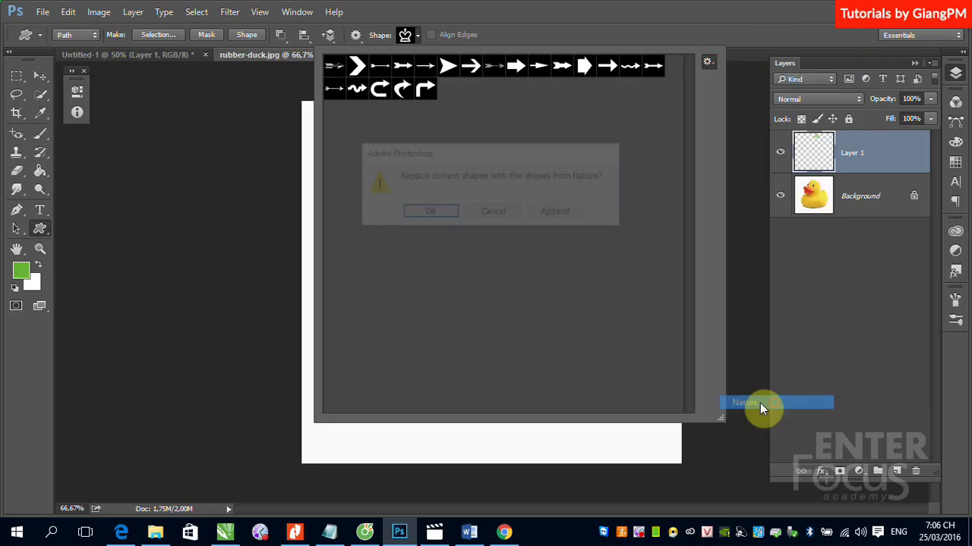
pyautogui.click(450, 214)
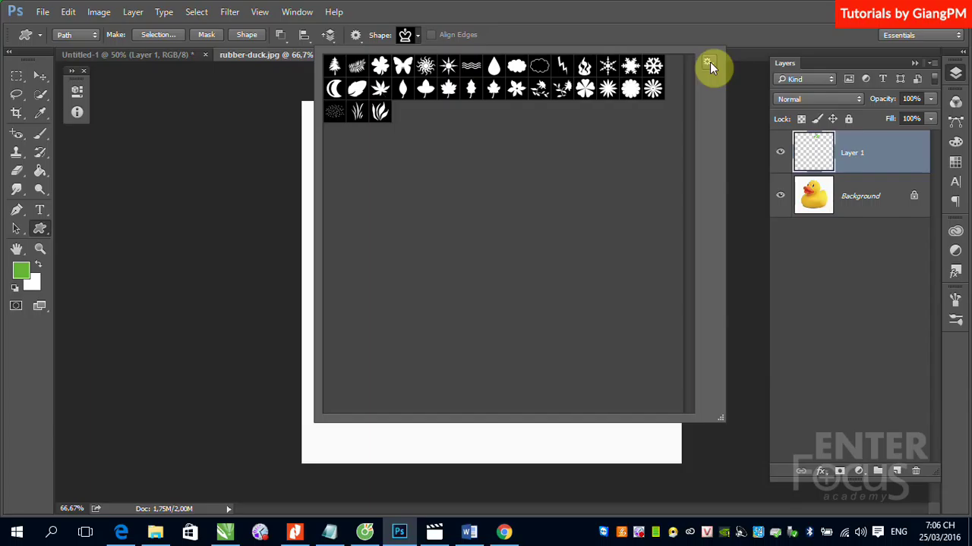
pyautogui.click(584, 90)
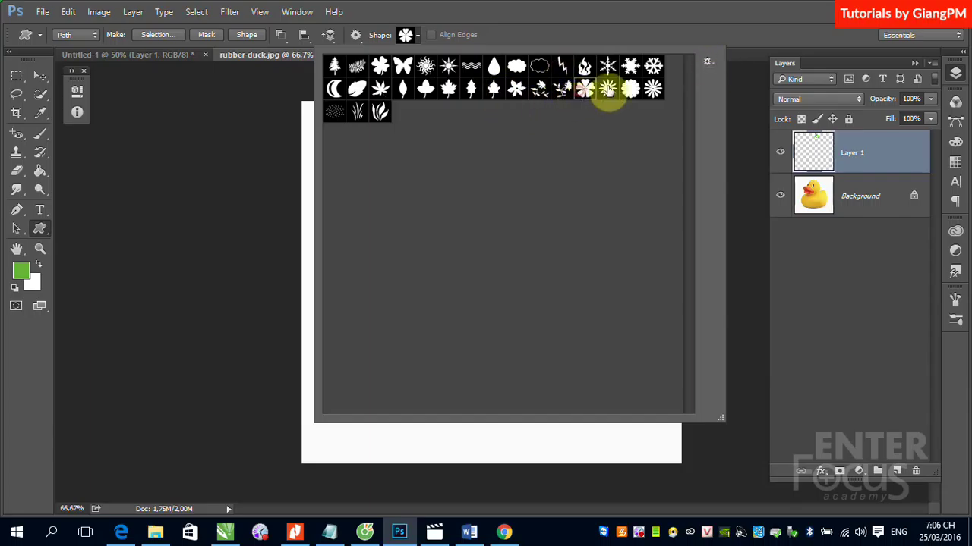
pyautogui.click(564, 91)
pyautogui.click(721, 19)
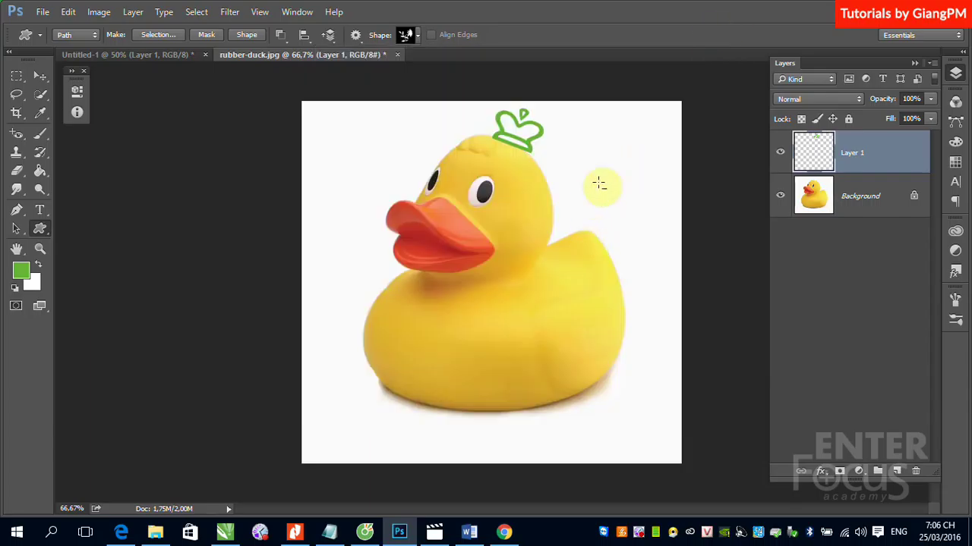
# Draw the nature shape as a path right of the duck's head, then switch to the Move tool
pyautogui.moveTo(599, 183); pyautogui.dragTo(657, 265)
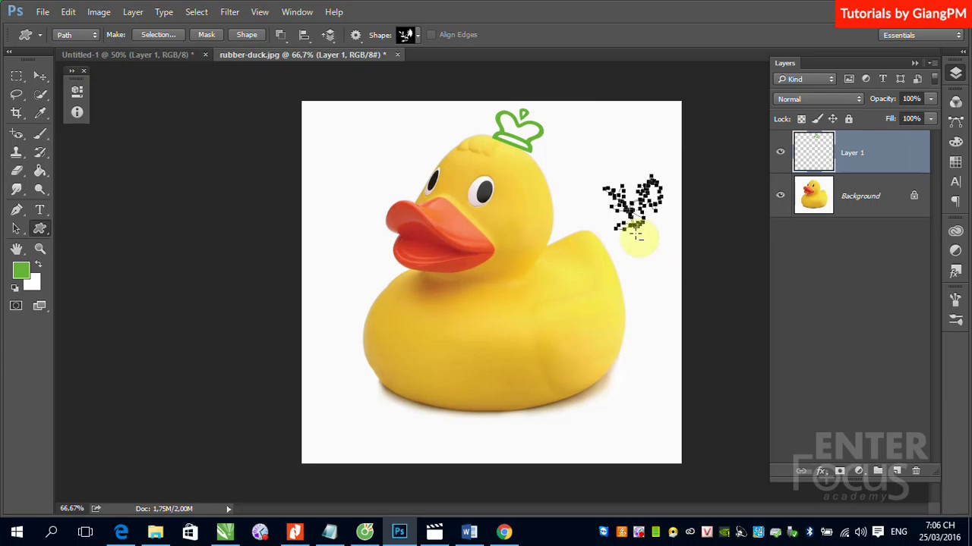
pyautogui.click(41, 76)
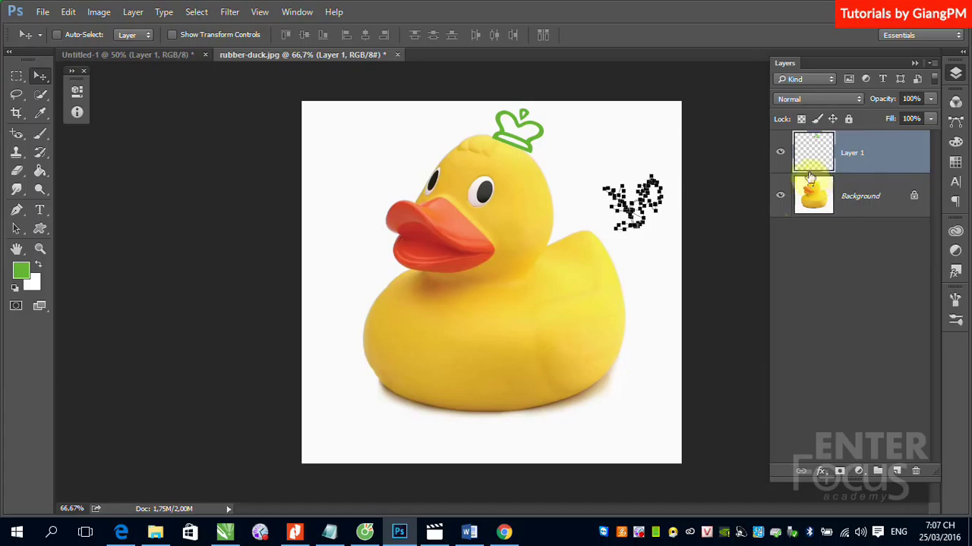
pyautogui.rightClick(637, 534)
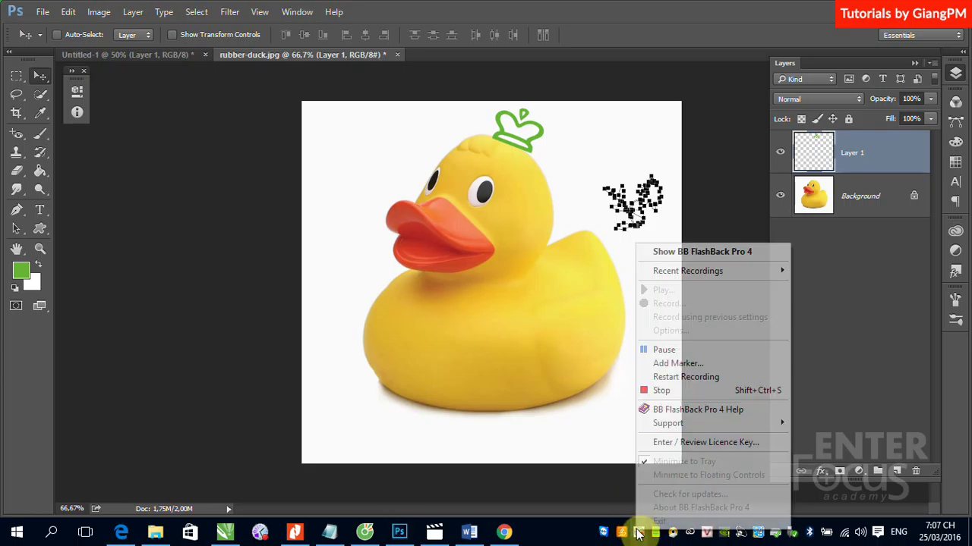